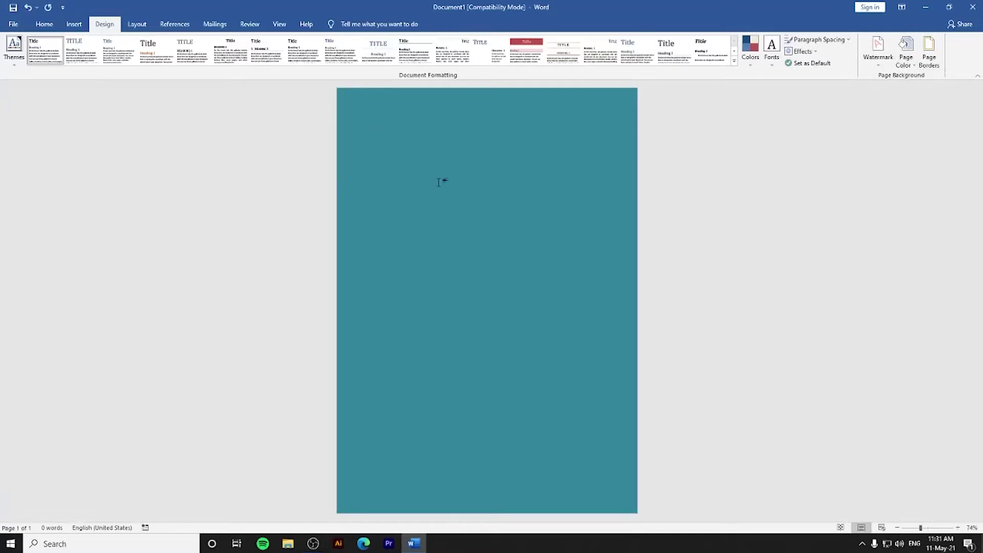
Draw a circle about 6.59" in diameter that extends past the right edge of the page
{"action": "left_click", "coordinate": [74, 24]}
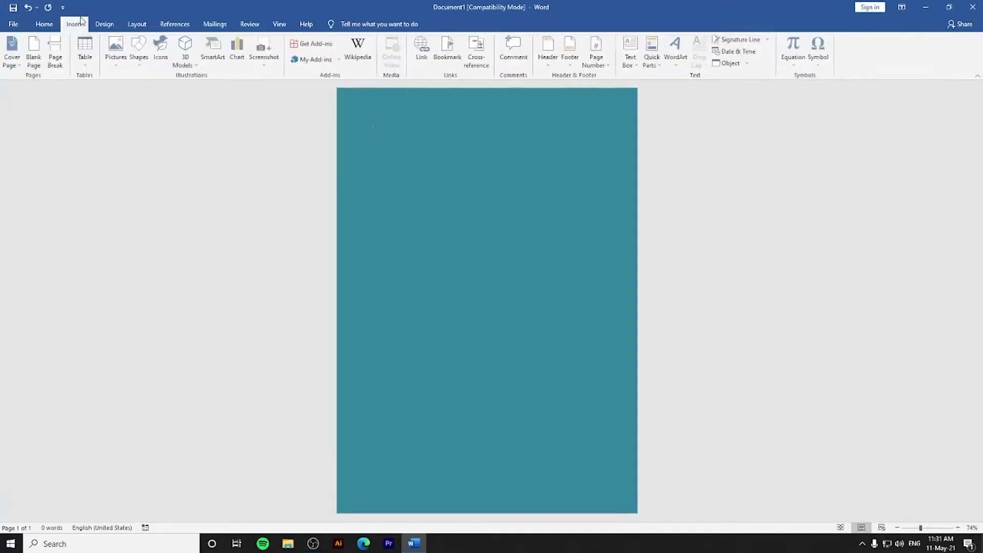
{"action": "left_click", "coordinate": [140, 64]}
{"action": "left_click", "coordinate": [177, 87]}
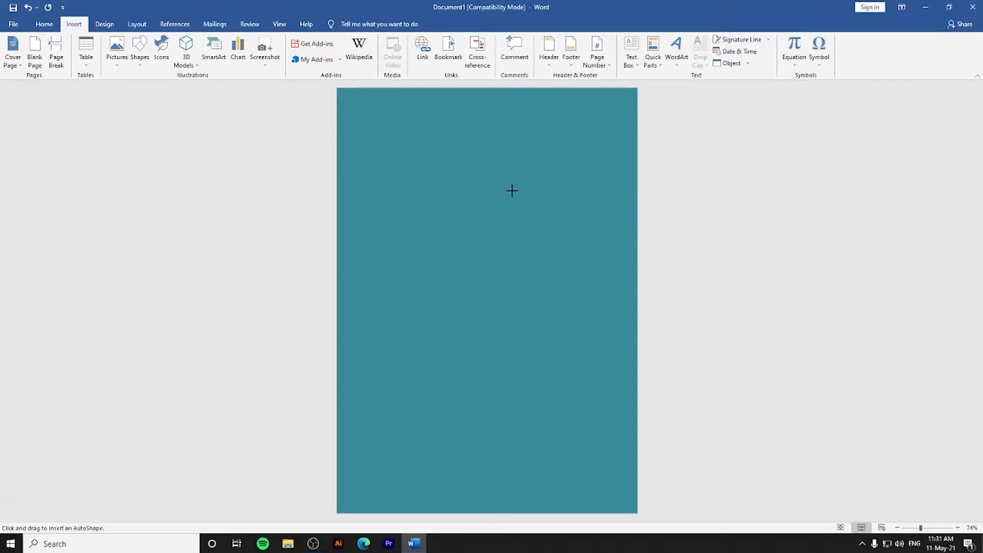
{"action": "left_click_drag", "start_coordinate": [470, 172], "coordinate": [676, 392]}
{"action": "left_click_drag", "start_coordinate": [607, 316], "coordinate": [607, 279]}
{"action": "mouse_move", "coordinate": [469, 135]}
{"action": "left_mouse_down"}
{"action": "mouse_move", "coordinate": [439, 122]}
{"action": "mouse_move", "coordinate": [450, 134]}
{"action": "left_mouse_up"}
{"action": "left_click_drag", "start_coordinate": [536, 186], "coordinate": [543, 222]}
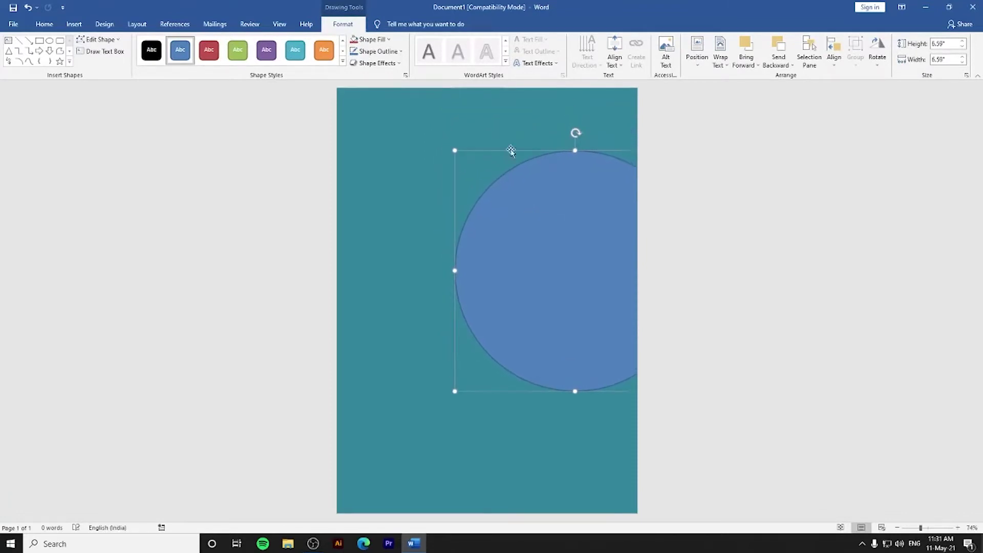
Fill the circle with red from the standard color palette and remove its outline
{"action": "left_click", "coordinate": [364, 40]}
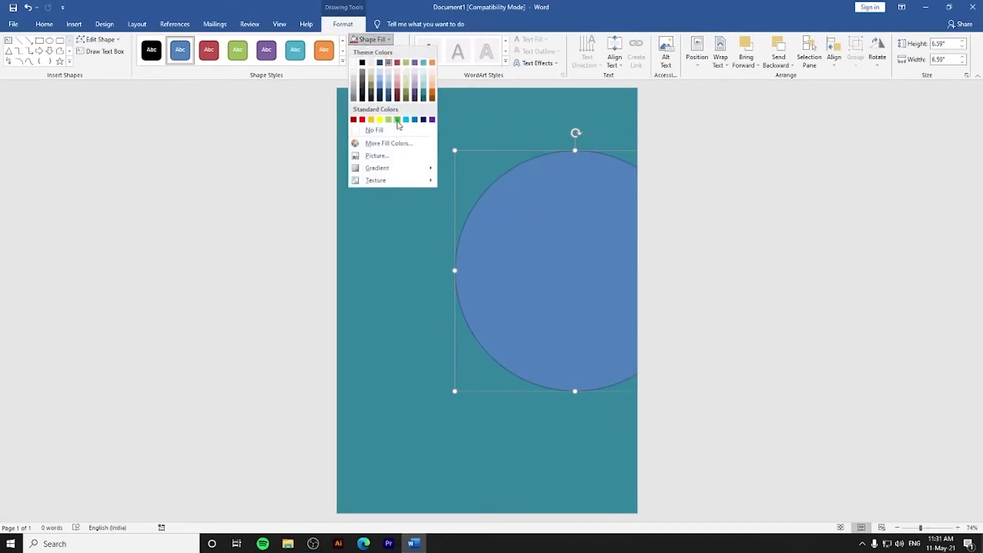
{"action": "left_click", "coordinate": [389, 144]}
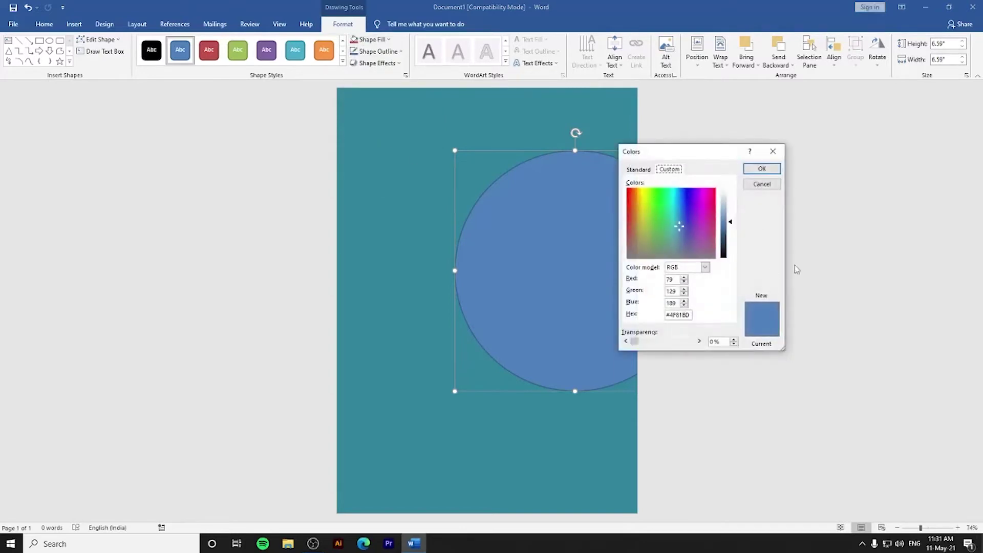
{"action": "left_click", "coordinate": [646, 173]}
{"action": "left_click", "coordinate": [687, 264]}
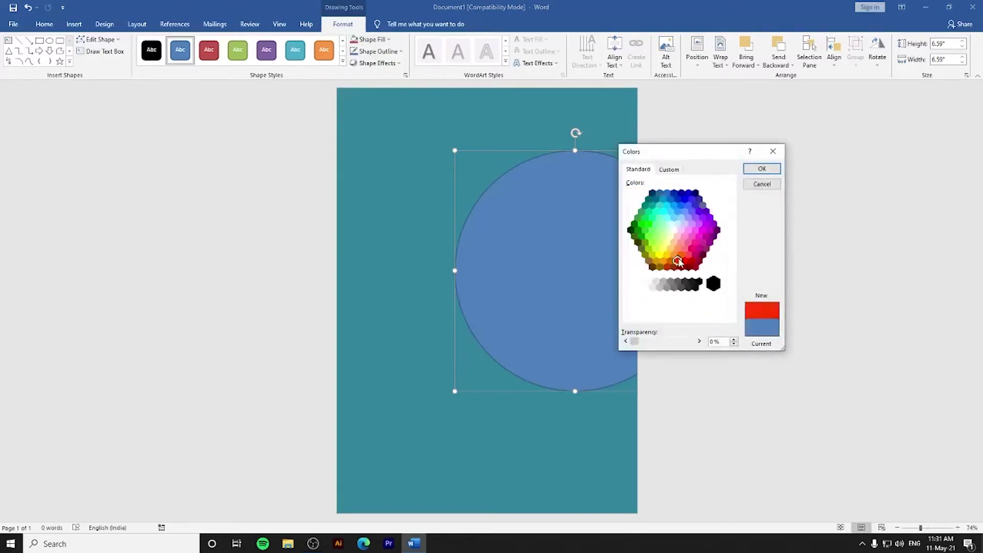
{"action": "left_click", "coordinate": [762, 168]}
{"action": "left_click", "coordinate": [365, 52]}
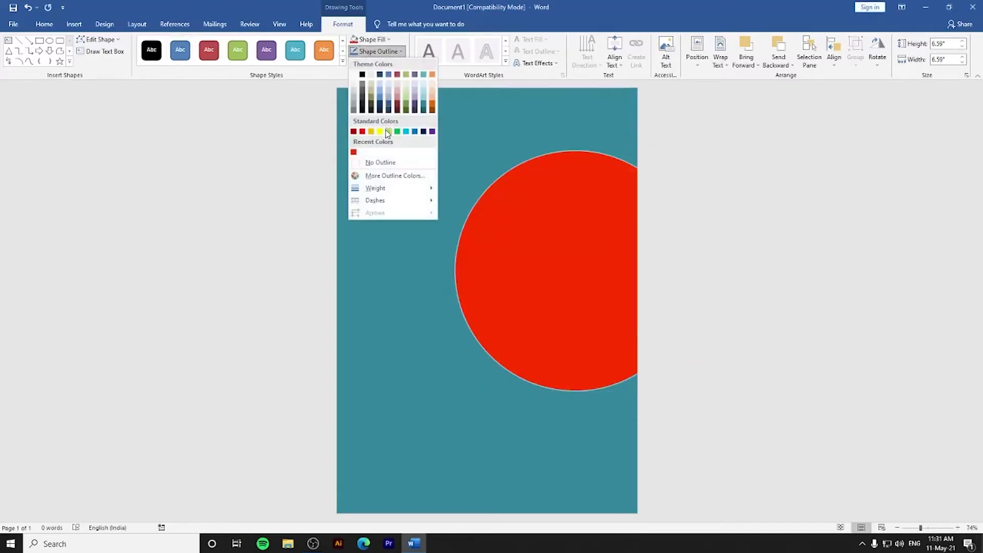
{"action": "left_click", "coordinate": [376, 161]}
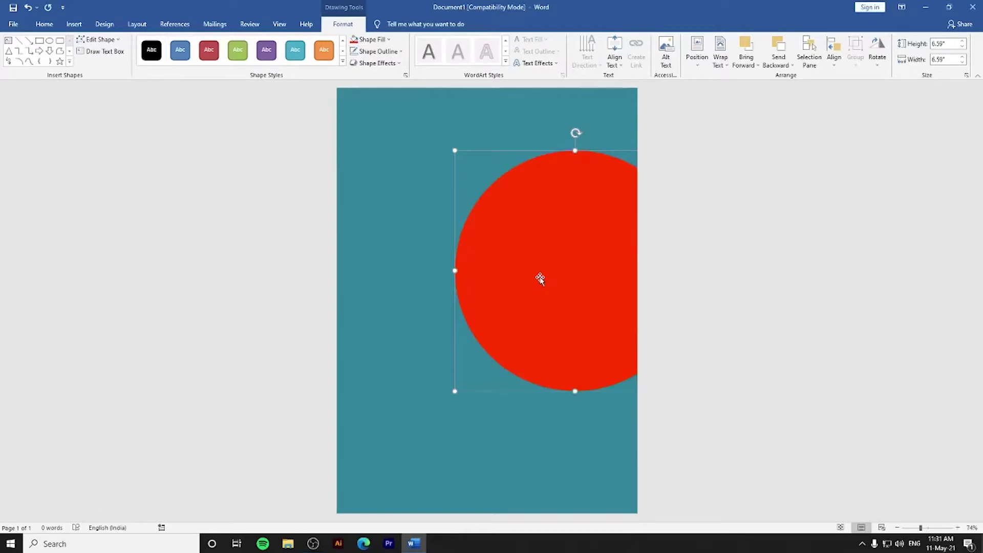
Duplicate the red circle, shrink the copy to about 4.44", and place it at the page's upper left edge
{"action": "left_click_drag", "start_coordinate": [569, 259], "coordinate": [401, 278]}
{"action": "left_click_drag", "start_coordinate": [567, 170], "coordinate": [477, 266]}
{"action": "left_click_drag", "start_coordinate": [412, 362], "coordinate": [419, 232]}
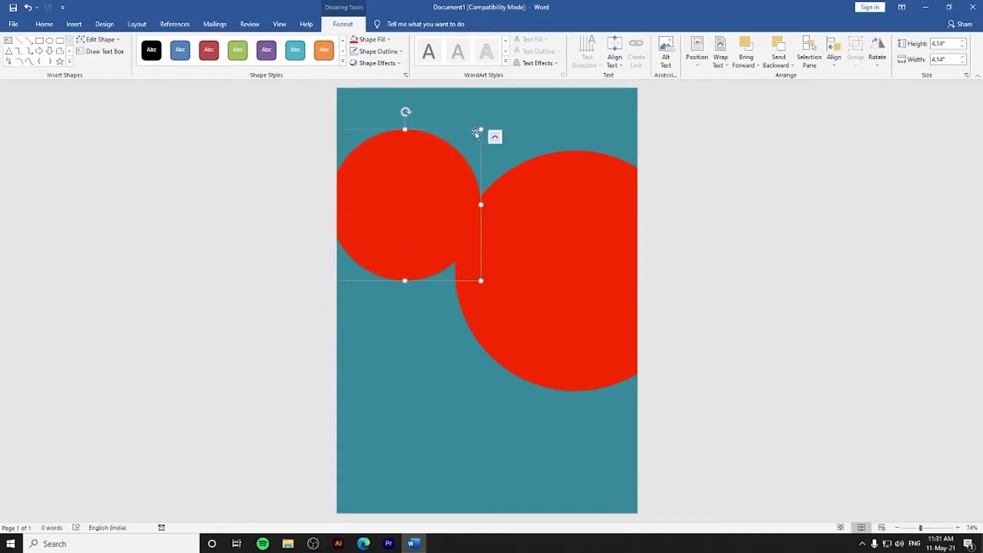
{"action": "left_click_drag", "start_coordinate": [481, 128], "coordinate": [491, 118]}
{"action": "left_click_drag", "start_coordinate": [455, 192], "coordinate": [448, 180]}
Enlarge the large red circle to about 6.66" and adjust both red circles so they overlap slightly
{"action": "left_click", "coordinate": [535, 213]}
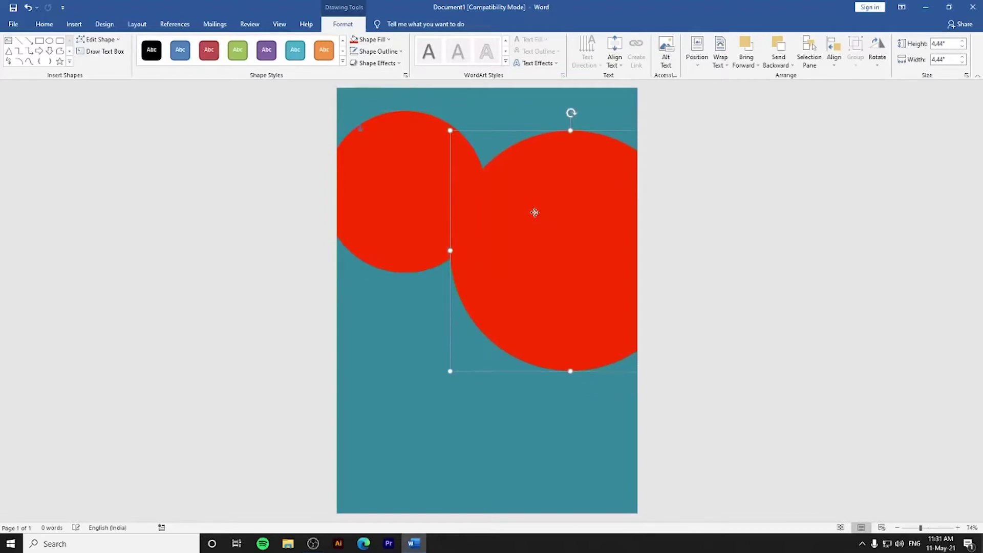
{"action": "left_click_drag", "start_coordinate": [534, 212], "coordinate": [535, 234]}
{"action": "left_click_drag", "start_coordinate": [454, 158], "coordinate": [449, 151]}
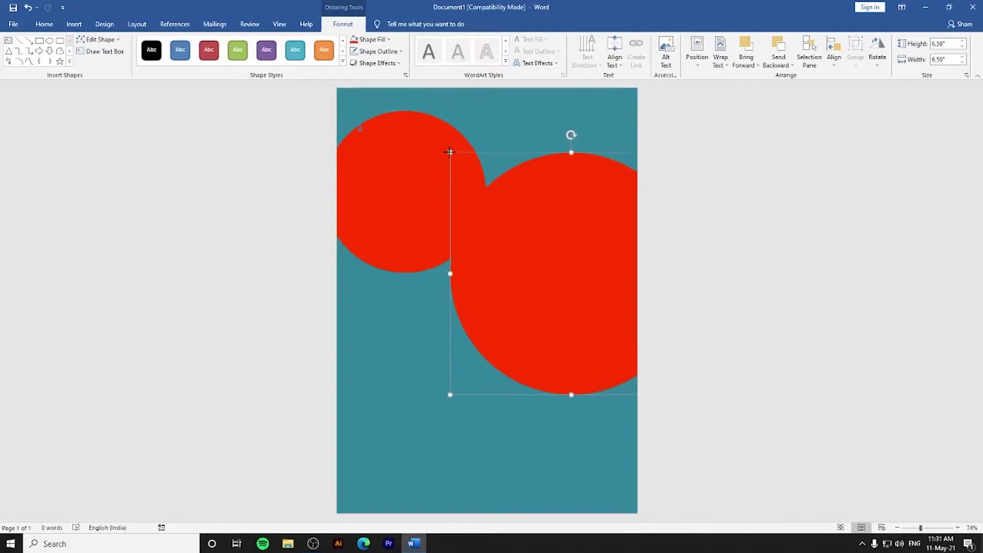
{"action": "left_click_drag", "start_coordinate": [545, 232], "coordinate": [546, 219]}
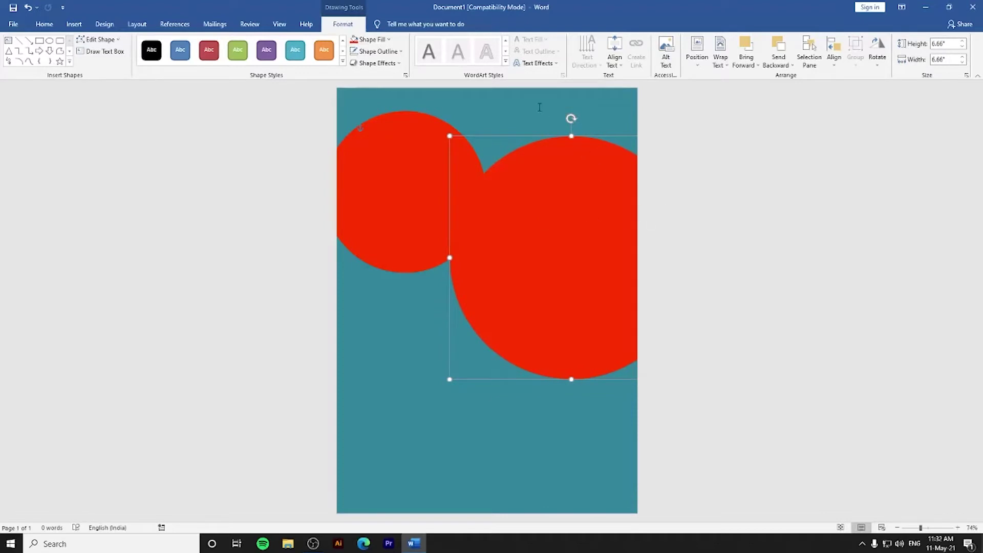
{"action": "mouse_move", "coordinate": [558, 199]}
{"action": "left_mouse_down"}
{"action": "mouse_move", "coordinate": [559, 220]}
{"action": "mouse_move", "coordinate": [558, 210]}
{"action": "left_mouse_up"}
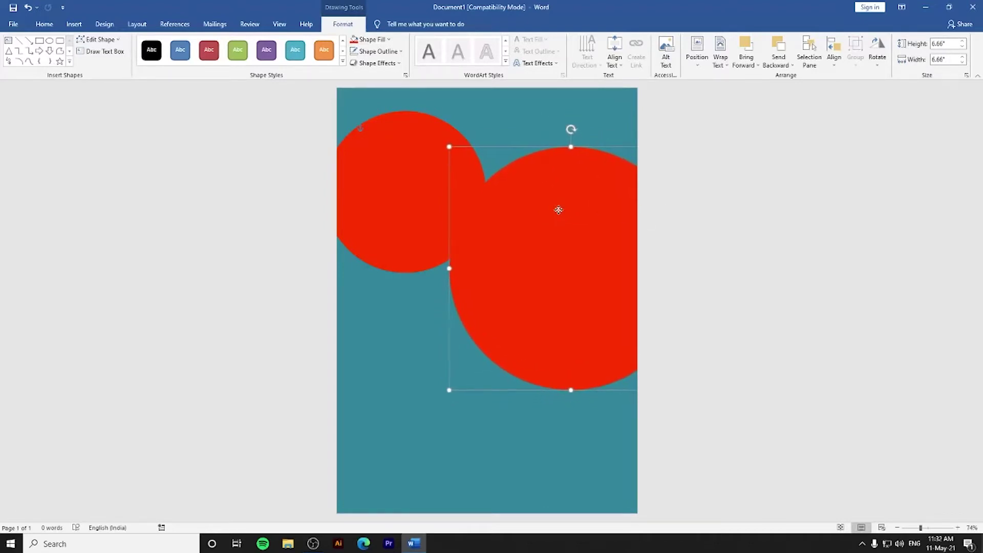
{"action": "left_click_drag", "start_coordinate": [431, 186], "coordinate": [430, 191]}
{"action": "left_click", "coordinate": [424, 282]}
Duplicate the large red circle and shrink the copy to about 6.11"
{"action": "left_click", "coordinate": [531, 236]}
{"action": "left_click_drag", "start_coordinate": [532, 238], "coordinate": [529, 270]}
{"action": "left_click_drag", "start_coordinate": [414, 181], "coordinate": [434, 202]}
Fill the 6.11" circle with gold and center it on the large red circle to leave a red rim
{"action": "left_click", "coordinate": [369, 40]}
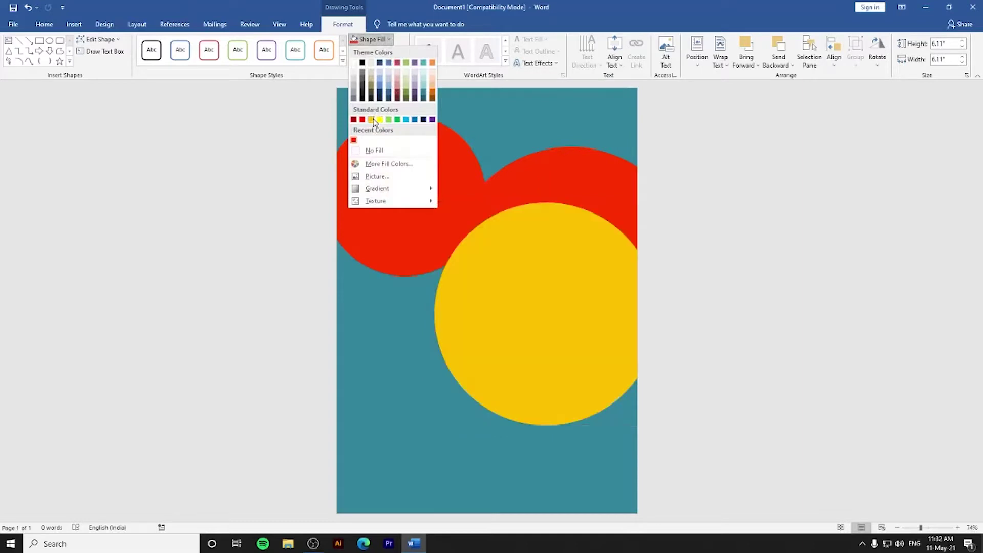
{"action": "left_click", "coordinate": [379, 120]}
{"action": "left_click_drag", "start_coordinate": [481, 312], "coordinate": [510, 283]}
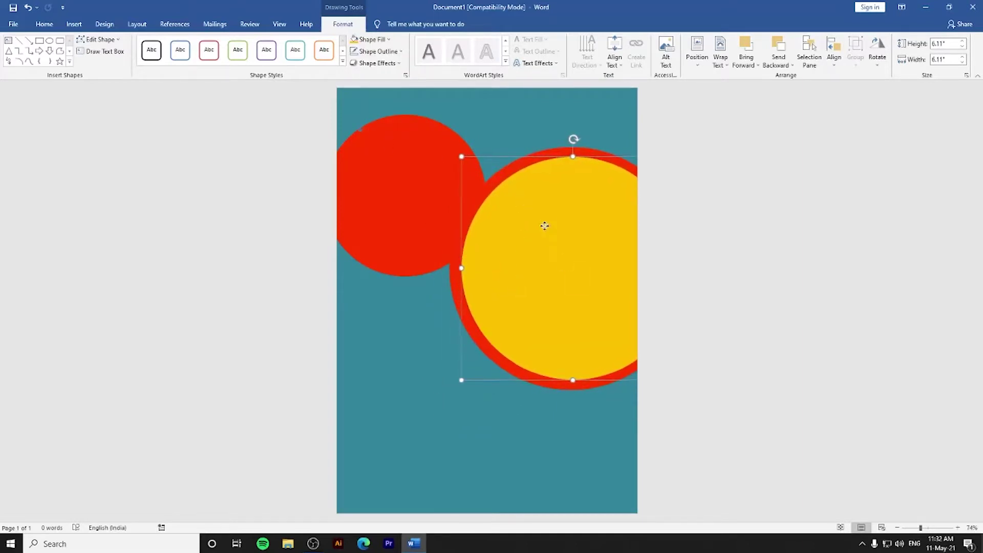
{"action": "left_click_drag", "start_coordinate": [544, 224], "coordinate": [541, 226]}
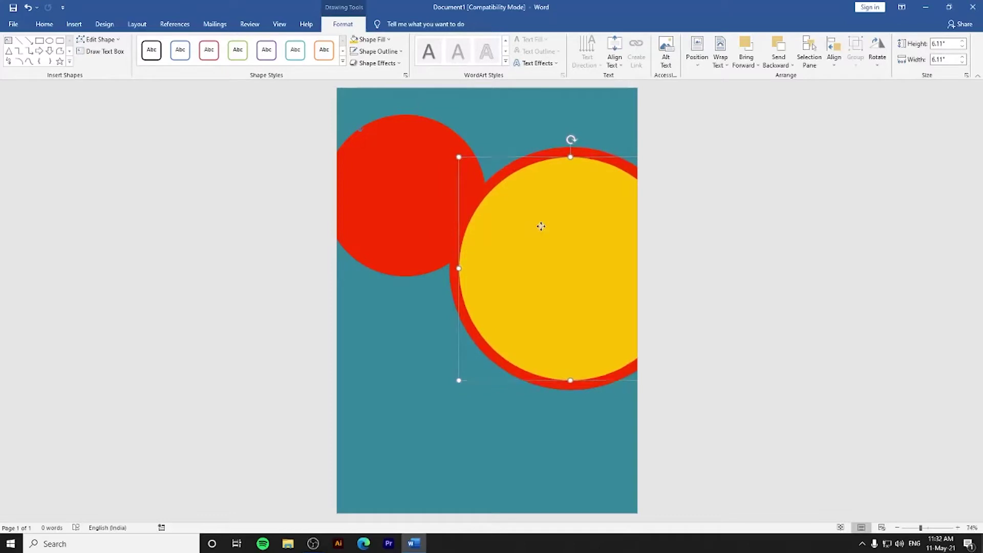
{"action": "left_click", "coordinate": [666, 173]}
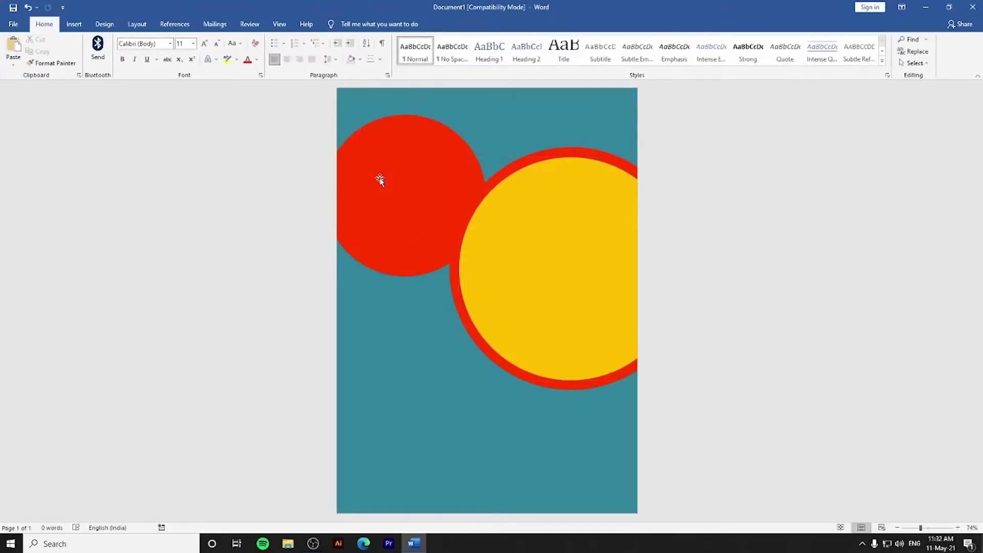
Duplicate the upper-left red circle, shrink the copy to about 2.73", and move it over the gold circle's upper edge
{"action": "left_click", "coordinate": [417, 220]}
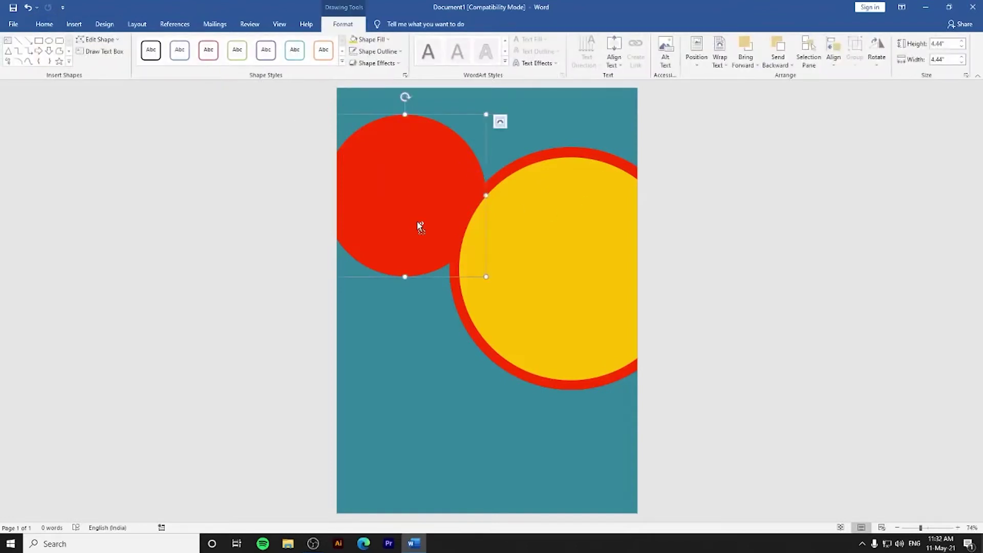
{"action": "left_click_drag", "start_coordinate": [420, 225], "coordinate": [529, 267]}
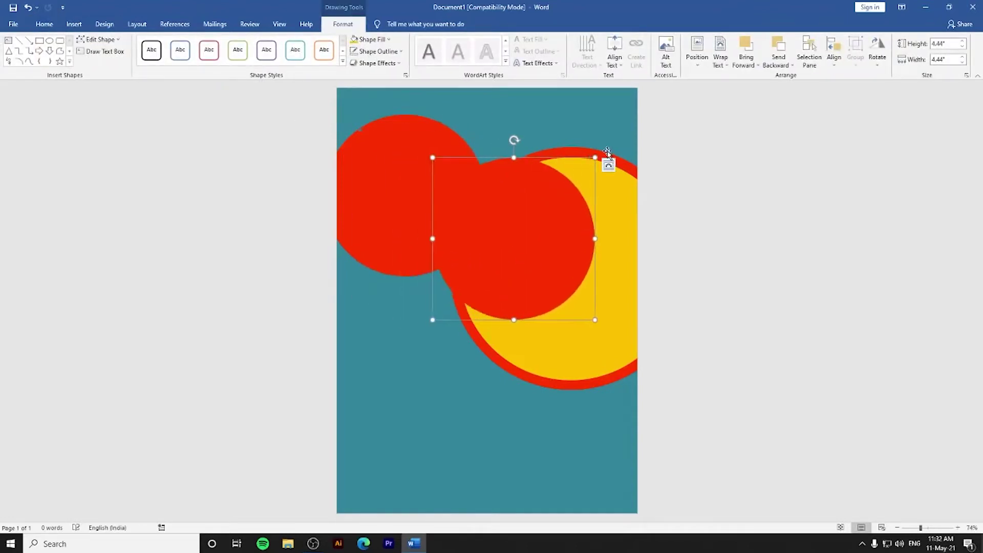
{"action": "left_click_drag", "start_coordinate": [592, 159], "coordinate": [532, 222]}
{"action": "left_click_drag", "start_coordinate": [482, 280], "coordinate": [547, 185]}
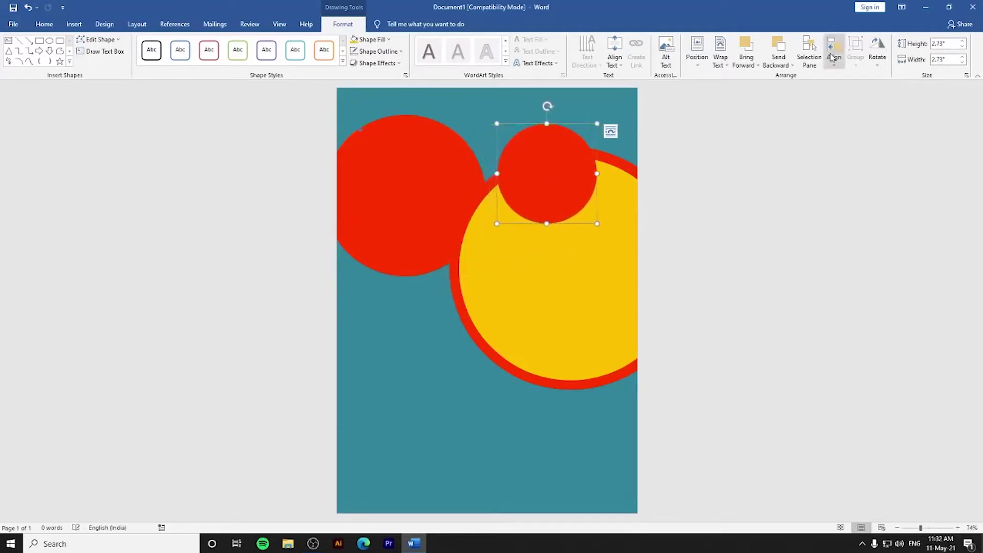
Send the small red circle behind the gold circle, shrink it to about 2.42", and let it peek above the rim
{"action": "left_click", "coordinate": [779, 48]}
{"action": "left_click_drag", "start_coordinate": [546, 143], "coordinate": [558, 135]}
{"action": "left_click_drag", "start_coordinate": [608, 116], "coordinate": [570, 132]}
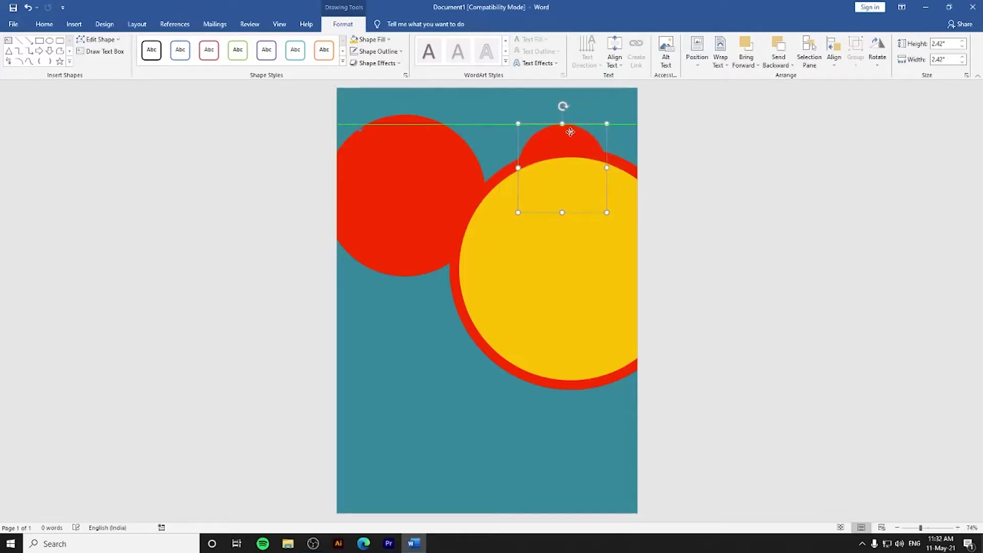
{"action": "left_click_drag", "start_coordinate": [570, 126], "coordinate": [570, 121]}
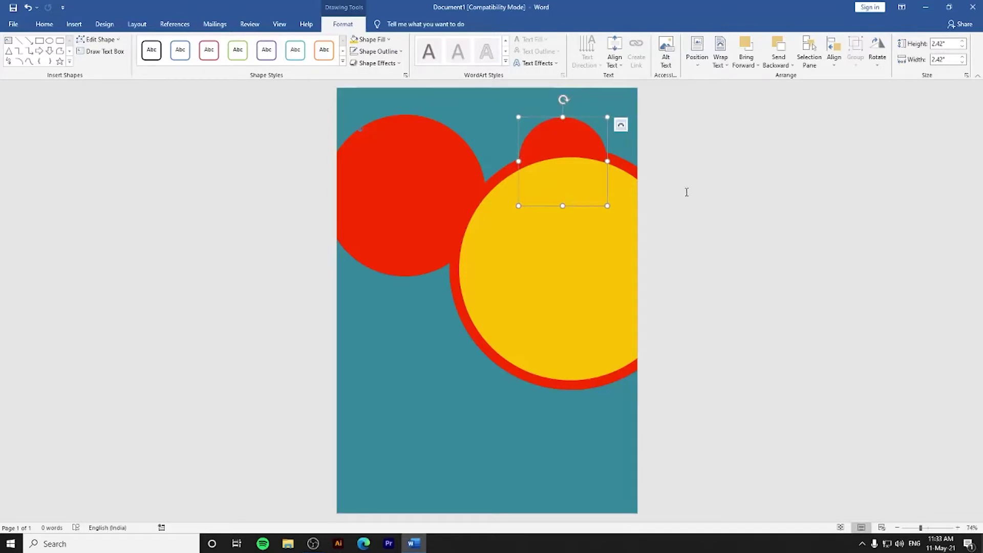
{"action": "left_click", "coordinate": [779, 176]}
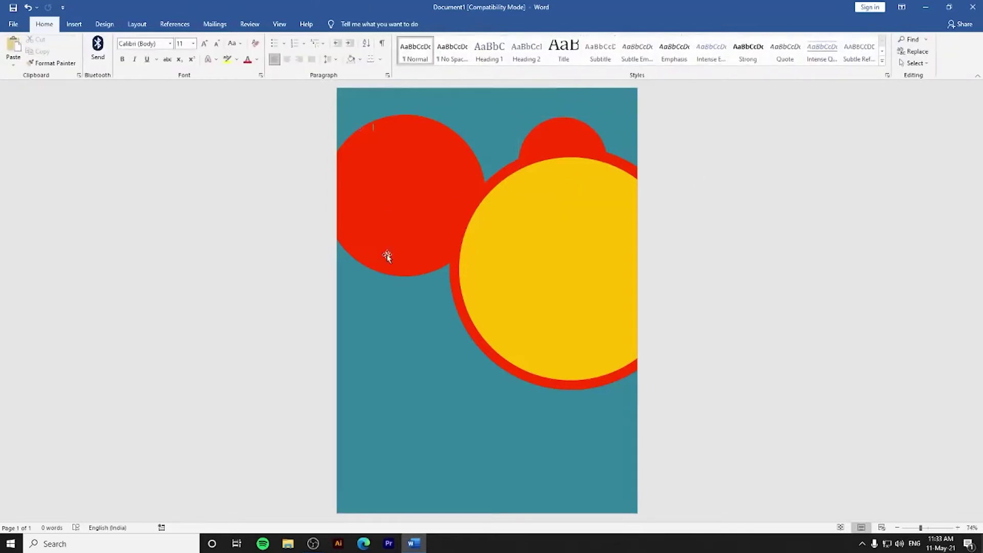
Duplicate the small red circle onto the gold circle, giving the copy no fill and a gold outline
{"action": "left_click", "coordinate": [574, 144]}
{"action": "key", "text": "ctrl+c"}
{"action": "key", "text": "ctrl+v"}
{"action": "left_click_drag", "start_coordinate": [574, 144], "coordinate": [560, 205]}
{"action": "left_click", "coordinate": [379, 39]}
{"action": "left_click", "coordinate": [376, 150]}
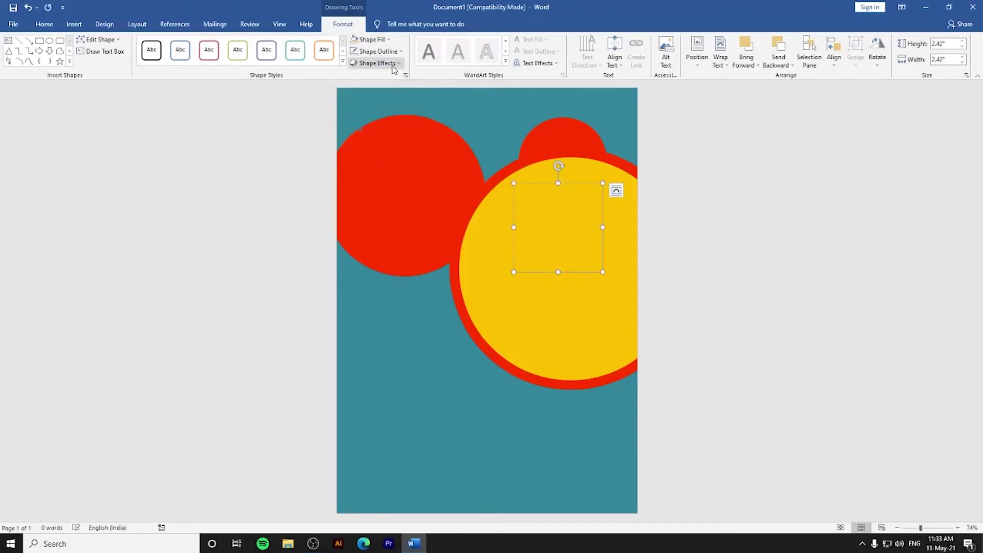
{"action": "left_click", "coordinate": [379, 51]}
{"action": "left_click", "coordinate": [371, 131]}
Move the unfilled ring to the gold circle's upper left edge and set its line width to 7.25 pt
{"action": "left_click", "coordinate": [378, 52]}
{"action": "mouse_move", "coordinate": [385, 194]}
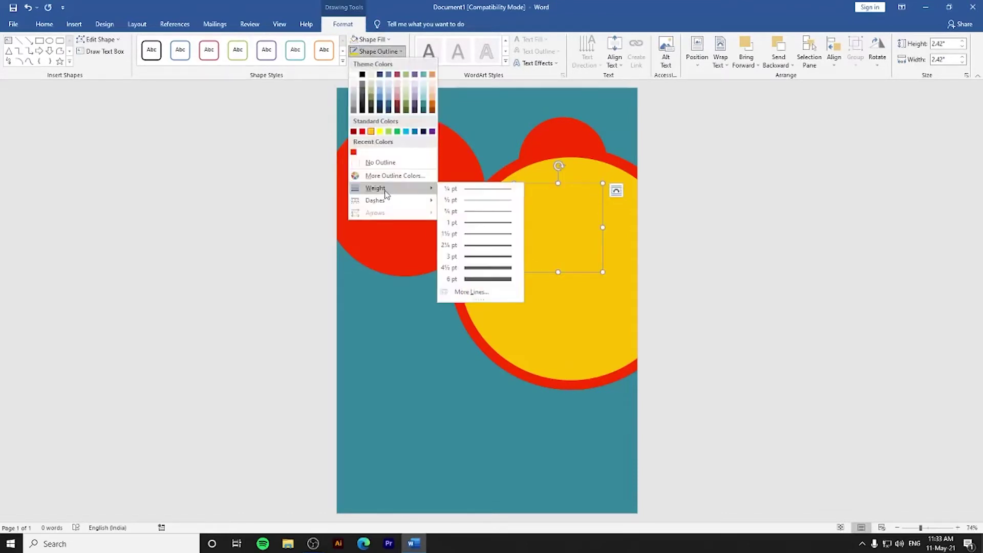
{"action": "left_click", "coordinate": [471, 292]}
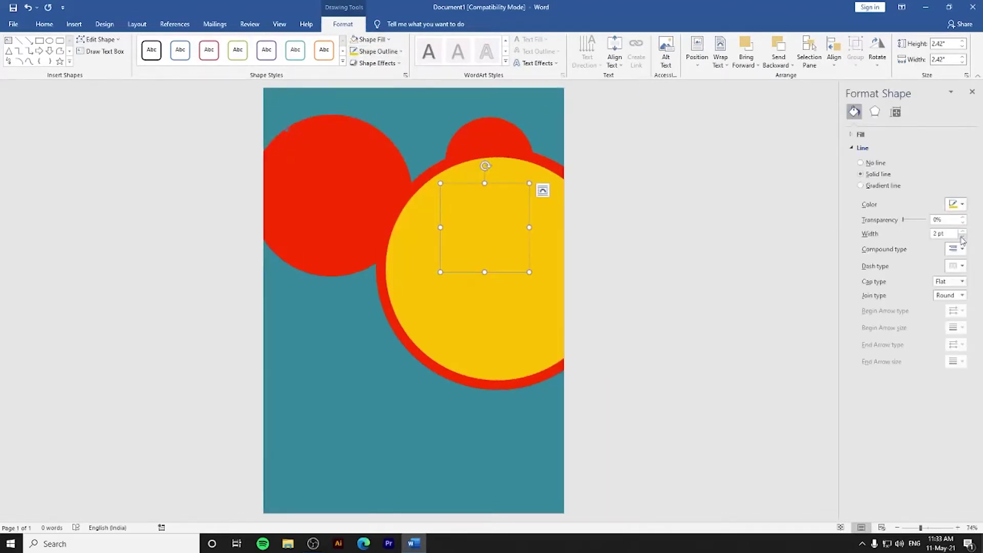
{"action": "left_click_drag", "start_coordinate": [516, 208], "coordinate": [476, 127]}
{"action": "key", "text": "ctrl+z"}
{"action": "key", "text": "ctrl+z"}
{"action": "left_click", "coordinate": [963, 232]}
{"action": "left_click", "coordinate": [963, 232]}
{"action": "left_click", "coordinate": [963, 231]}
{"action": "left_click", "coordinate": [964, 231]}
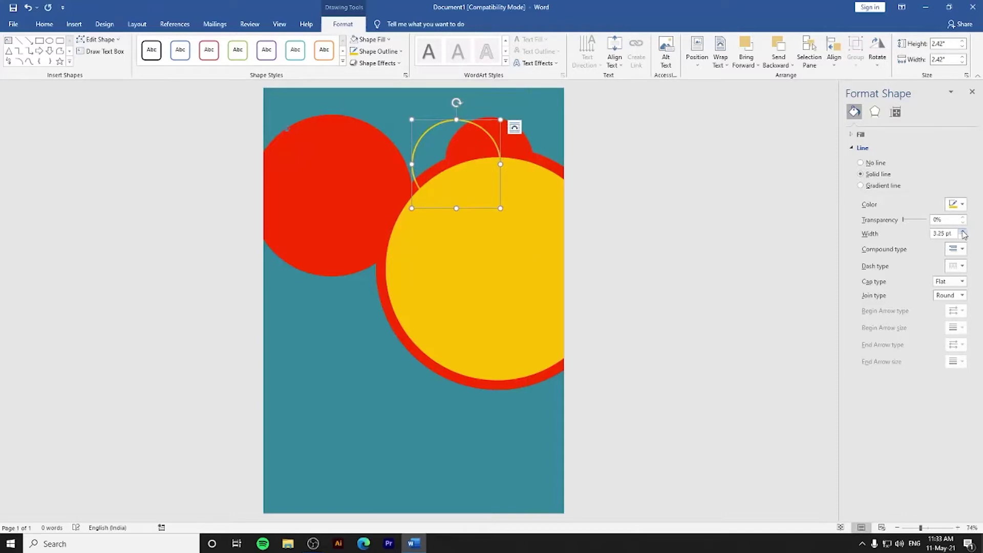
{"action": "left_click", "coordinate": [963, 232]}
{"action": "left_click", "coordinate": [963, 231]}
{"action": "left_click", "coordinate": [963, 232]}
{"action": "left_click", "coordinate": [963, 232]}
{"action": "left_click", "coordinate": [964, 231]}
{"action": "left_click", "coordinate": [963, 232]}
{"action": "left_click", "coordinate": [963, 232]}
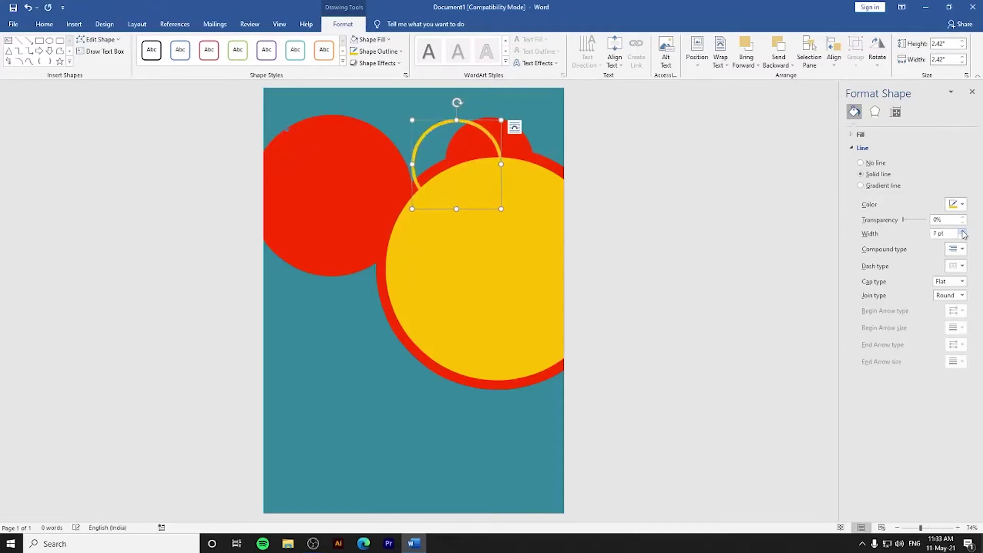
Color the ring white and shrink it to about 2.11", overlapping the small red circle and the large circle's rim
{"action": "left_click", "coordinate": [963, 204]}
{"action": "left_click", "coordinate": [903, 229]}
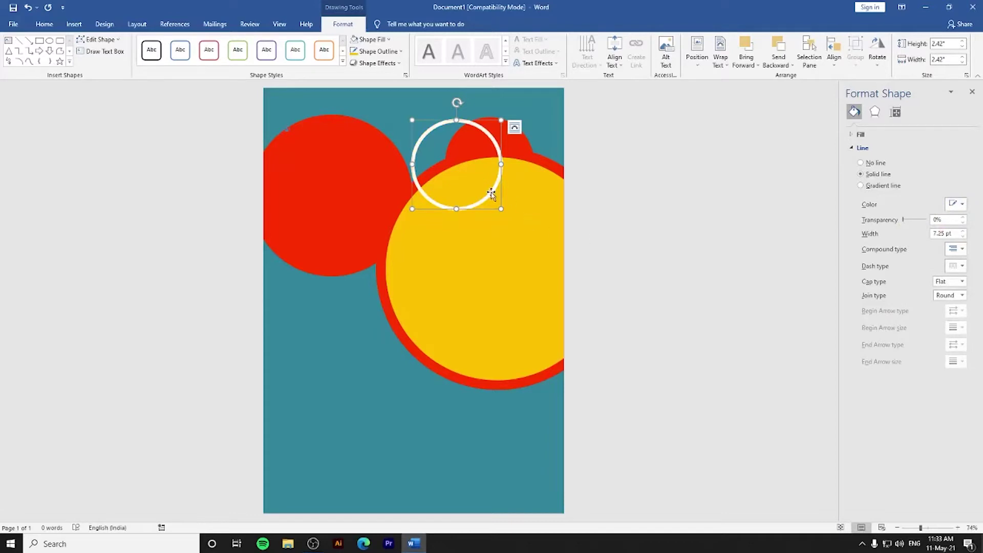
{"action": "left_click_drag", "start_coordinate": [495, 192], "coordinate": [494, 159]}
{"action": "left_click_drag", "start_coordinate": [425, 116], "coordinate": [418, 116]}
{"action": "left_click_drag", "start_coordinate": [489, 165], "coordinate": [492, 168]}
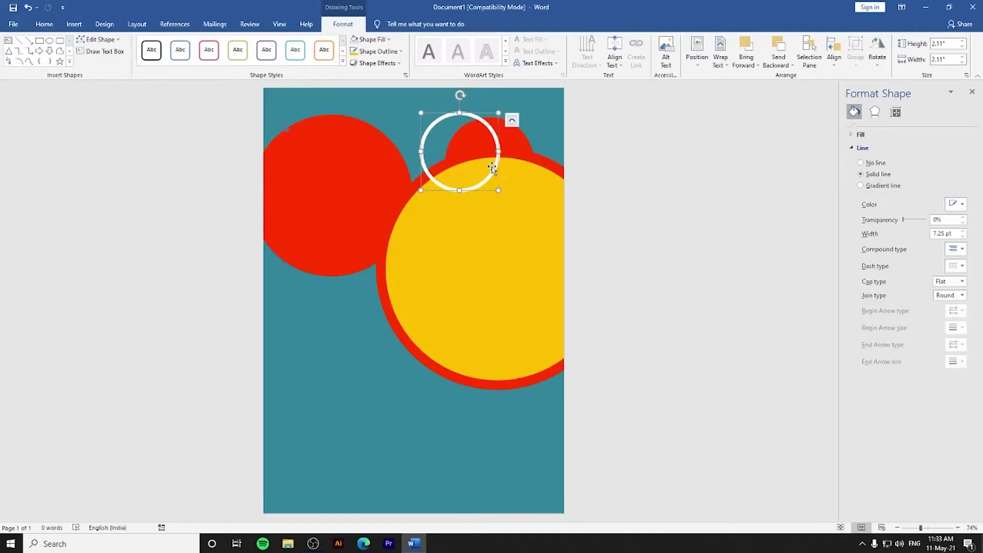
{"action": "left_click", "coordinate": [972, 91]}
Insert the dotted pattern picture "png" from the Flyer folder on the Desktop
{"action": "left_click", "coordinate": [64, 23]}
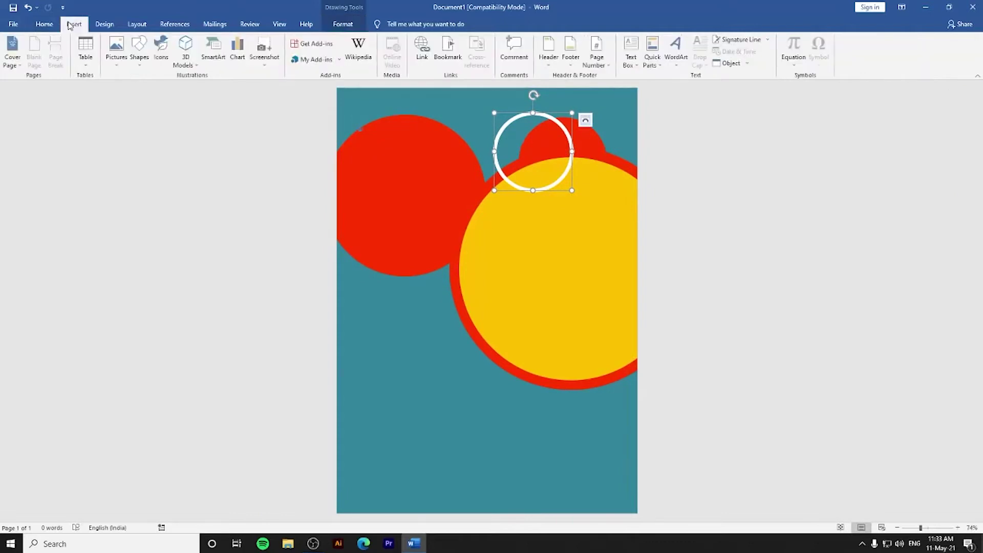
{"action": "left_click", "coordinate": [117, 51]}
{"action": "left_click", "coordinate": [130, 90]}
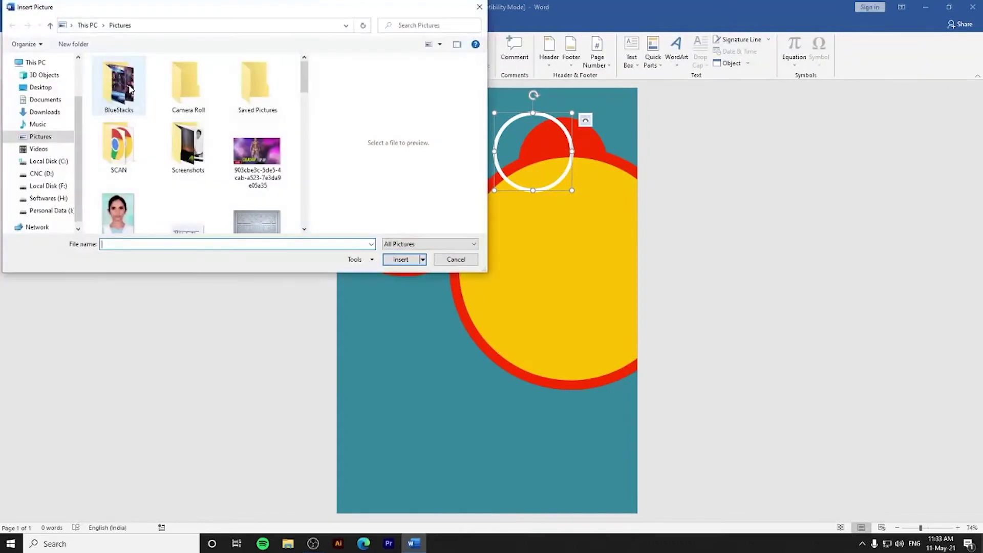
{"action": "left_click", "coordinate": [41, 87]}
{"action": "double_click", "coordinate": [111, 71]}
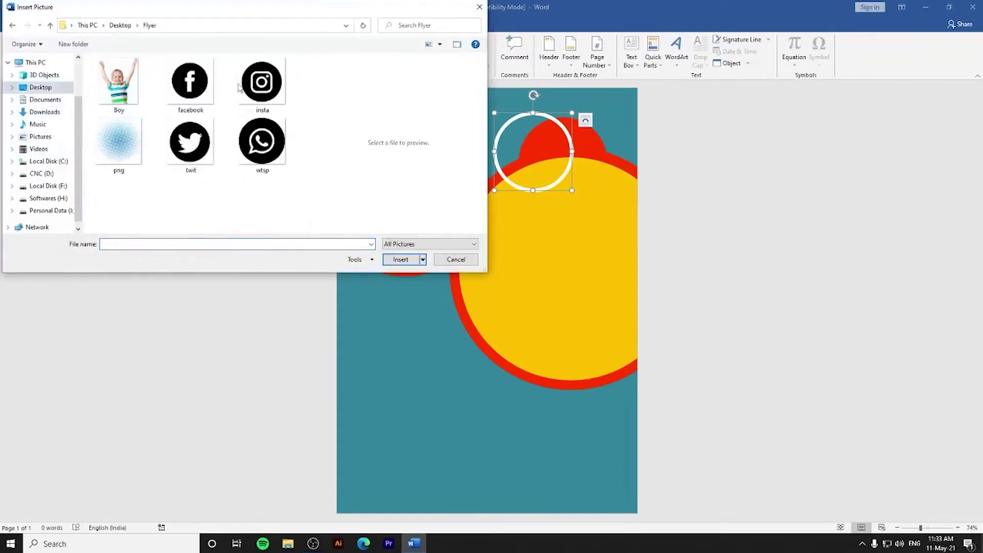
{"action": "left_click", "coordinate": [123, 132]}
{"action": "left_click", "coordinate": [389, 259]}
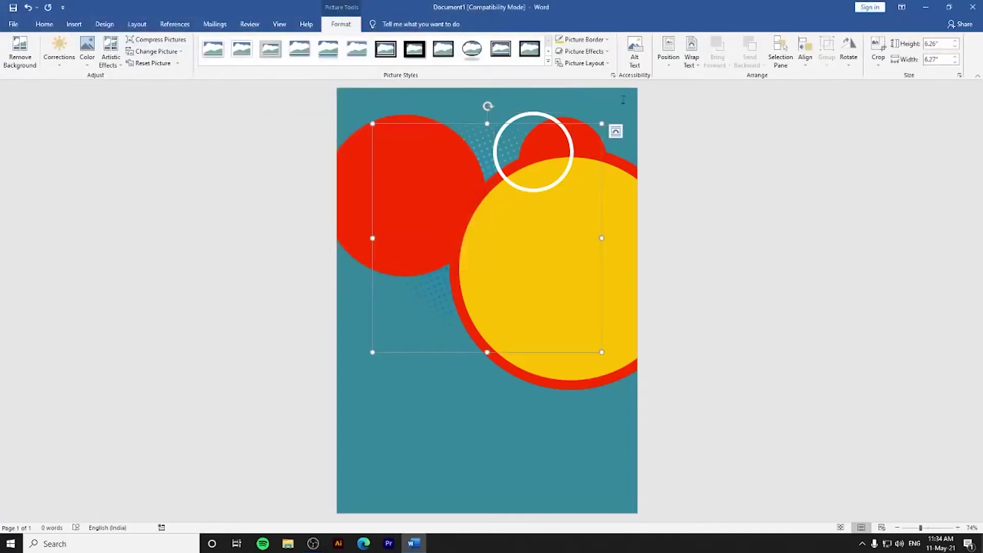
Set the dotted picture's text wrapping to In Front of Text and recolor it white
{"action": "left_click", "coordinate": [691, 52]}
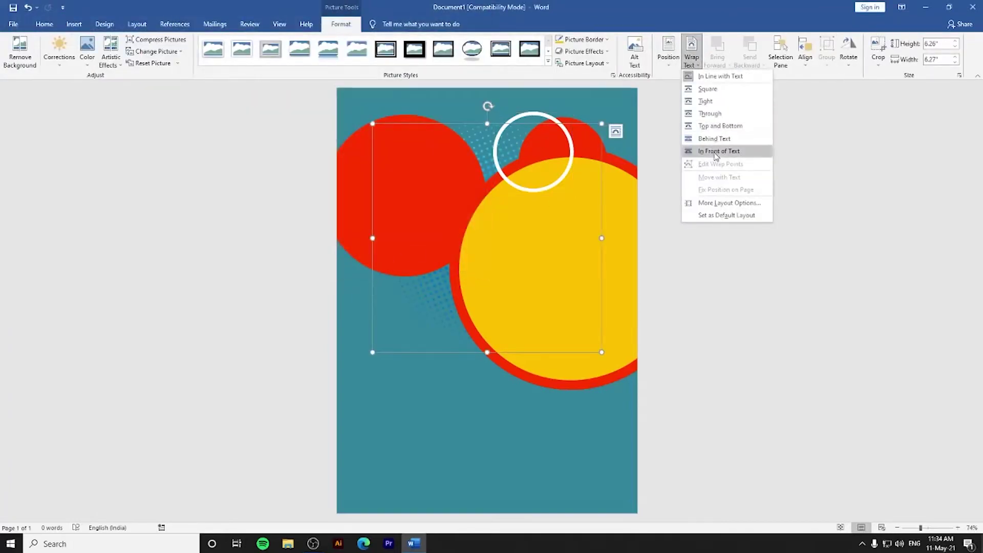
{"action": "left_click", "coordinate": [717, 151]}
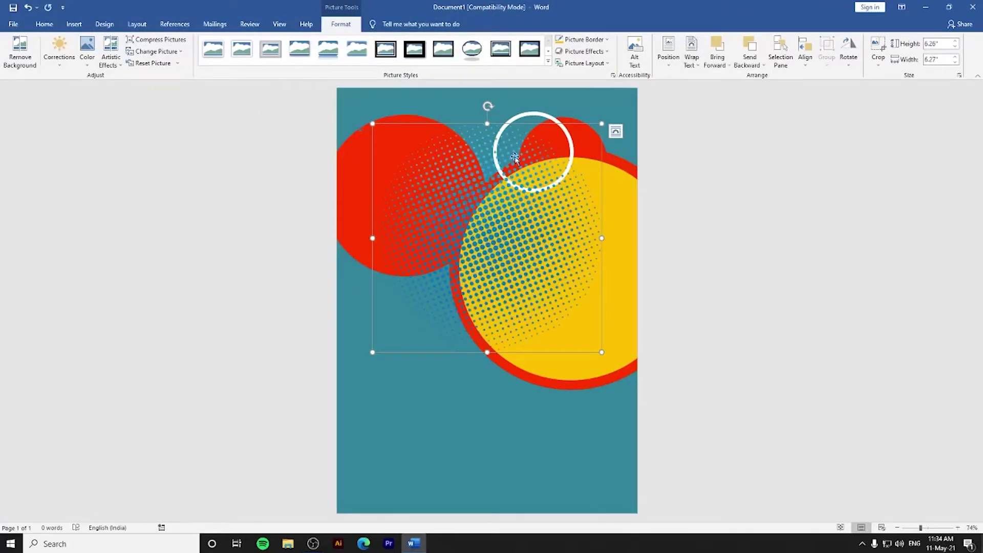
{"action": "left_click", "coordinate": [88, 50]}
{"action": "left_click", "coordinate": [237, 194]}
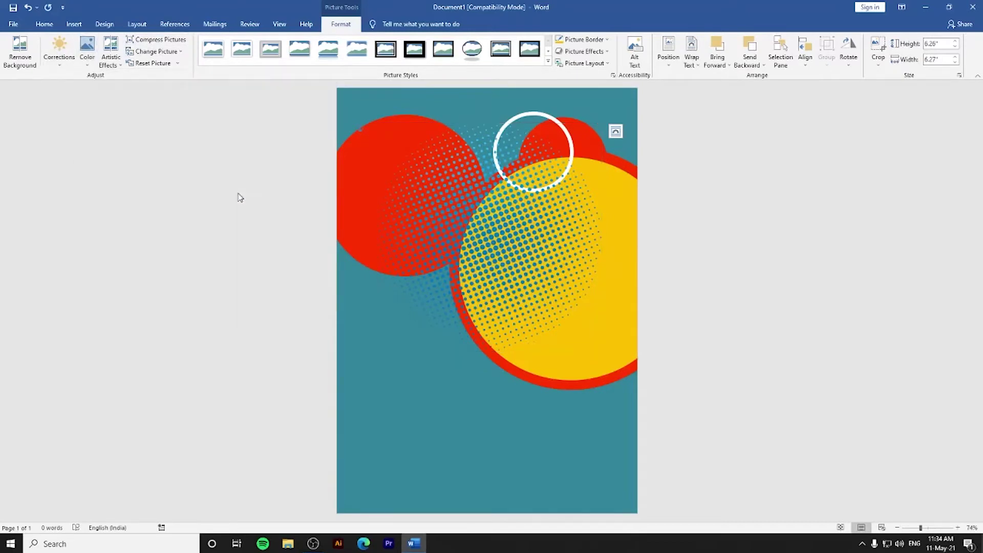
Send the dotted picture behind the gold circle and move it up over the small red circle
{"action": "left_click_drag", "start_coordinate": [488, 238], "coordinate": [514, 245]}
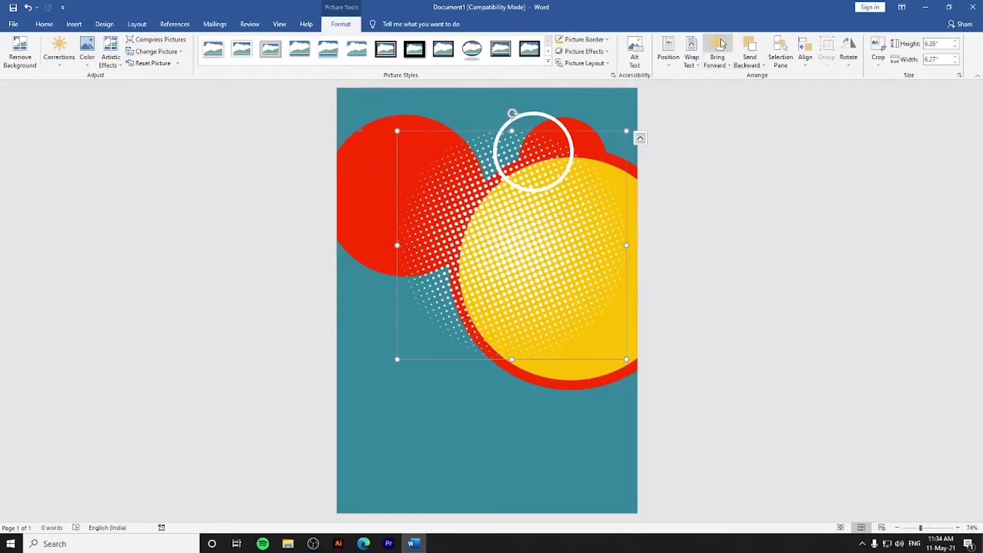
{"action": "left_click", "coordinate": [745, 45]}
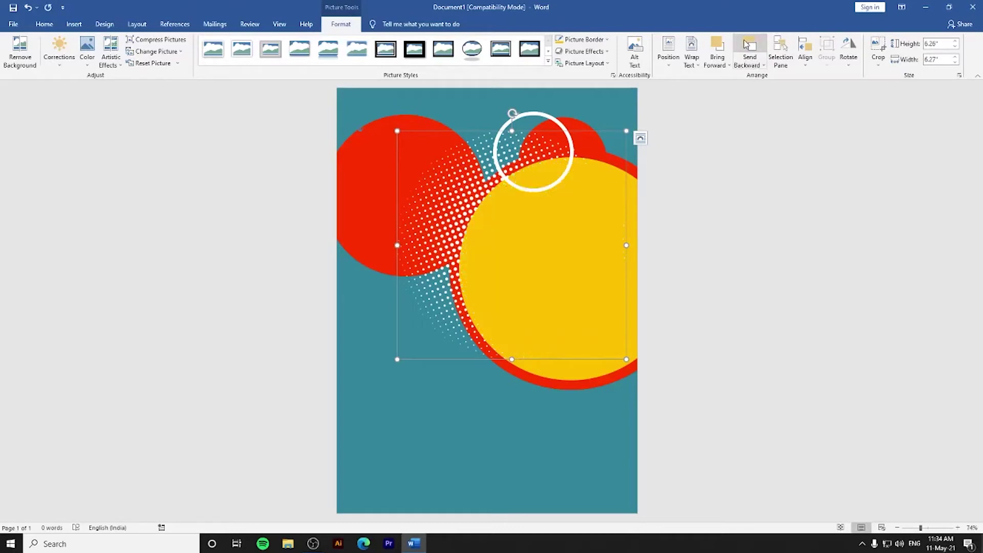
{"action": "left_click_drag", "start_coordinate": [490, 169], "coordinate": [547, 153]}
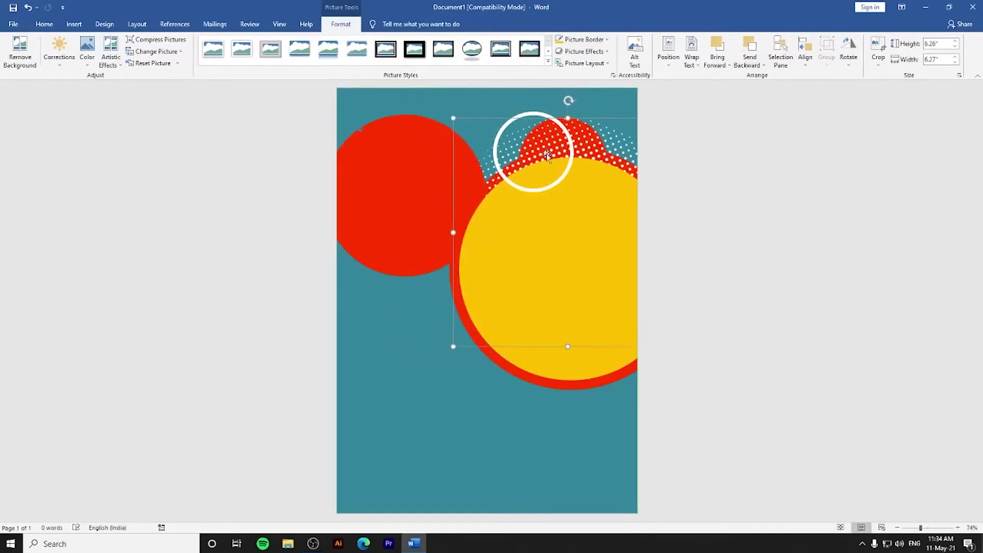
{"action": "mouse_move", "coordinate": [583, 160]}
{"action": "left_mouse_down"}
{"action": "mouse_move", "coordinate": [588, 140]}
{"action": "mouse_move", "coordinate": [599, 137]}
{"action": "mouse_move", "coordinate": [598, 147]}
{"action": "left_mouse_up"}
{"action": "left_click", "coordinate": [684, 182]}
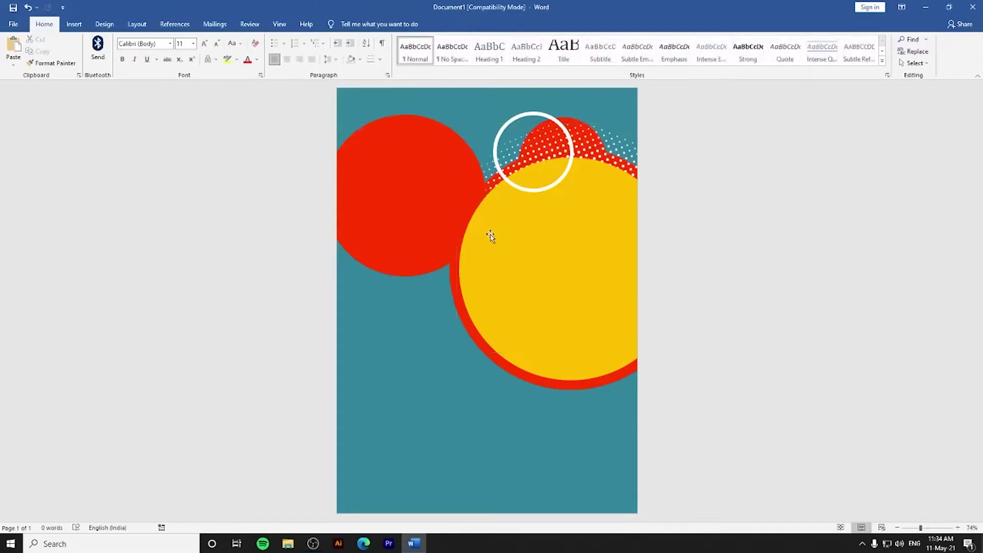
Duplicate the left red circle onto the lower edge of the page and fill the copy with dark teal
{"action": "left_click", "coordinate": [392, 180]}
{"action": "left_click_drag", "start_coordinate": [392, 180], "coordinate": [465, 470]}
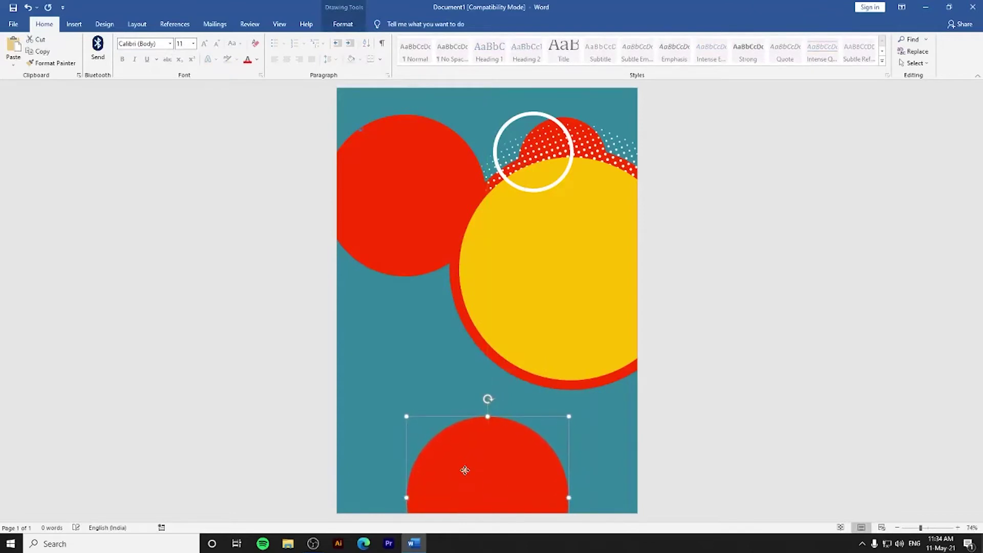
{"action": "left_click", "coordinate": [74, 24]}
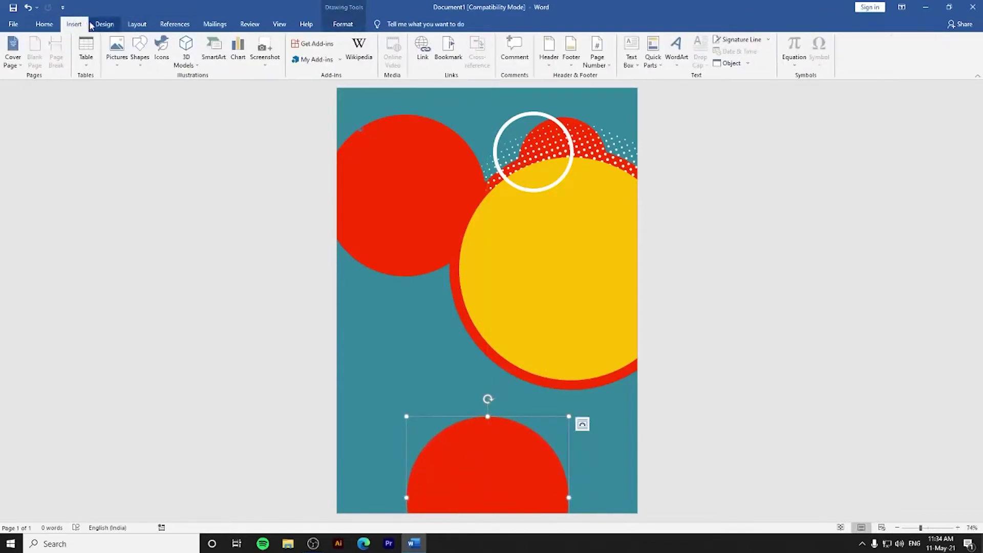
{"action": "left_click", "coordinate": [44, 24]}
{"action": "left_click", "coordinate": [342, 24]}
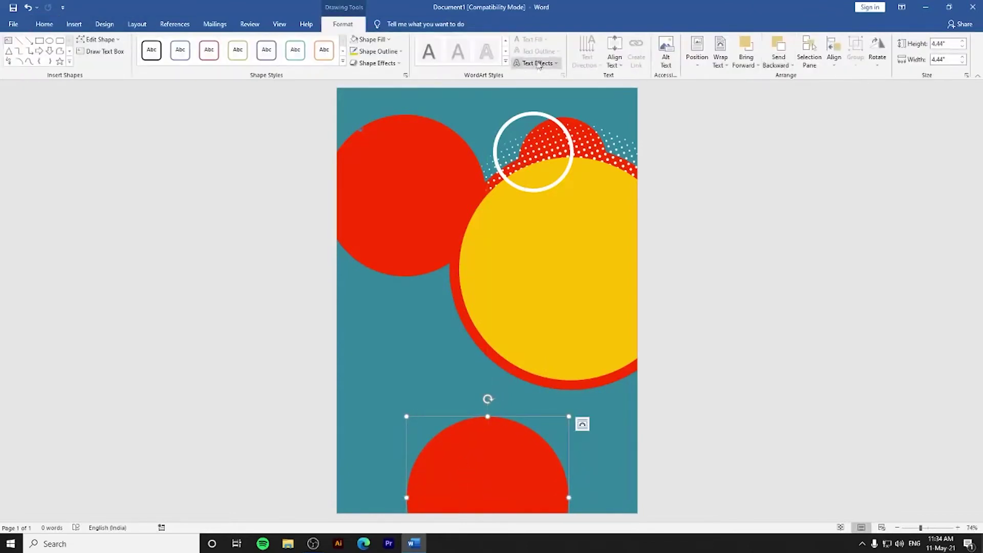
{"action": "left_click", "coordinate": [387, 39]}
{"action": "left_click", "coordinate": [428, 97]}
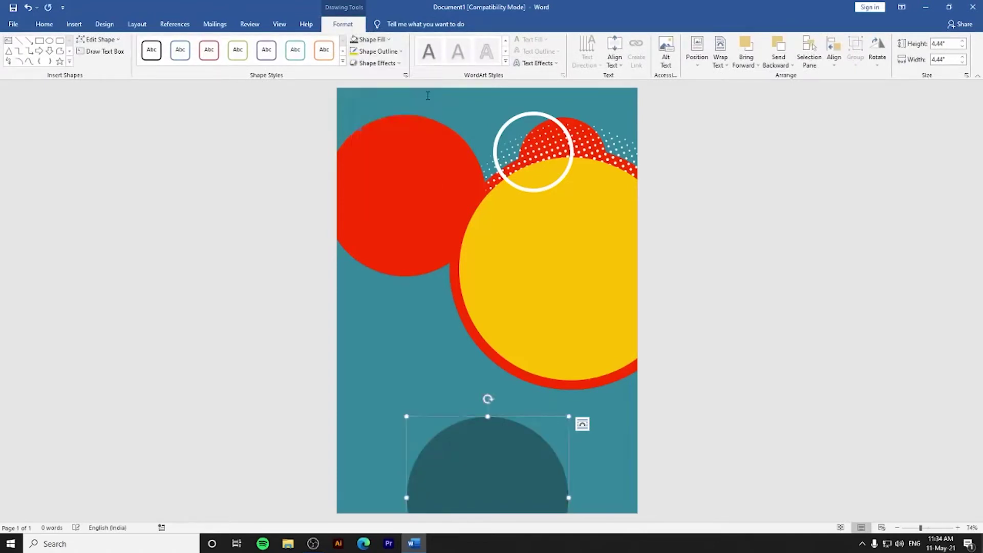
Widen the dark teal circle into an ellipse and lower it so only its top shows at the page's bottom edge
{"action": "left_click_drag", "start_coordinate": [567, 498], "coordinate": [597, 497]}
{"action": "left_click_drag", "start_coordinate": [521, 477], "coordinate": [495, 518]}
{"action": "left_click", "coordinate": [584, 430]}
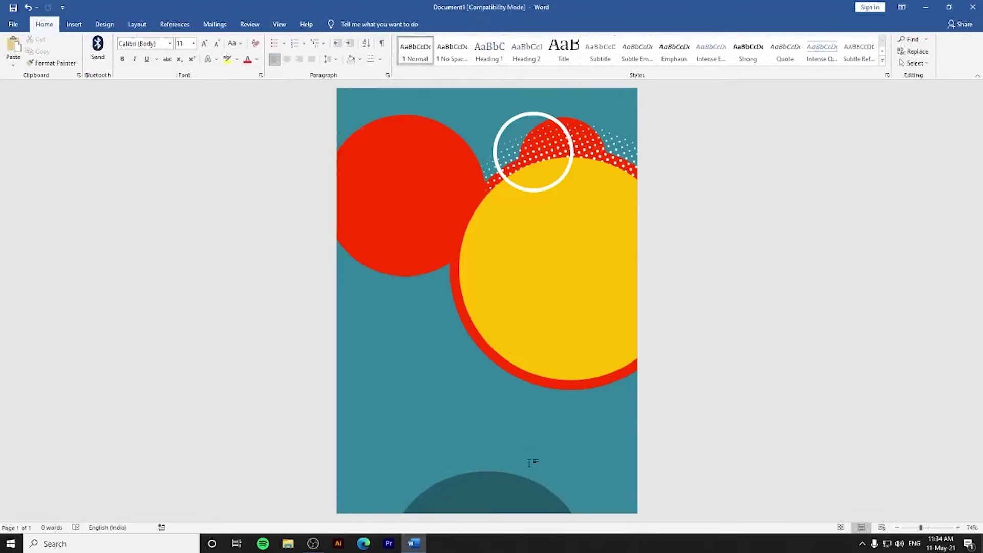
{"action": "left_click", "coordinate": [509, 505]}
{"action": "left_click_drag", "start_coordinate": [586, 471], "coordinate": [595, 472]}
{"action": "left_click_drag", "start_coordinate": [500, 476], "coordinate": [493, 483]}
{"action": "left_click", "coordinate": [502, 451]}
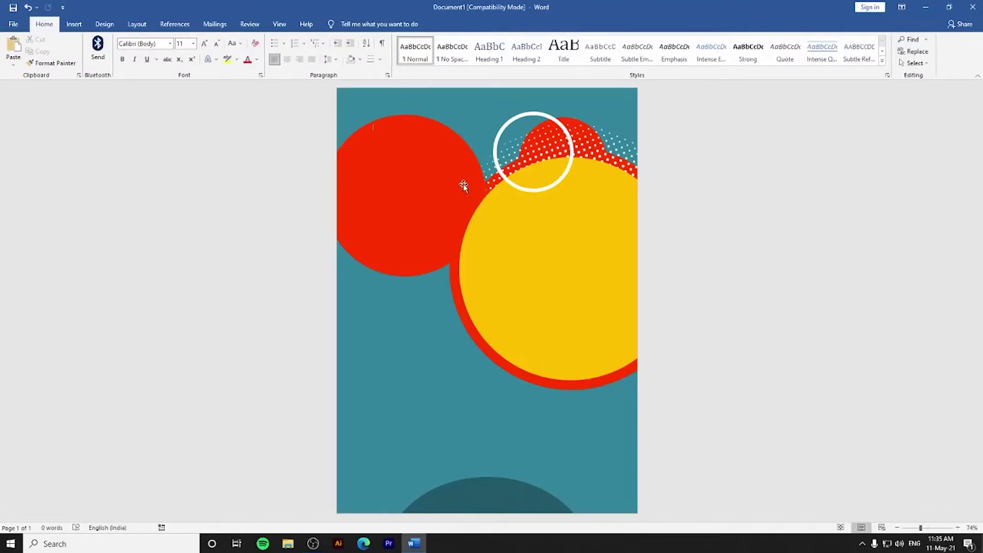
Draw a text box about 1.93" wide and 1.9" high on the left red circle, with no fill and no outline
{"action": "left_click", "coordinate": [74, 24]}
{"action": "left_click", "coordinate": [139, 51]}
{"action": "left_click", "coordinate": [137, 88]}
{"action": "left_click_drag", "start_coordinate": [380, 154], "coordinate": [451, 225]}
{"action": "left_click", "coordinate": [368, 40]}
{"action": "left_click", "coordinate": [353, 140]}
{"action": "left_click", "coordinate": [376, 51]}
{"action": "left_click", "coordinate": [380, 163]}
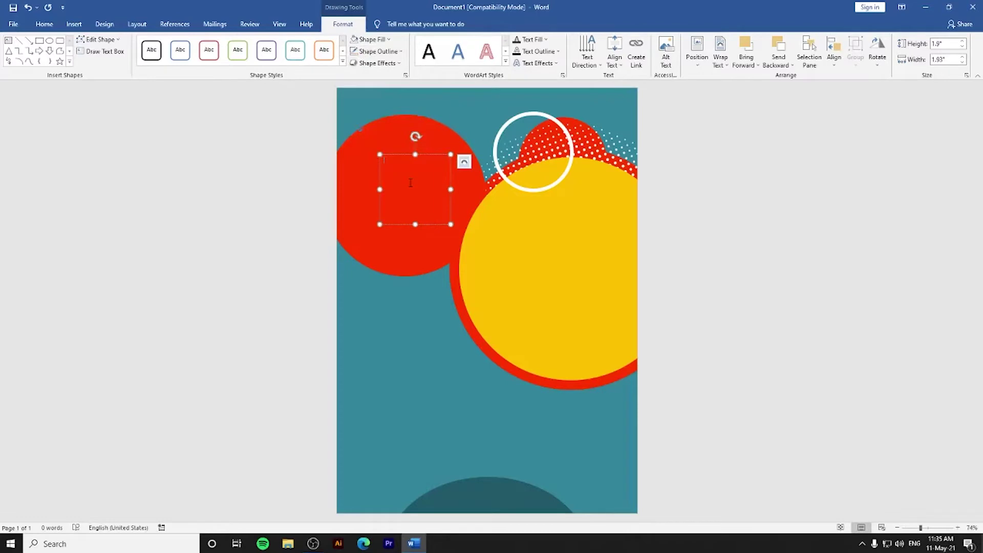
Enter YOU and ARE on two lines in the text box
{"action": "type", "text": "t"}
{"action": "key", "text": "Caps_Lock"}
{"action": "key", "text": "Return"}
Enlarge all the text in the box to 26 pt
{"action": "key", "text": "ctrl+a"}
{"action": "left_click", "coordinate": [44, 24]}
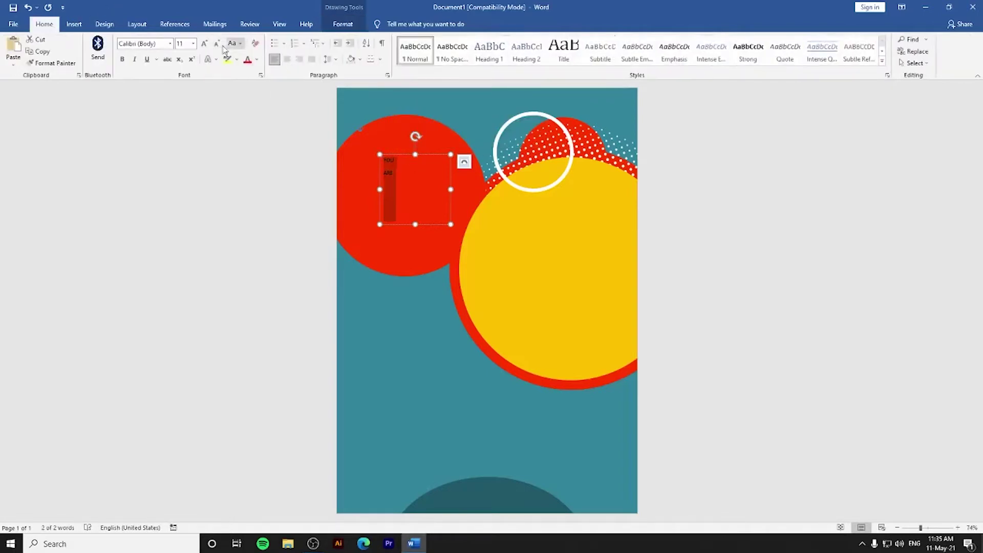
{"action": "left_click", "coordinate": [204, 43]}
{"action": "left_click", "coordinate": [204, 43]}
{"action": "left_click", "coordinate": [205, 43]}
{"action": "left_click", "coordinate": [204, 43]}
{"action": "left_click", "coordinate": [204, 43]}
{"action": "left_click", "coordinate": [205, 43]}
{"action": "left_click", "coordinate": [204, 43]}
{"action": "left_click", "coordinate": [204, 43]}
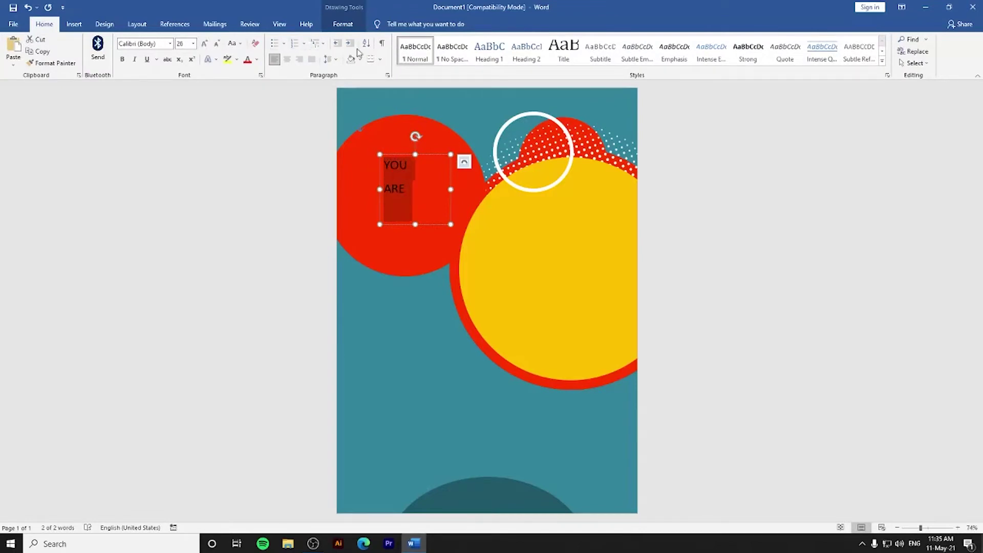
Set the paragraph spacing after to 0 pt and the line spacing to Multiple at 1
{"action": "left_click", "coordinate": [328, 59]}
{"action": "left_click", "coordinate": [350, 145]}
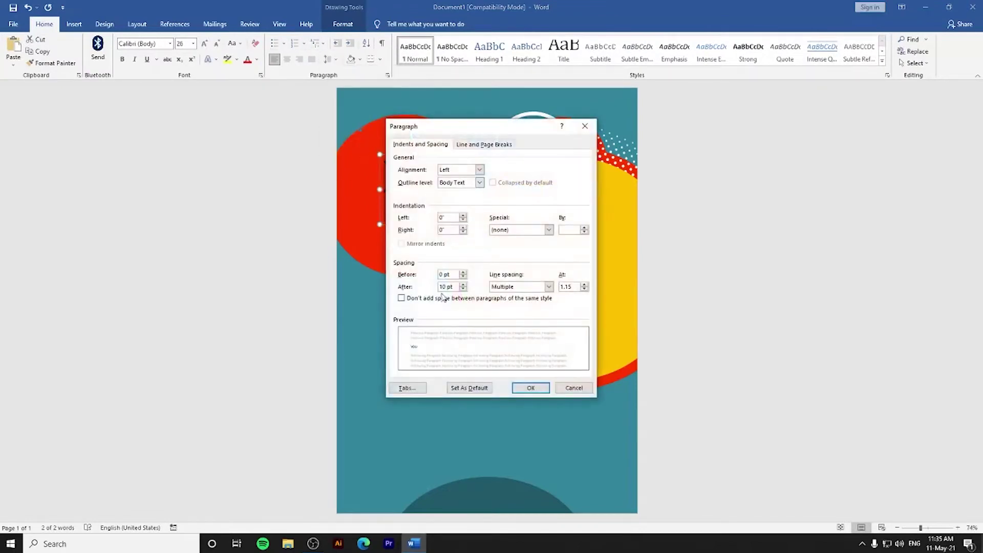
{"action": "left_click", "coordinate": [463, 289]}
{"action": "left_click", "coordinate": [584, 288]}
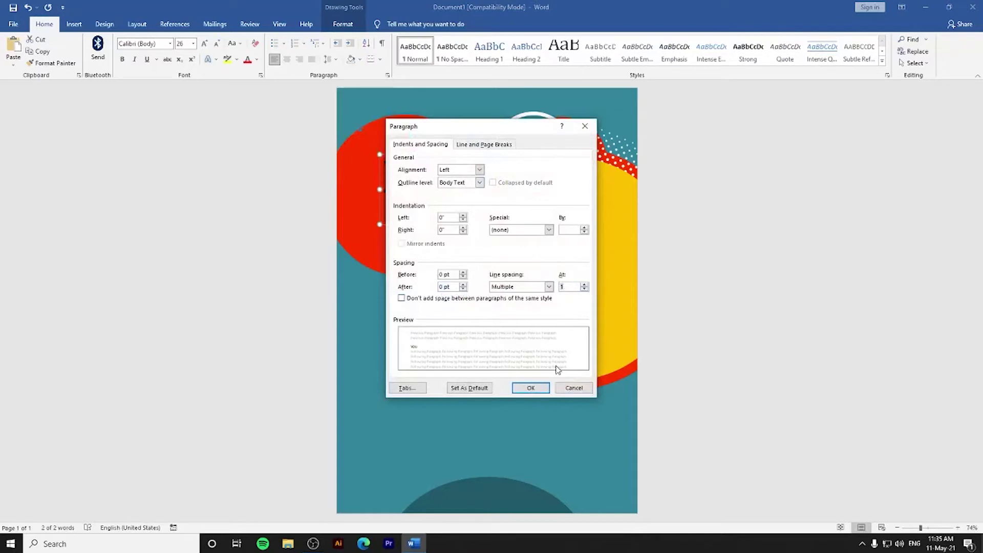
{"action": "left_click", "coordinate": [531, 388]}
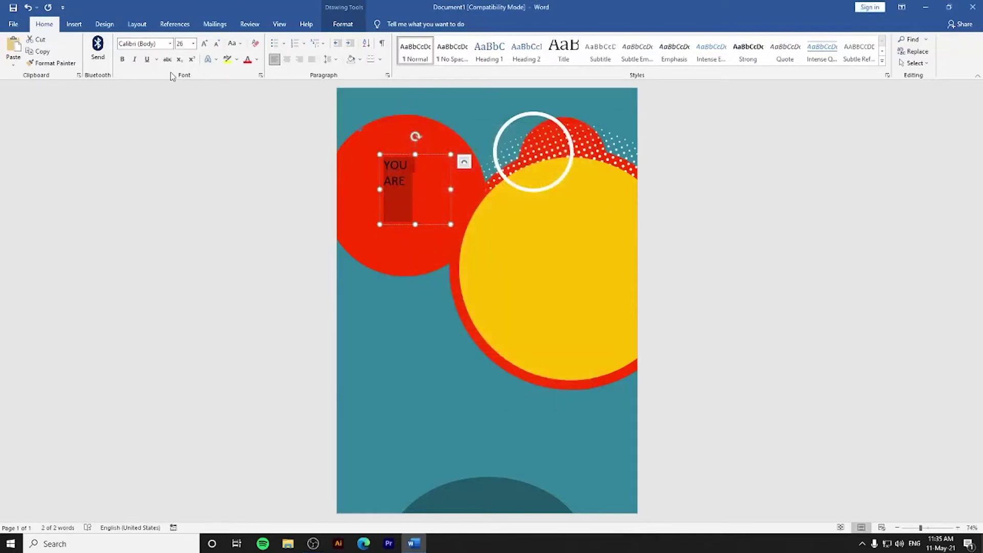
Change YOU ARE to bold italic BankGothic Md BT and shrink the text box to fit the words
{"action": "left_click", "coordinate": [170, 44]}
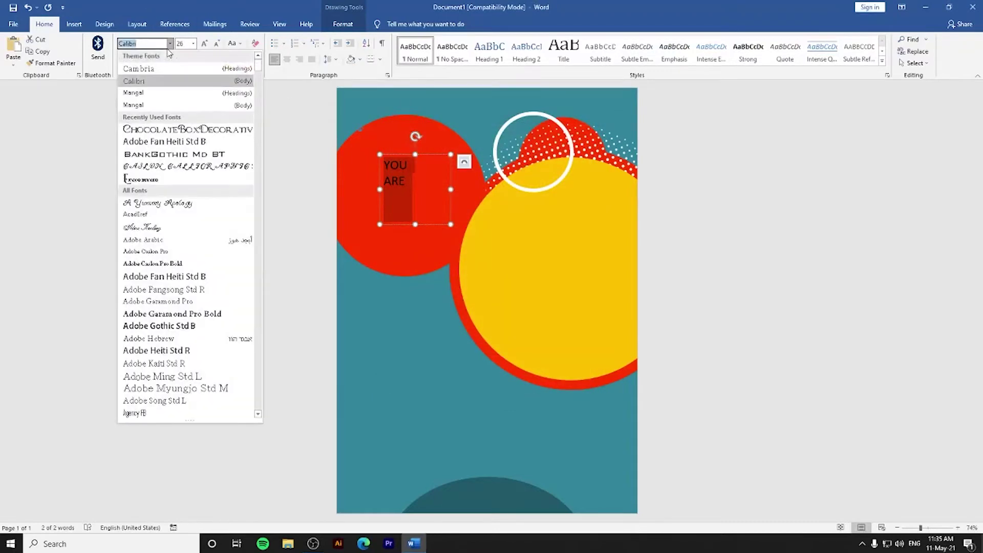
{"action": "left_click", "coordinate": [228, 156]}
{"action": "left_click", "coordinate": [134, 59]}
{"action": "left_click", "coordinate": [123, 60]}
{"action": "left_click_drag", "start_coordinate": [450, 225], "coordinate": [422, 189]}
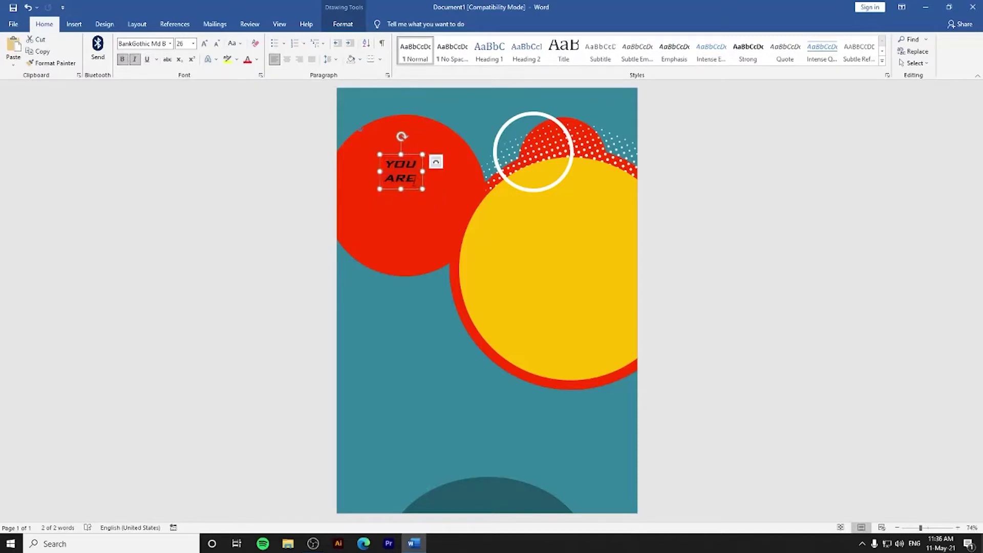
Enlarge YOU ARE to 48 pt and expand the text box to fit both lines
{"action": "left_click", "coordinate": [205, 43]}
{"action": "left_click", "coordinate": [204, 43]}
{"action": "left_click", "coordinate": [204, 43]}
{"action": "left_click_drag", "start_coordinate": [424, 172], "coordinate": [456, 171]}
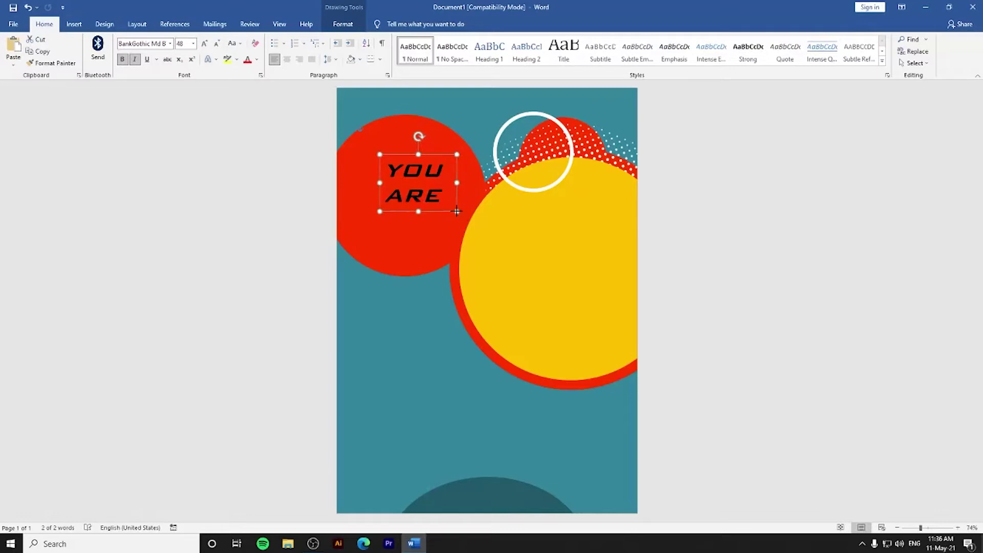
Apply a white outlined text effect to YOU ARE
{"action": "key", "text": "ctrl+a"}
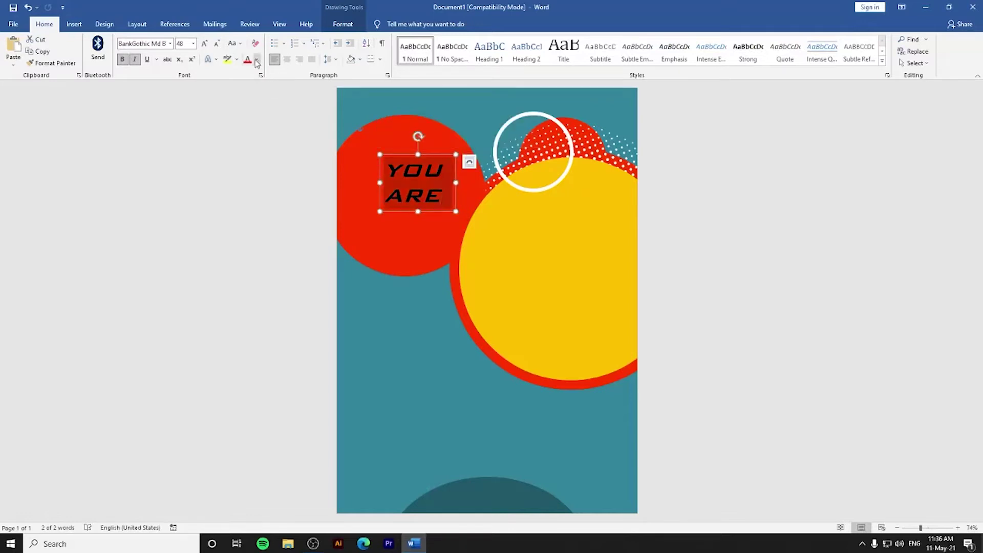
{"action": "left_click", "coordinate": [210, 58]}
{"action": "left_click", "coordinate": [311, 117]}
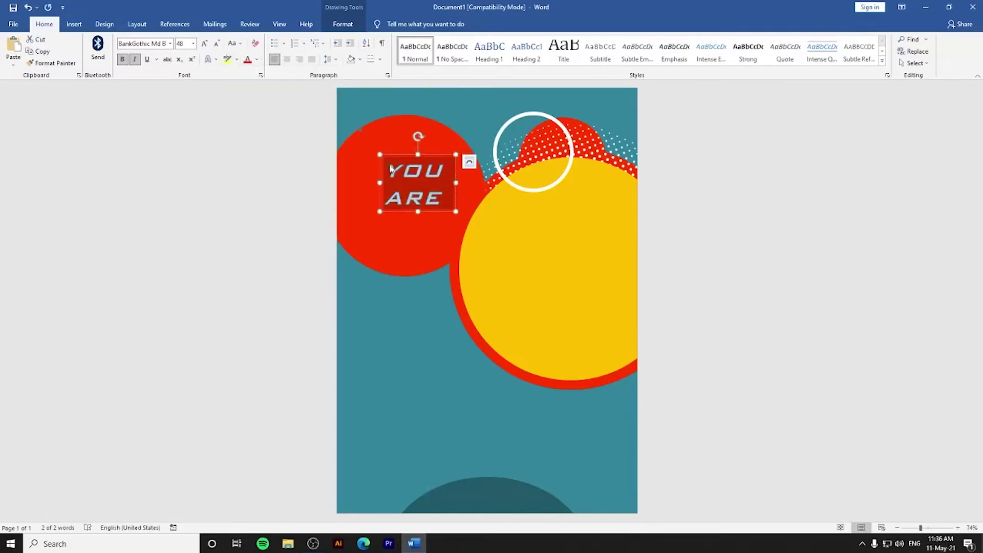
{"action": "left_click", "coordinate": [408, 235]}
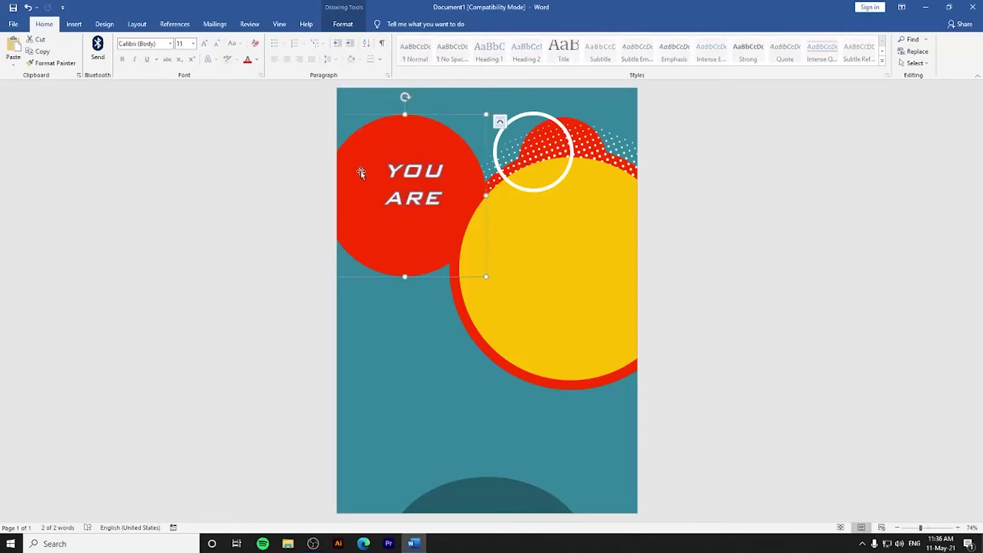
Draw a rounded rectangle about 2.87" by 0.73" below ARE and make its corners slightly rounder
{"action": "left_click", "coordinate": [74, 24]}
{"action": "left_click", "coordinate": [139, 51]}
{"action": "left_click", "coordinate": [185, 91]}
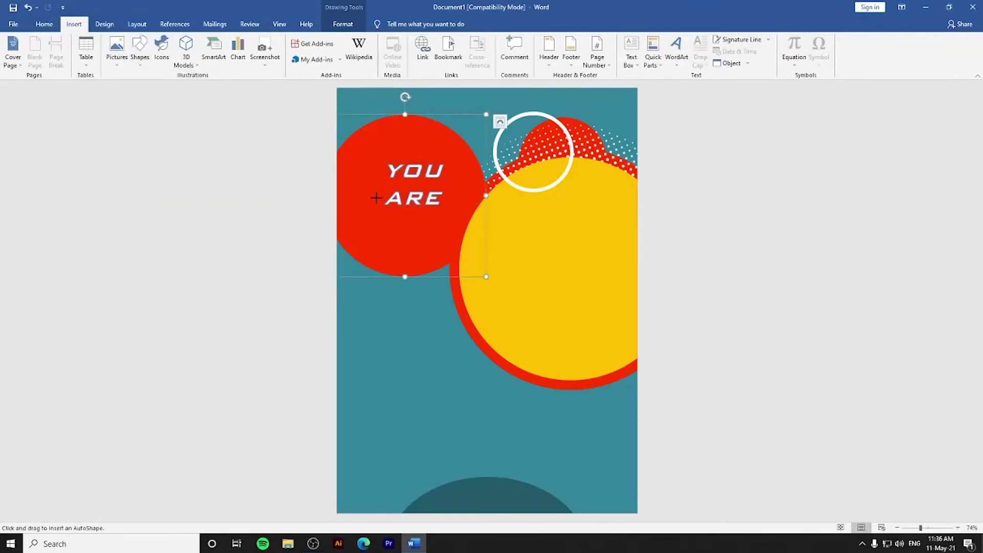
{"action": "left_click_drag", "start_coordinate": [386, 221], "coordinate": [490, 248]}
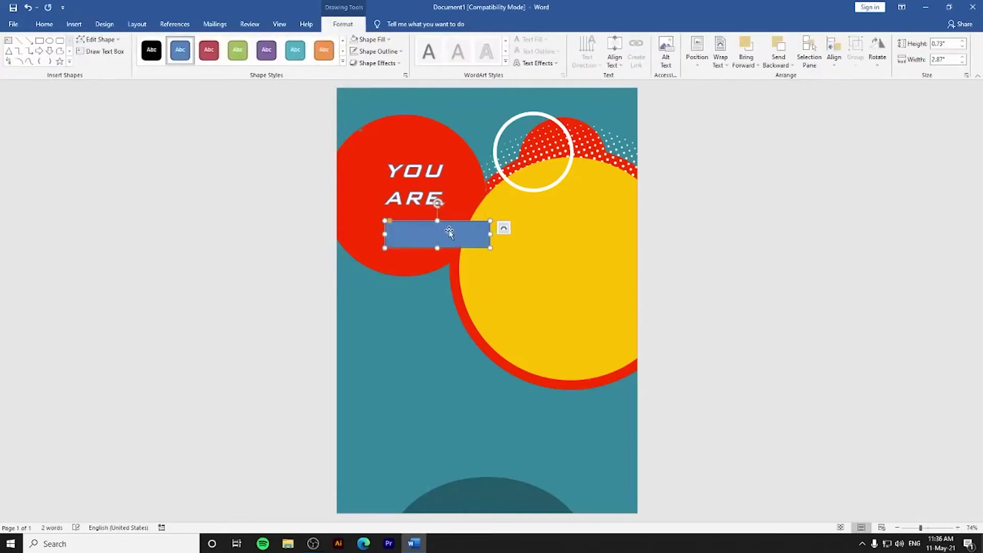
{"action": "left_click_drag", "start_coordinate": [399, 226], "coordinate": [399, 227]}
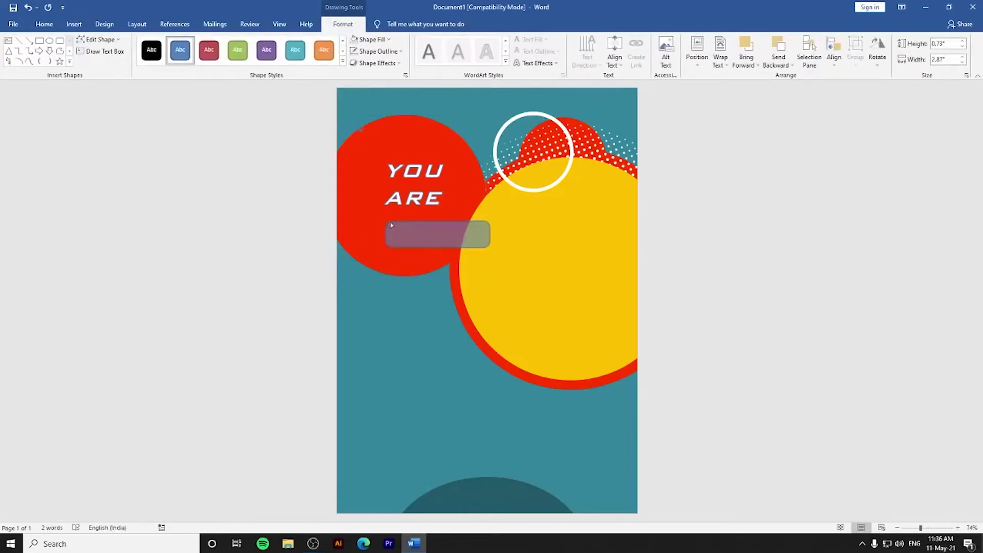
{"action": "left_click_drag", "start_coordinate": [396, 225], "coordinate": [397, 224]}
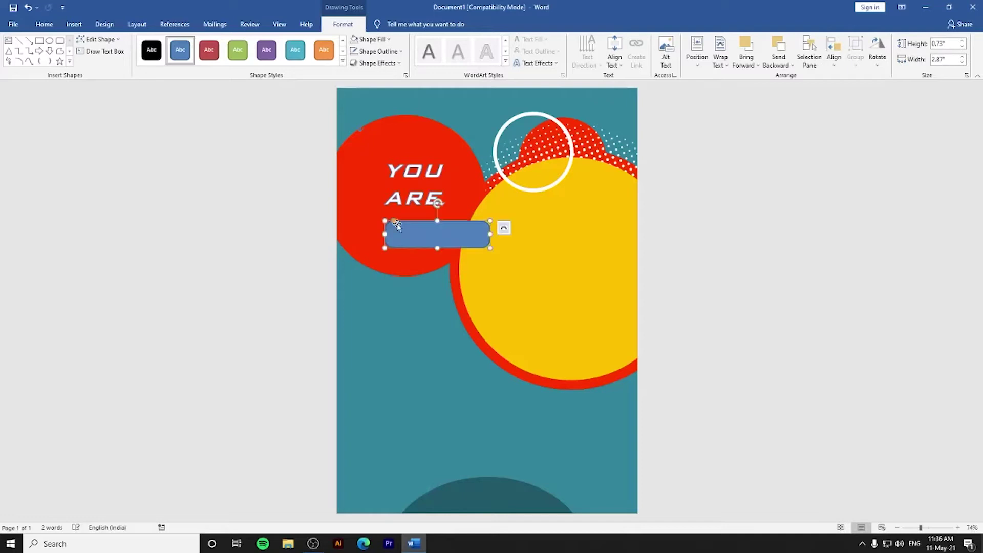
Fill the rounded rectangle with the recent red and remove its outline
{"action": "left_click", "coordinate": [370, 39]}
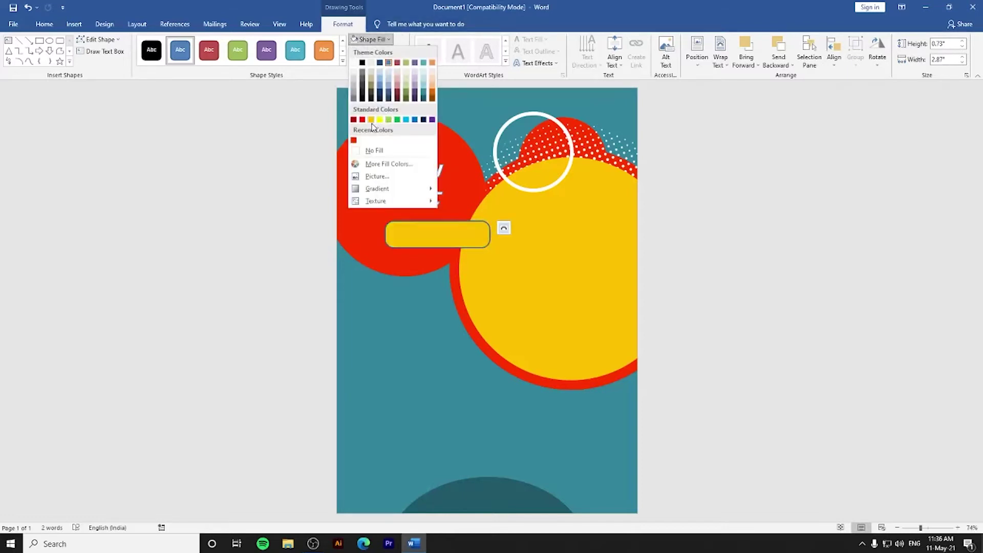
{"action": "left_click", "coordinate": [355, 142]}
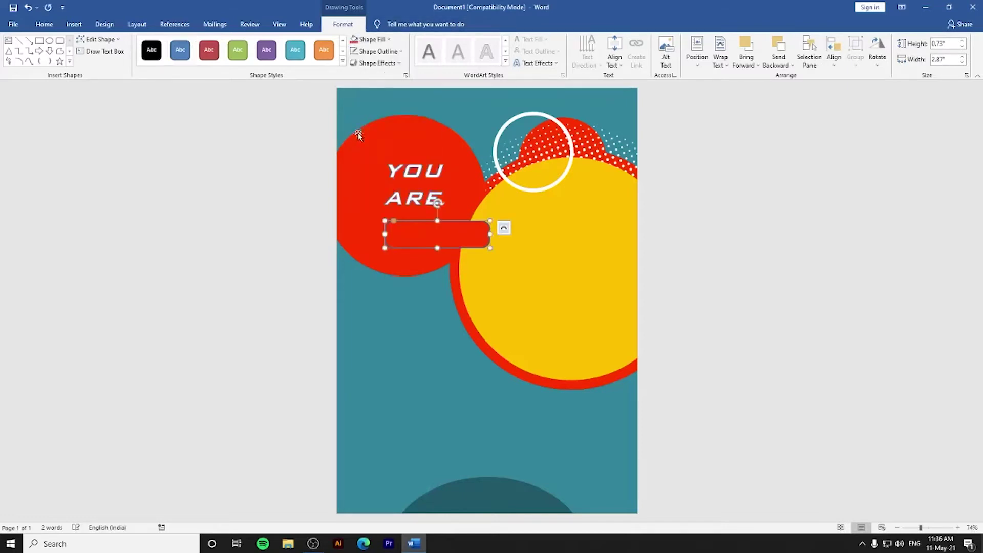
{"action": "left_click", "coordinate": [378, 51]}
{"action": "left_click", "coordinate": [370, 160]}
Add a text box about 2.32" by 0.35" on the red bar, with no fill and no outline, reading INVITED
{"action": "left_click", "coordinate": [100, 52]}
{"action": "left_click_drag", "start_coordinate": [390, 228], "coordinate": [474, 240]}
{"action": "left_click", "coordinate": [377, 40]}
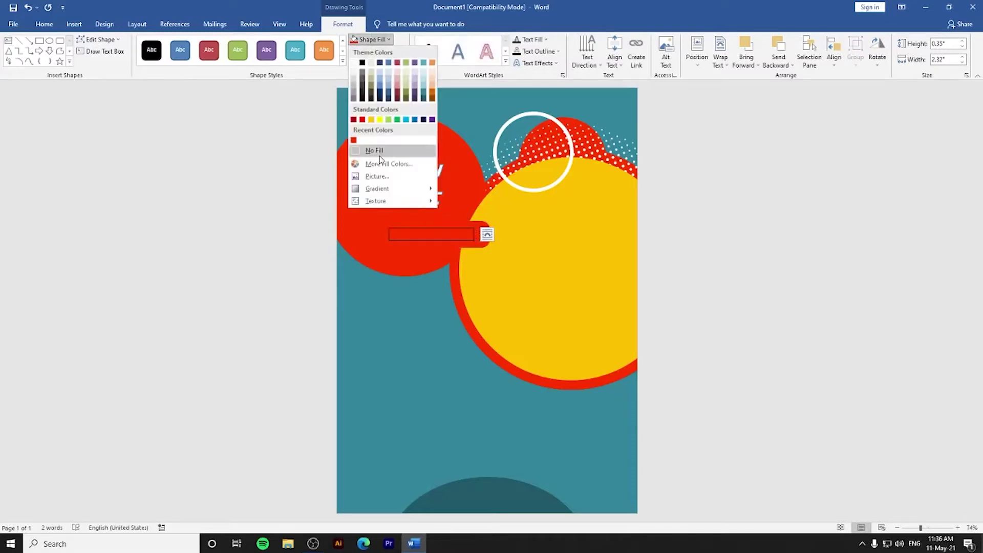
{"action": "left_click", "coordinate": [374, 148]}
{"action": "left_click", "coordinate": [378, 51]}
{"action": "left_click", "coordinate": [370, 160]}
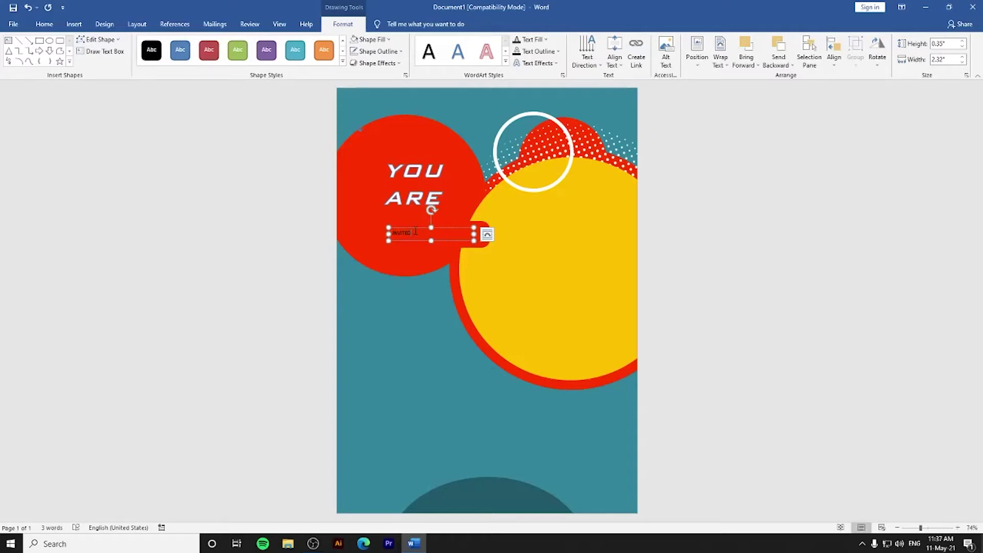
Enlarge the word INVITED to 28 pt
{"action": "left_click_drag", "start_coordinate": [386, 231], "coordinate": [413, 233]}
{"action": "left_click", "coordinate": [44, 24]}
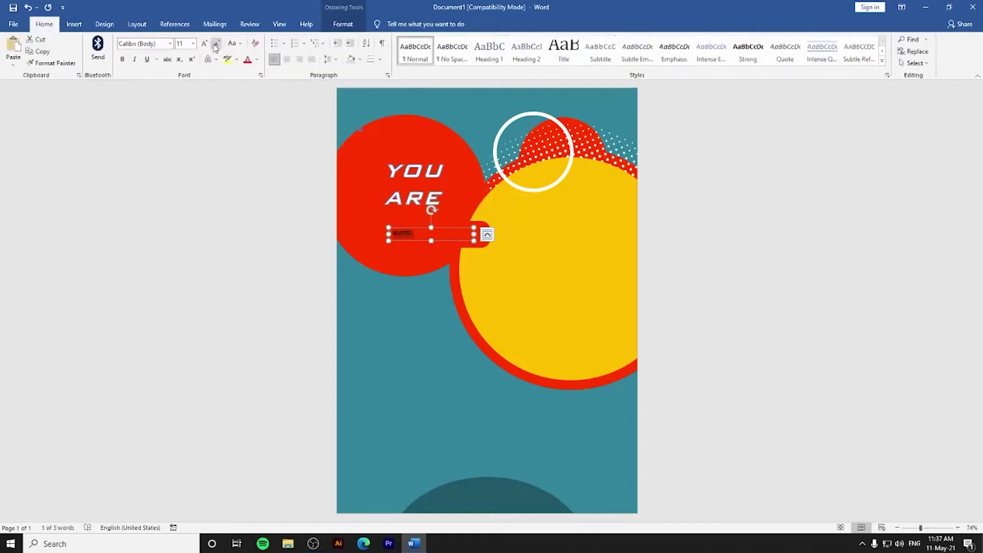
{"action": "left_click", "coordinate": [205, 44]}
{"action": "left_click", "coordinate": [205, 43]}
{"action": "left_click", "coordinate": [204, 44]}
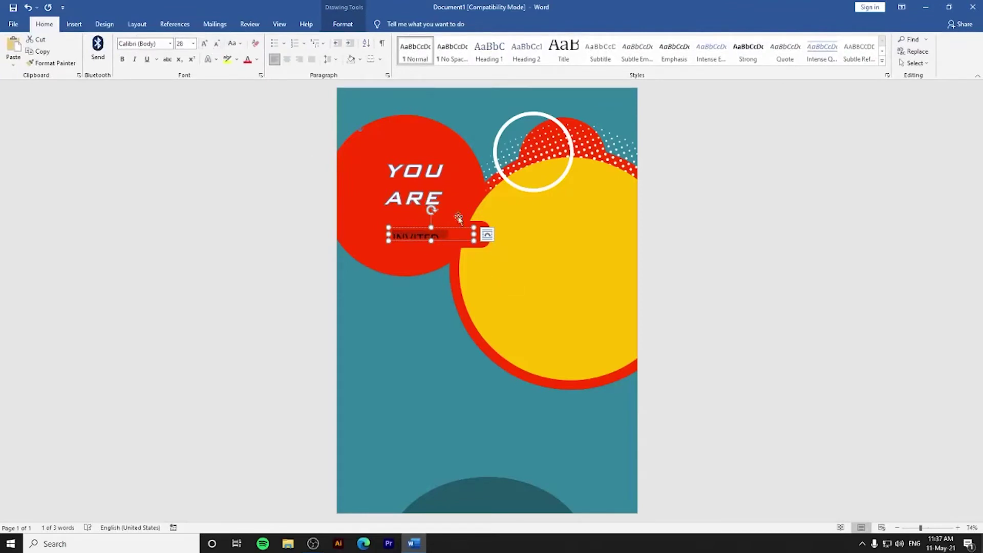
Enlarge the word INVITED to 48 pt and widen its text box so the whole word fits
{"action": "left_click", "coordinate": [419, 186]}
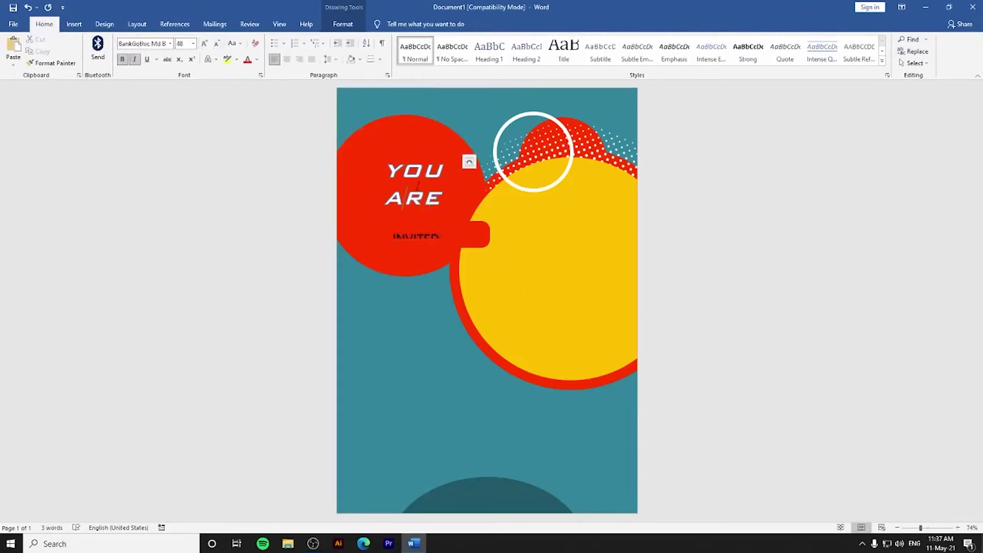
{"action": "double_click", "coordinate": [428, 232]}
{"action": "left_click", "coordinate": [204, 46]}
{"action": "left_click", "coordinate": [206, 47]}
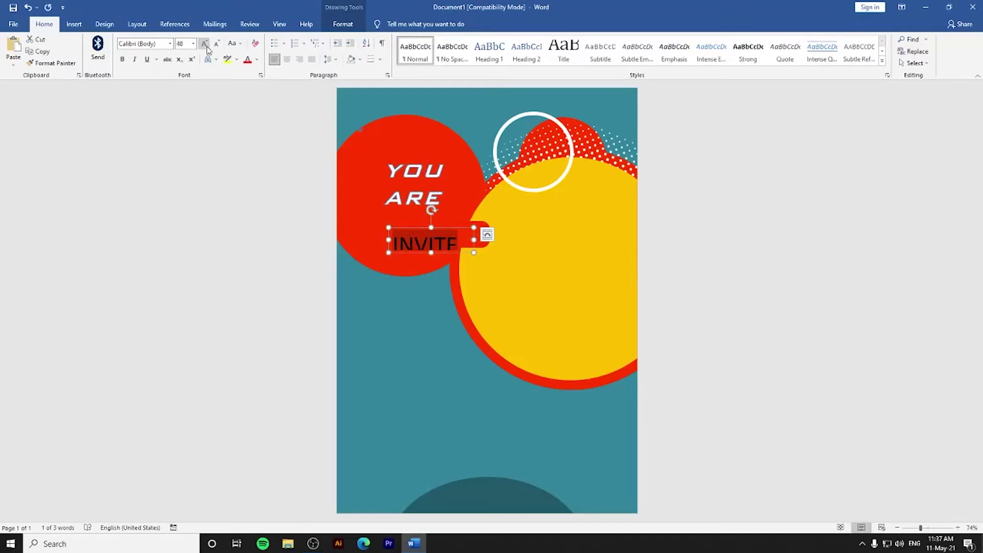
{"action": "left_click", "coordinate": [466, 246]}
{"action": "left_click_drag", "start_coordinate": [475, 252], "coordinate": [488, 255]}
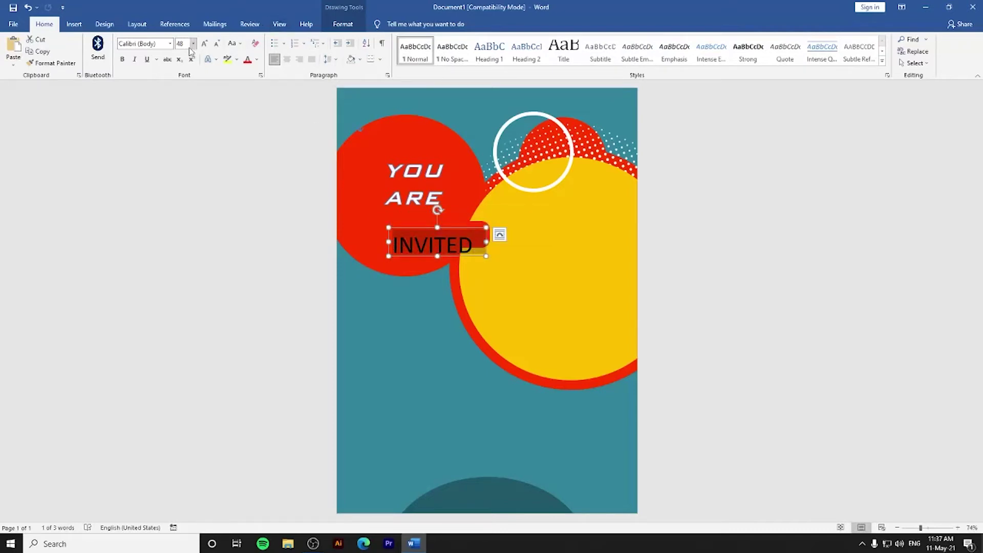
Set INVITED in BankGothic Md, widen its text box, and place it over the red bar
{"action": "left_click", "coordinate": [170, 44]}
{"action": "left_click", "coordinate": [189, 130]}
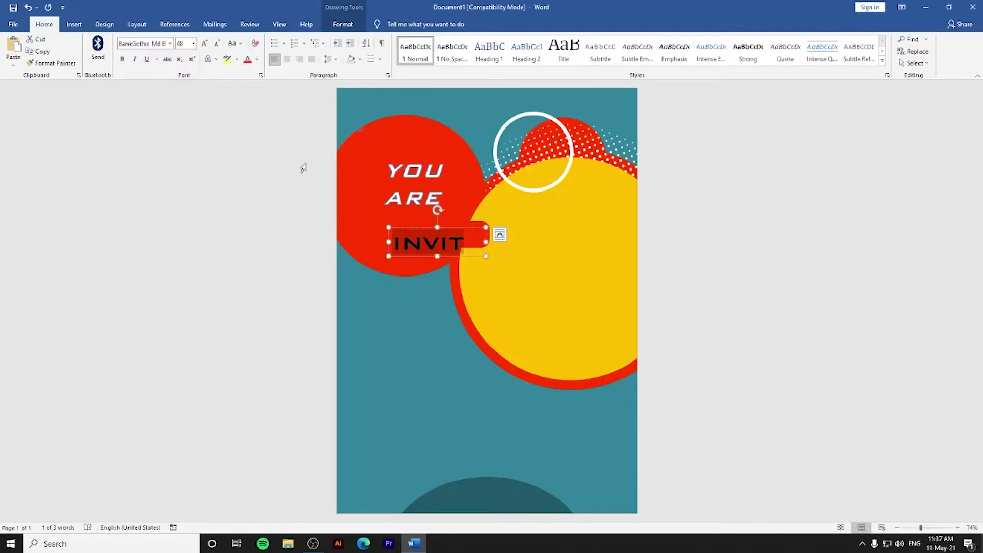
{"action": "left_click_drag", "start_coordinate": [389, 242], "coordinate": [354, 242]}
{"action": "left_click_drag", "start_coordinate": [447, 228], "coordinate": [461, 219]}
Color the word INVITED golden yellow and shift its text box slightly to center it on the red bar
{"action": "key", "text": "ctrl+a"}
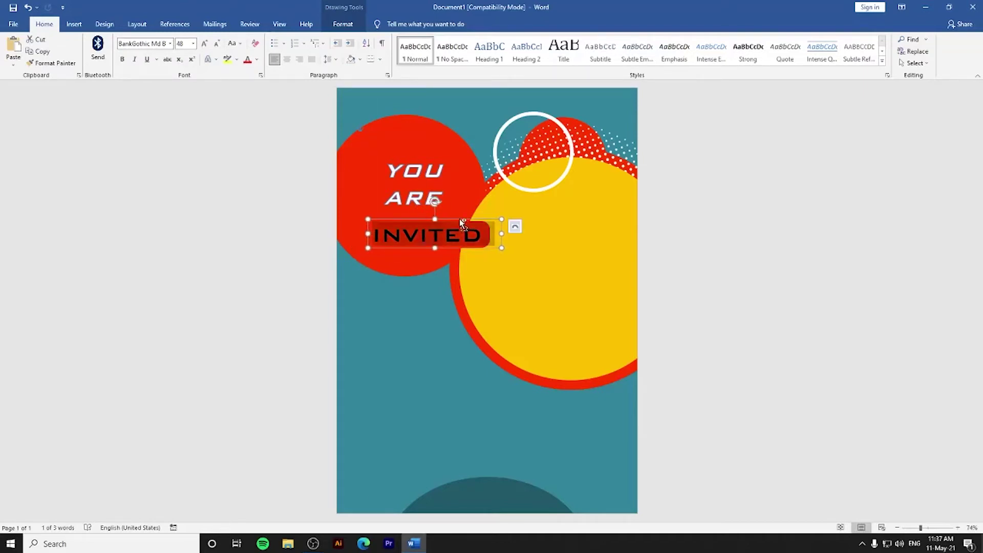
{"action": "left_click", "coordinate": [256, 60]}
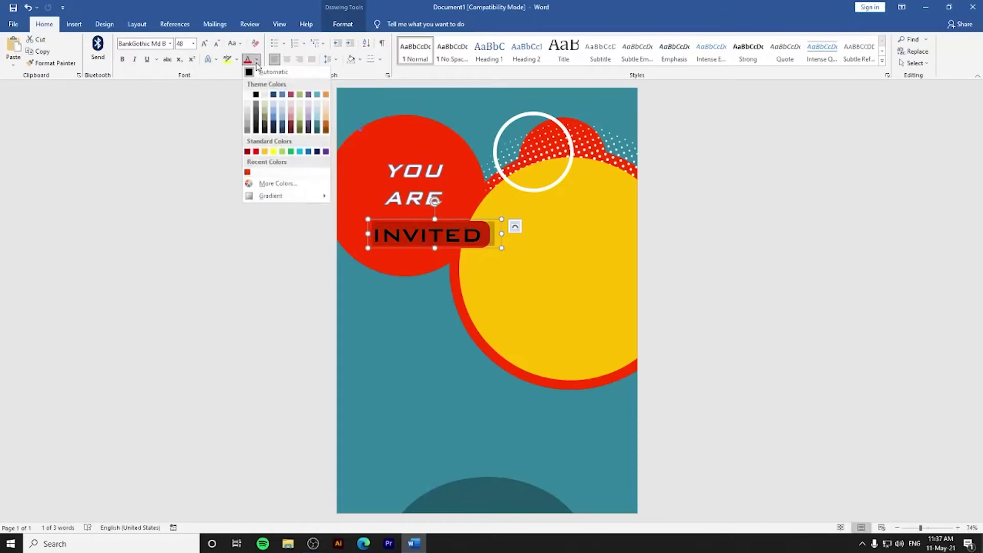
{"action": "left_click", "coordinate": [272, 151]}
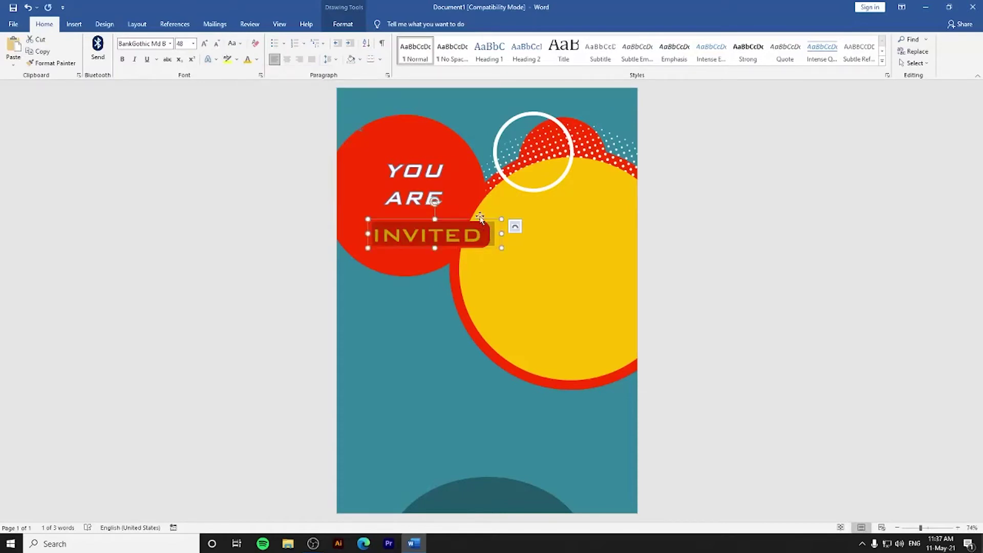
{"action": "left_click_drag", "start_coordinate": [480, 221], "coordinate": [469, 200]}
Italicize INVITED and move the YOU ARE text box down so it sits closely above it
{"action": "left_click", "coordinate": [425, 154]}
{"action": "left_click_drag", "start_coordinate": [425, 154], "coordinate": [421, 155]}
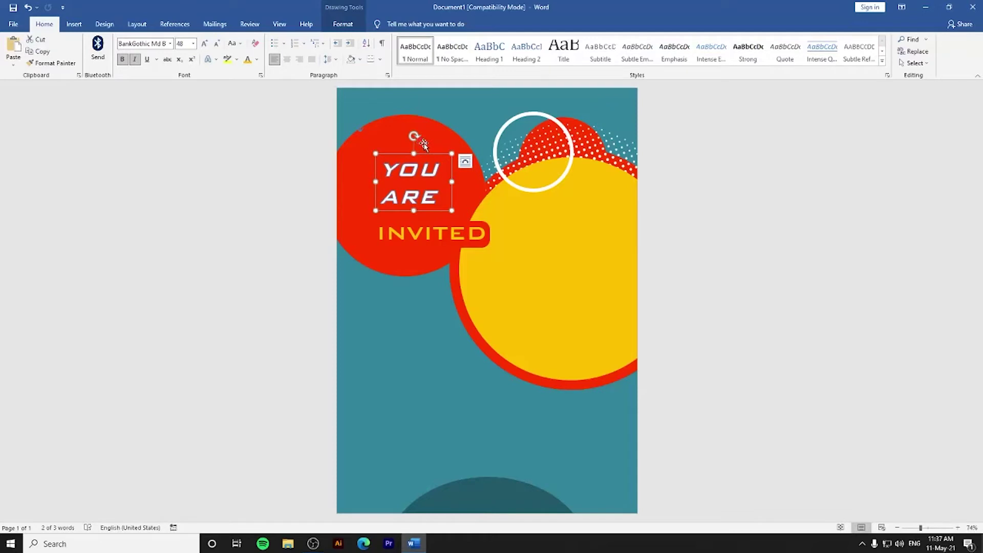
{"action": "left_click", "coordinate": [439, 224]}
{"action": "key", "text": "ctrl+a"}
{"action": "left_click", "coordinate": [135, 59]}
{"action": "left_click", "coordinate": [347, 271]}
{"action": "left_click", "coordinate": [428, 154]}
{"action": "left_click_drag", "start_coordinate": [428, 152], "coordinate": [429, 164]}
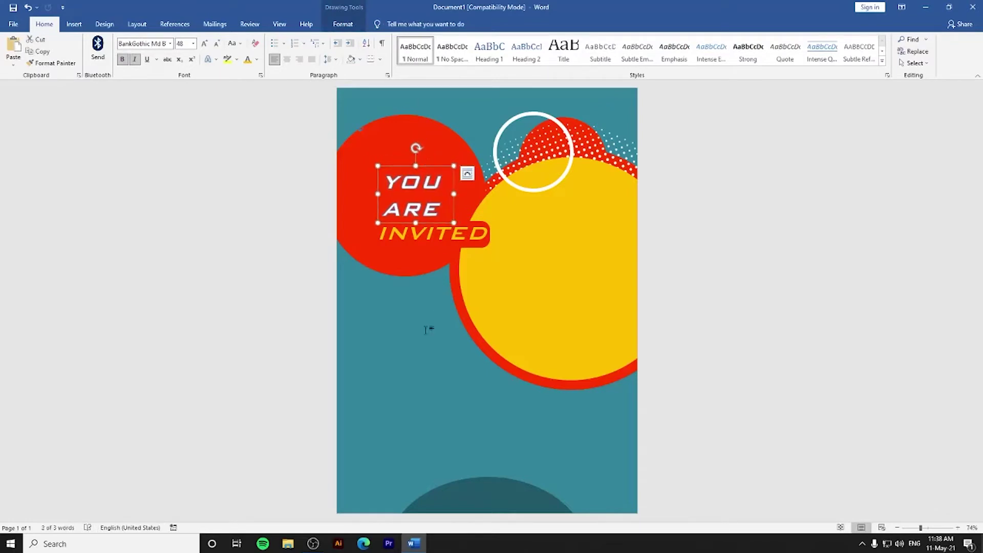
{"action": "left_click", "coordinate": [444, 254]}
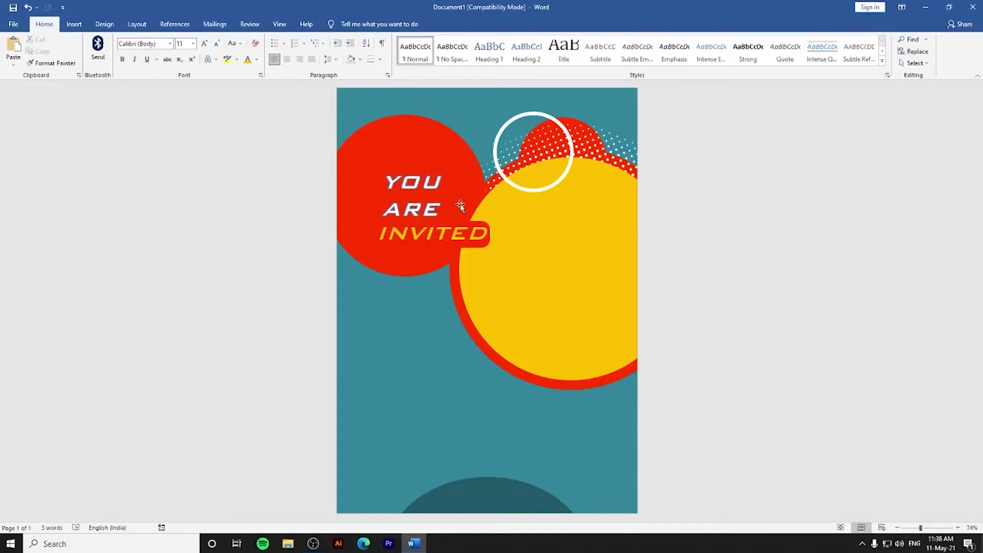
Insert the picture of the boy with raised arms from this device and set its wrapping to In Front of Text
{"action": "left_click", "coordinate": [73, 24]}
{"action": "left_click", "coordinate": [113, 48]}
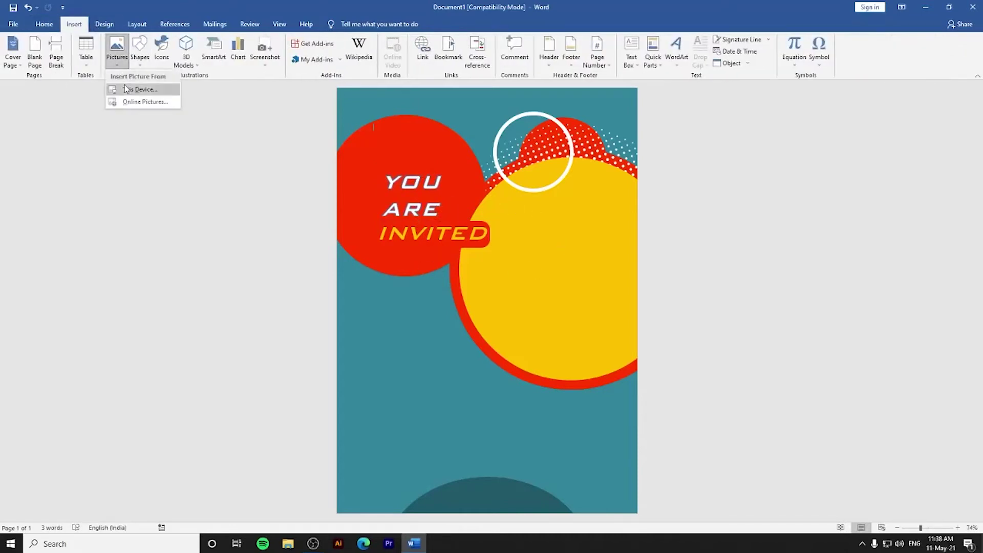
{"action": "left_click", "coordinate": [138, 90]}
{"action": "left_click", "coordinate": [118, 82]}
{"action": "left_click", "coordinate": [400, 259]}
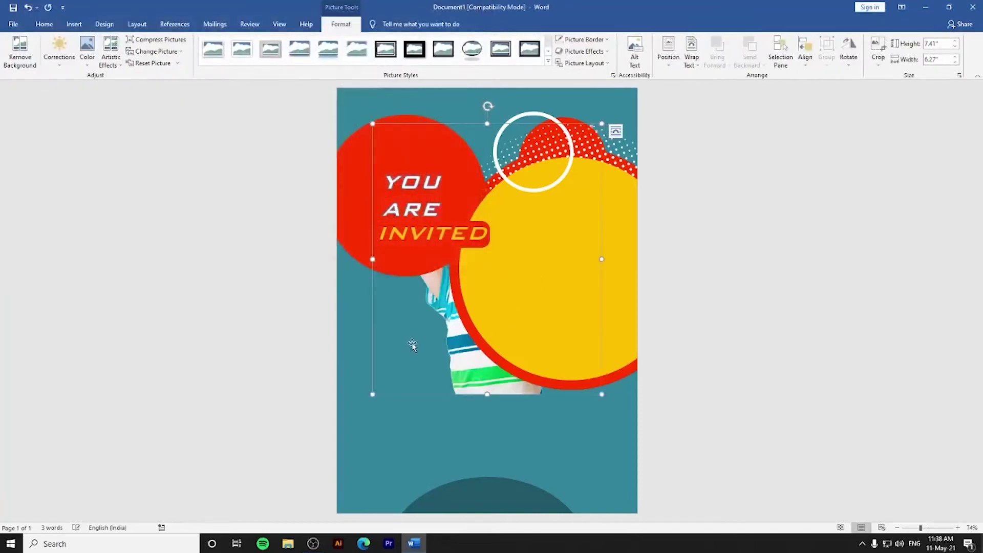
{"action": "left_click", "coordinate": [691, 56]}
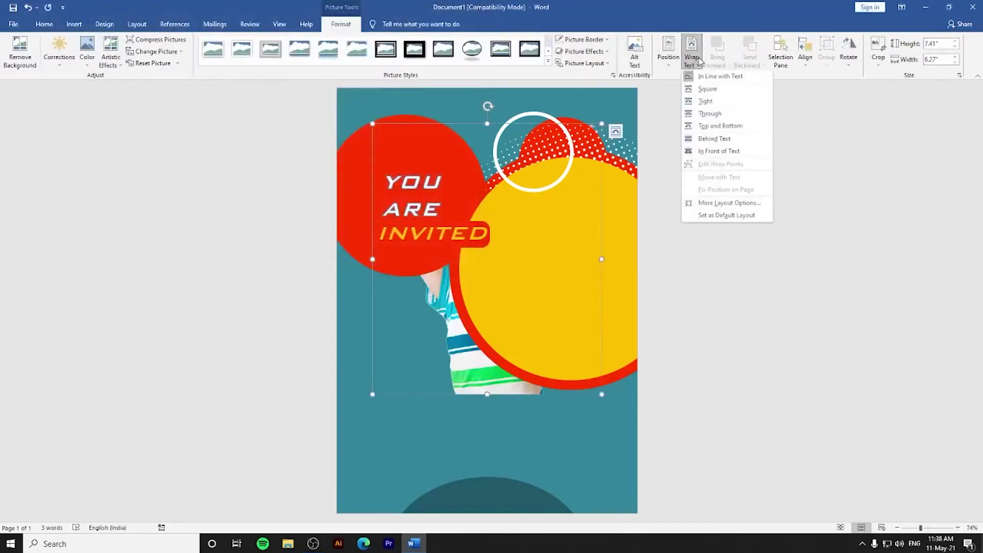
{"action": "left_click", "coordinate": [712, 152]}
{"action": "left_click_drag", "start_coordinate": [445, 312], "coordinate": [456, 312]}
Crop the boy picture to an oval shape and shift it lower on the page
{"action": "left_click", "coordinate": [878, 59]}
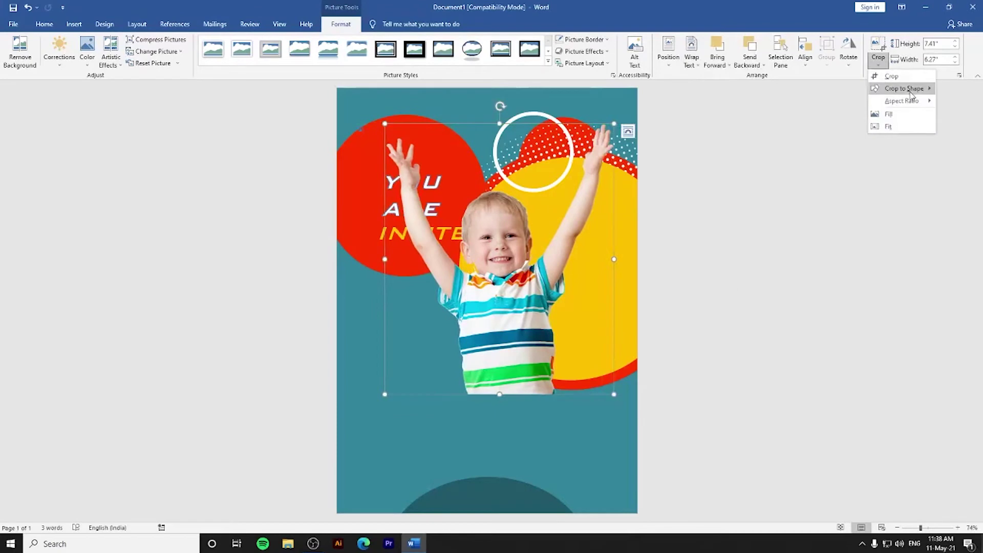
{"action": "mouse_move", "coordinate": [904, 89]}
{"action": "left_click", "coordinate": [740, 122]}
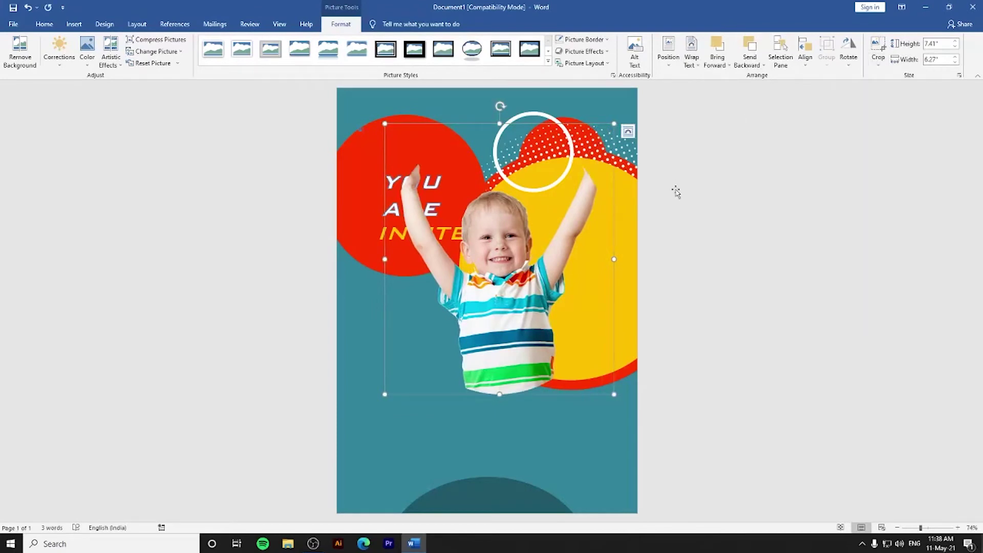
{"action": "left_click_drag", "start_coordinate": [502, 302], "coordinate": [543, 294]}
{"action": "left_click_drag", "start_coordinate": [522, 212], "coordinate": [459, 241]}
Enlarge the oval crop area to about 8.23" by 7.61" and reposition the boy so his raised hands are inside
{"action": "left_click", "coordinate": [878, 47]}
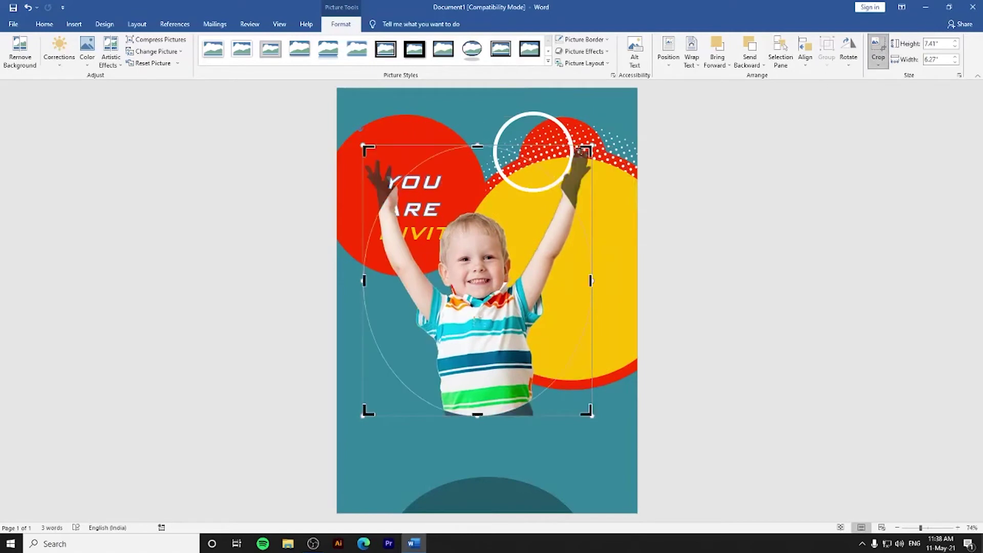
{"action": "left_click_drag", "start_coordinate": [589, 151], "coordinate": [641, 115]}
{"action": "left_click_drag", "start_coordinate": [478, 258], "coordinate": [493, 282]}
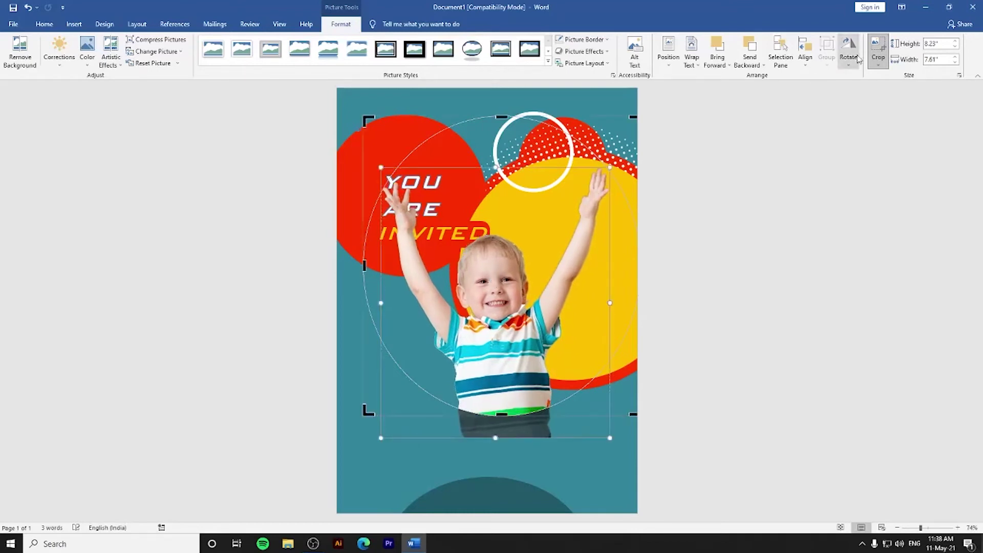
{"action": "left_click", "coordinate": [879, 47]}
Shrink the cropped boy picture and fit it inside the large yellow circle, along the circle's lower edge
{"action": "left_click_drag", "start_coordinate": [361, 115], "coordinate": [417, 174]}
{"action": "left_click_drag", "start_coordinate": [507, 370], "coordinate": [554, 326]}
{"action": "left_click_drag", "start_coordinate": [475, 154], "coordinate": [479, 160]}
{"action": "left_click_drag", "start_coordinate": [568, 317], "coordinate": [557, 321]}
{"action": "left_click", "coordinate": [588, 415]}
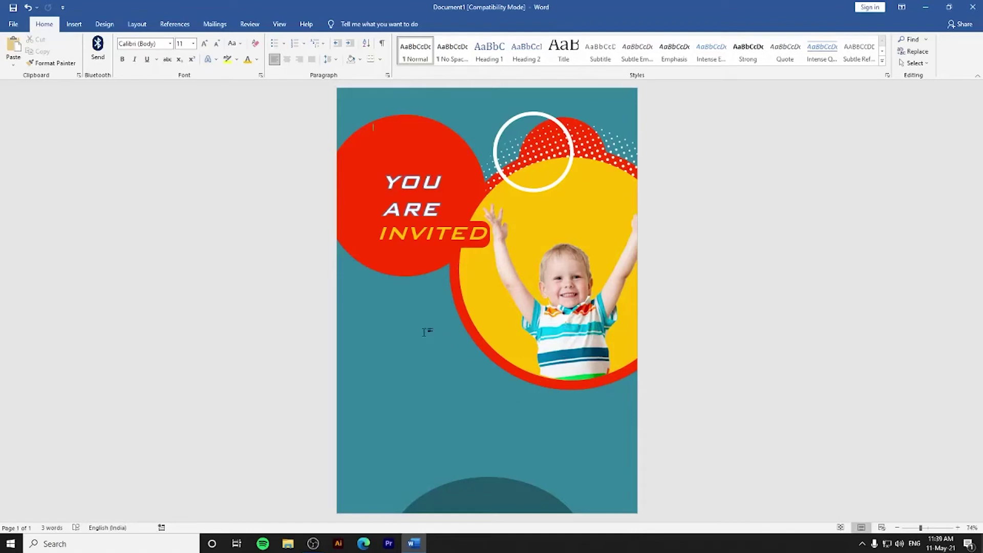
Copy the INVITED text box to below the circles and replace its text with the child's possessive first name in capitals
{"action": "left_click", "coordinate": [414, 185]}
{"action": "left_click", "coordinate": [455, 229]}
{"action": "left_click_drag", "start_coordinate": [488, 217], "coordinate": [504, 388]}
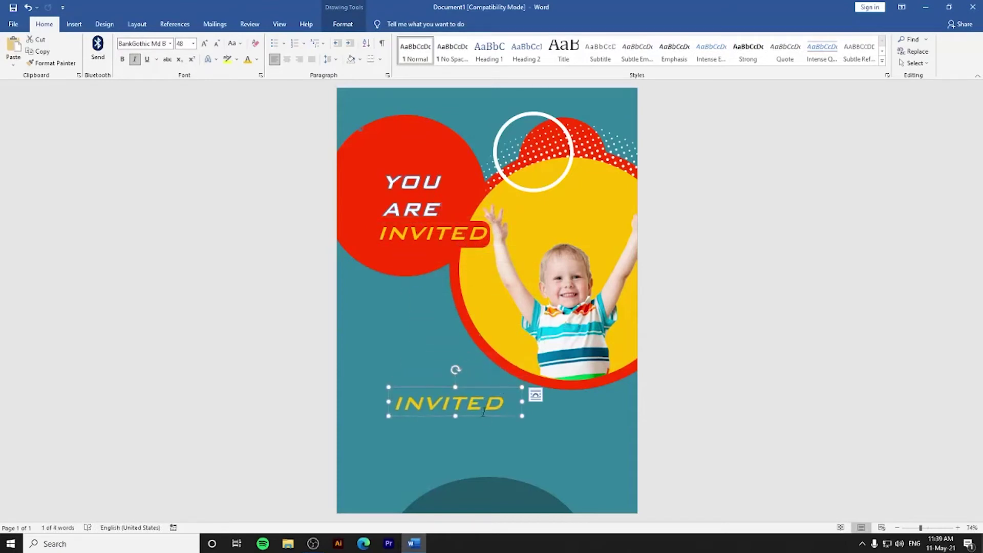
{"action": "double_click", "coordinate": [505, 407]}
{"action": "type", "text": "SA"}
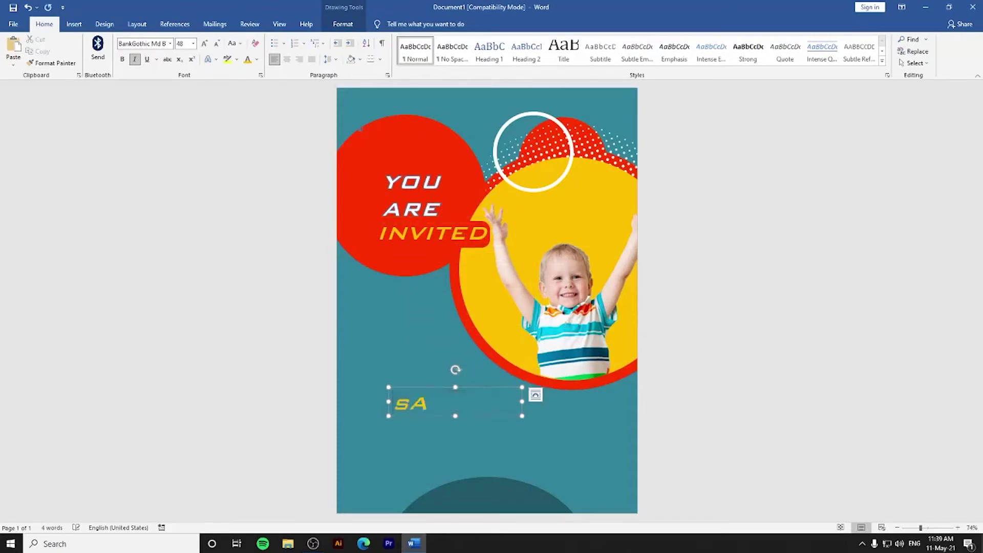
{"action": "key", "text": "Caps_Lock"}
{"action": "type", "text": "S"}
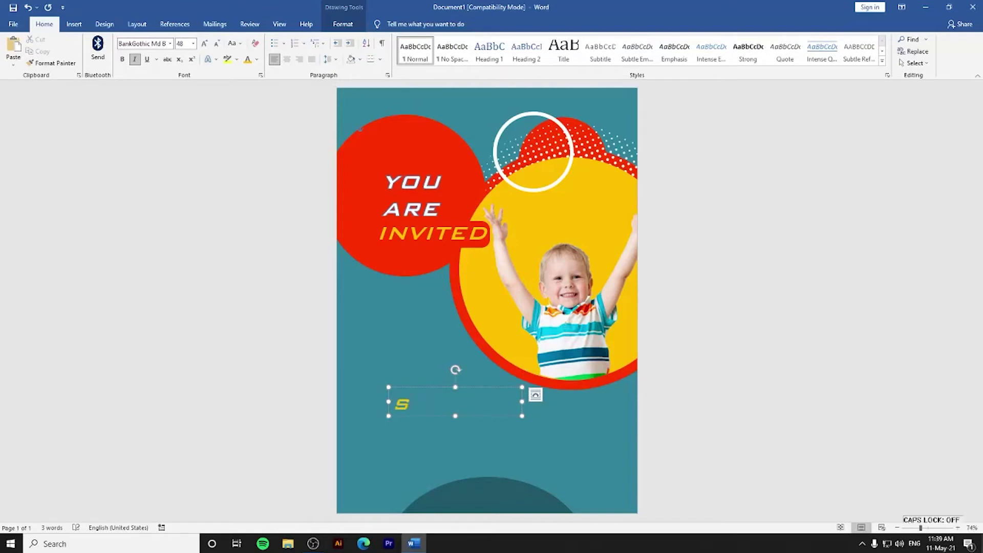
{"action": "key", "text": "BackSpace"}
{"action": "key", "text": "Caps_Lock"}
{"action": "type", "text": "SAM"}
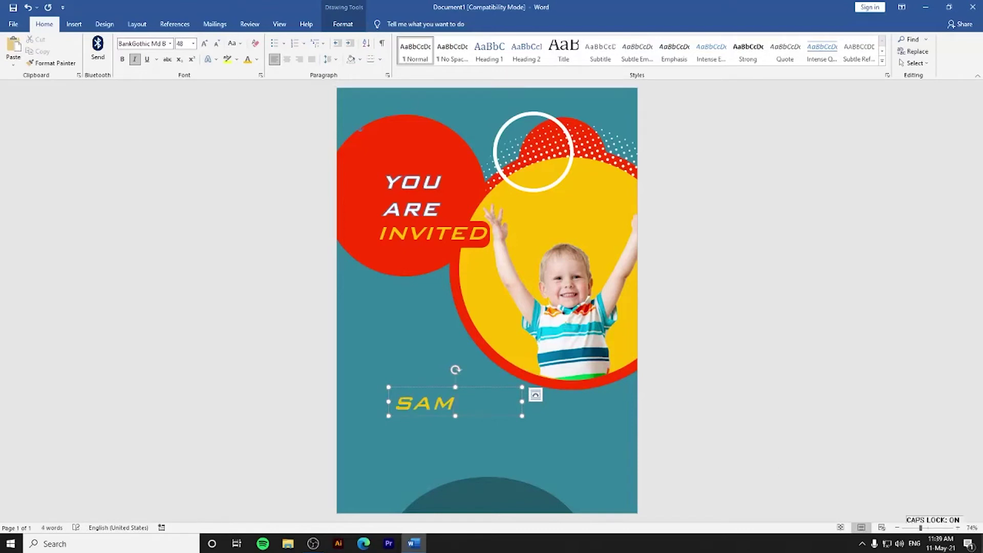
{"action": "type", "text": "'S"}
Set the child's name in the ChocolateBoxDec font and color it white
{"action": "key", "text": "ctrl+a"}
{"action": "left_click", "coordinate": [74, 24]}
{"action": "left_click", "coordinate": [44, 25]}
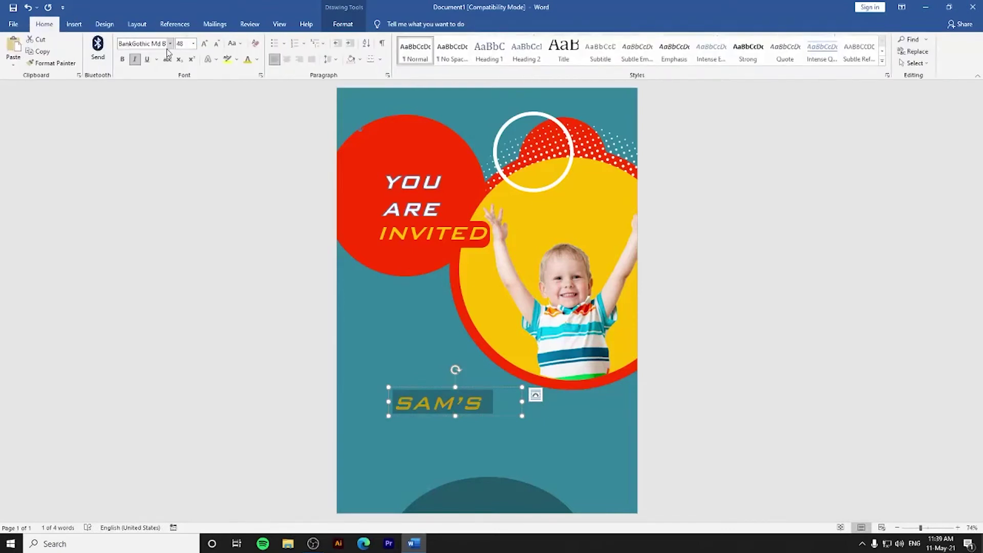
{"action": "left_click", "coordinate": [170, 44]}
{"action": "left_click", "coordinate": [166, 151]}
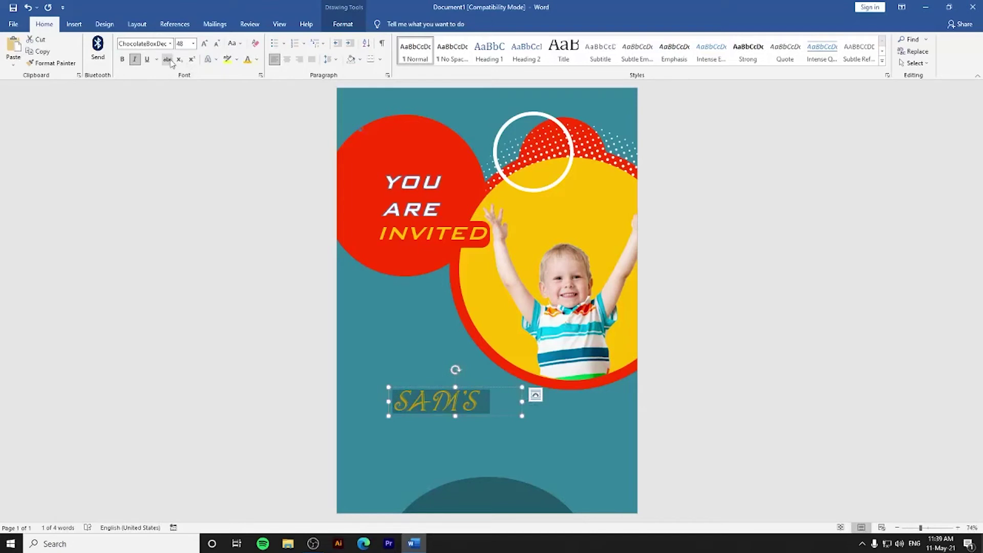
{"action": "left_click", "coordinate": [256, 59]}
{"action": "left_click", "coordinate": [248, 94]}
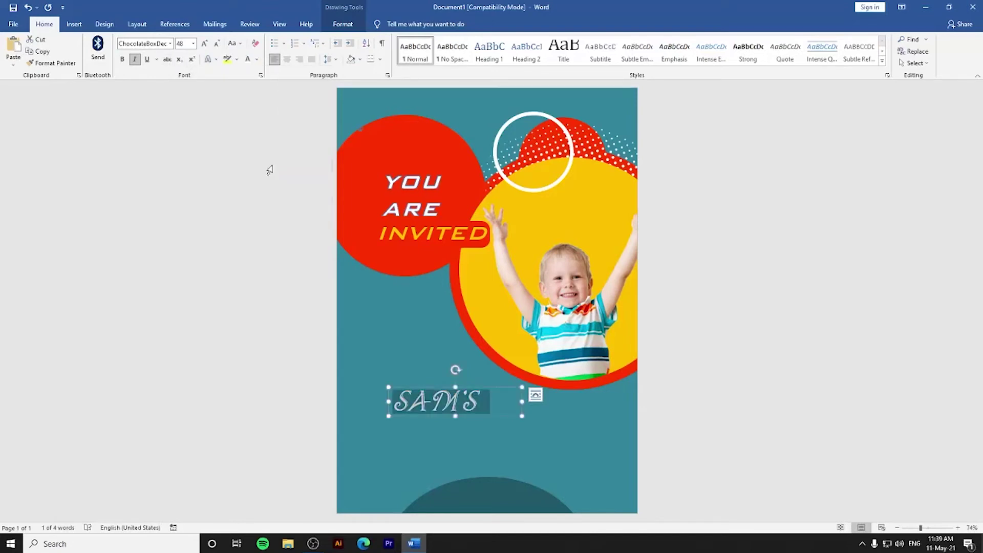
Set the child's name to 65 pt and enlarge its text box to fit
{"action": "left_click", "coordinate": [205, 43]}
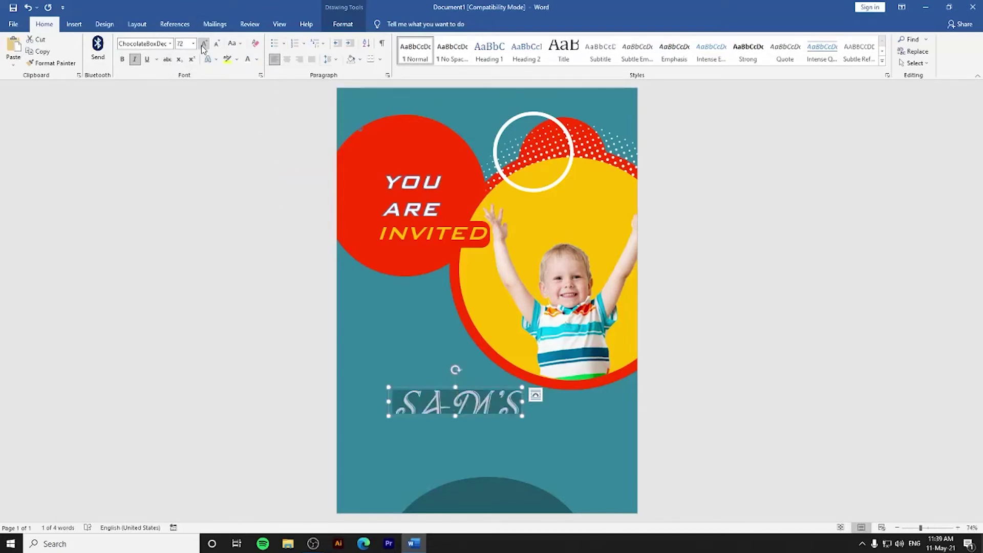
{"action": "left_click_drag", "start_coordinate": [527, 417], "coordinate": [529, 424]}
{"action": "left_click", "coordinate": [184, 43]}
{"action": "type", "text": "65"}
{"action": "key", "text": "Return"}
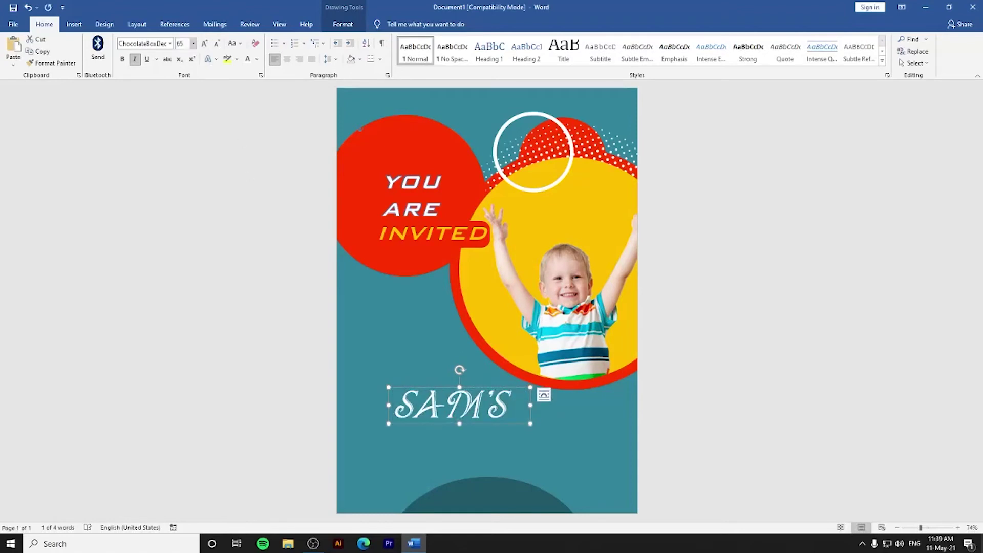
Duplicate the child's name text box directly below it, change the copy to BIRTHDAY, and widen its box to fit
{"action": "mouse_move", "coordinate": [494, 386]}
{"action": "left_mouse_down"}
{"action": "mouse_move", "coordinate": [465, 355]}
{"action": "mouse_move", "coordinate": [504, 396]}
{"action": "mouse_move", "coordinate": [488, 401]}
{"action": "left_mouse_up"}
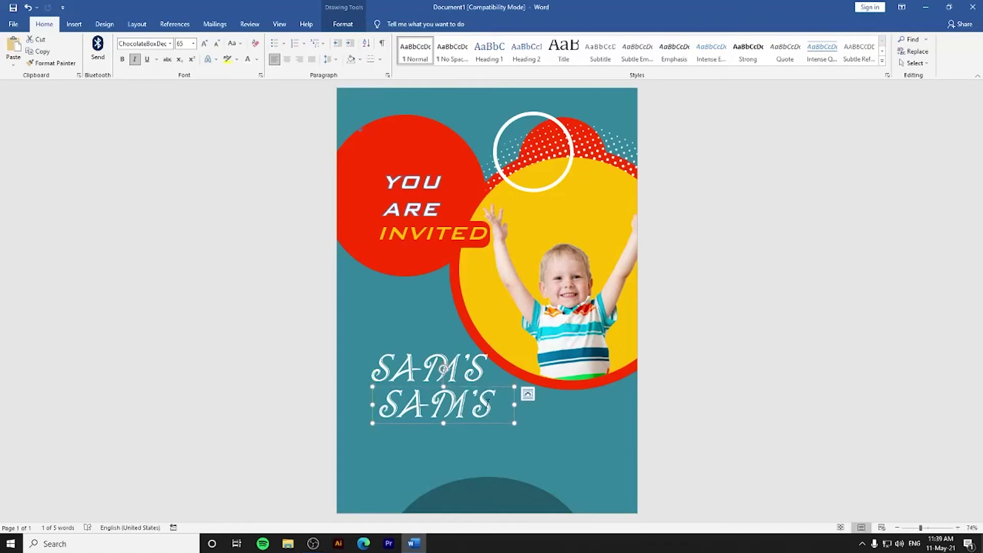
{"action": "double_click", "coordinate": [487, 402]}
{"action": "key", "text": "Delete"}
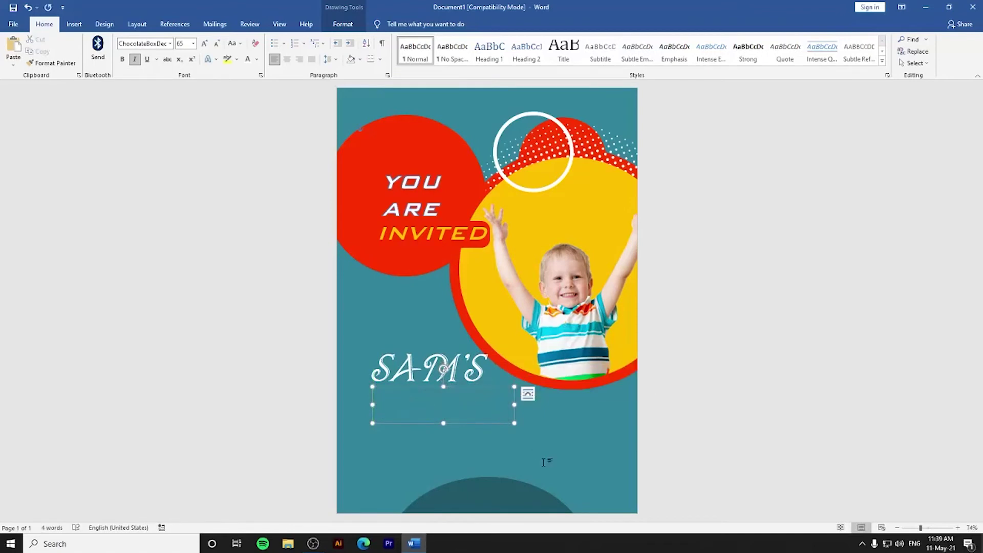
{"action": "type", "text": "BIRT"}
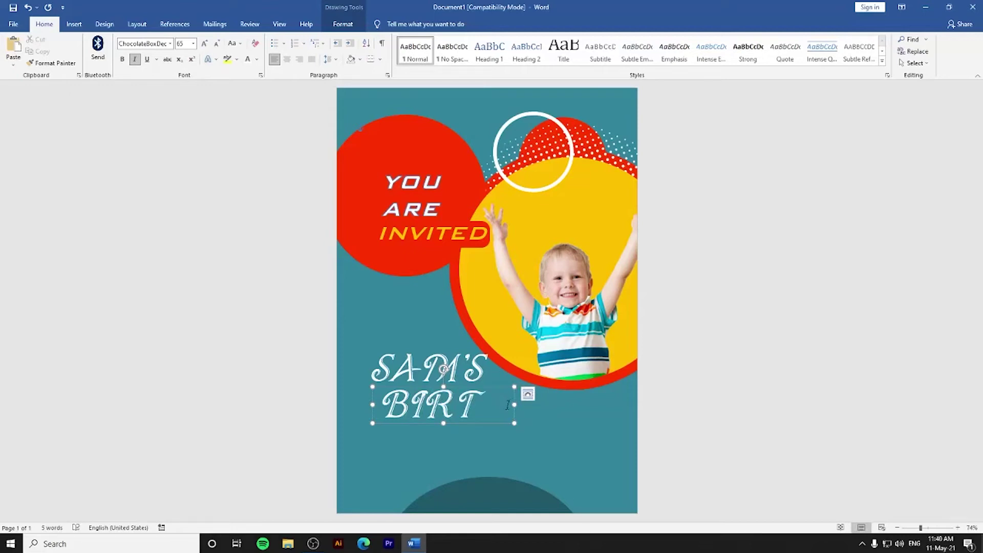
{"action": "type", "text": "HDAY"}
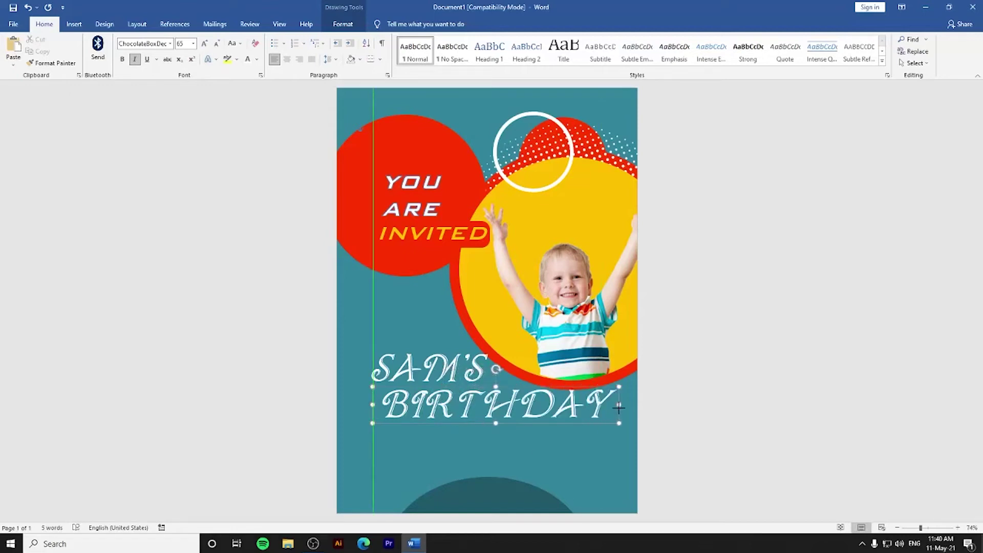
Color BIRTHDAY golden yellow and nudge its text box up slightly
{"action": "double_click", "coordinate": [392, 419]}
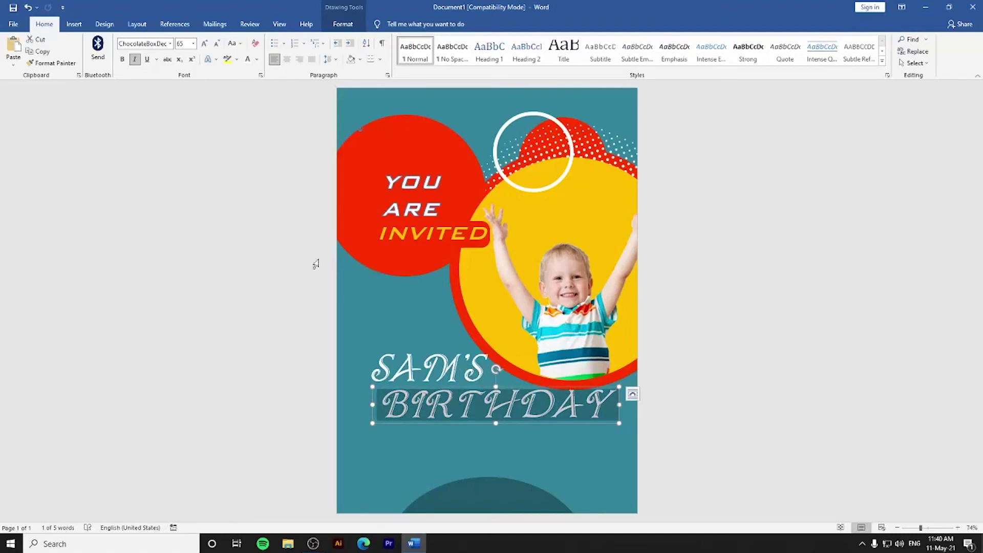
{"action": "left_click", "coordinate": [257, 59]}
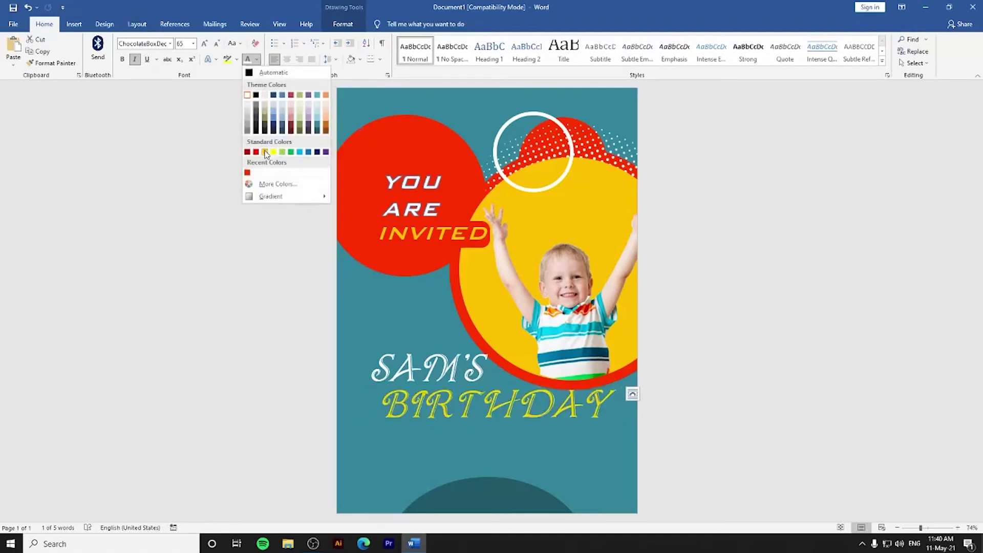
{"action": "left_click", "coordinate": [265, 153]}
{"action": "left_click_drag", "start_coordinate": [553, 392], "coordinate": [547, 385]}
Move the child's name slightly up and left, and shift BIRTHDAY left to line up beneath it
{"action": "left_click", "coordinate": [458, 350]}
{"action": "left_click_drag", "start_coordinate": [459, 349], "coordinate": [447, 345]}
{"action": "left_click", "coordinate": [518, 380]}
{"action": "left_click_drag", "start_coordinate": [519, 380], "coordinate": [511, 379]}
{"action": "left_click", "coordinate": [518, 417]}
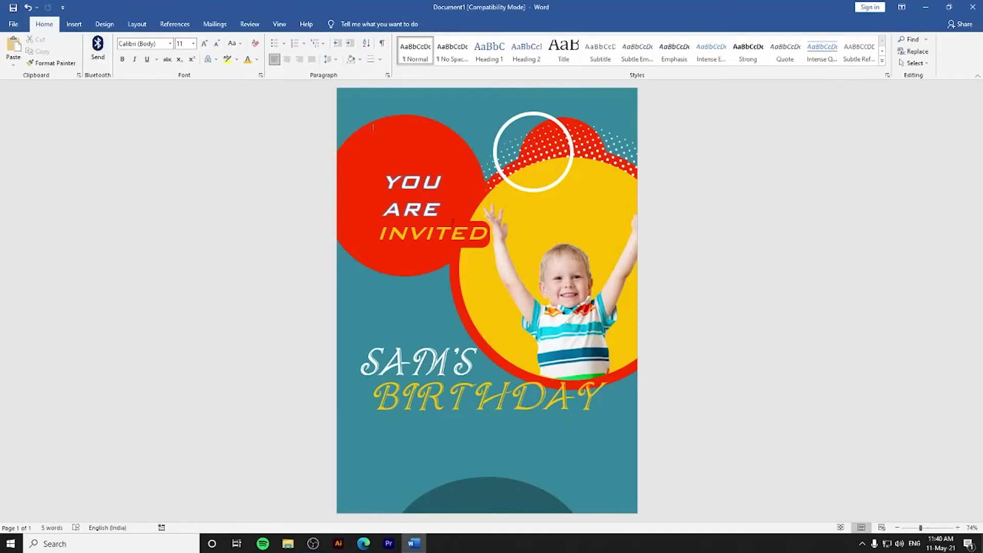
{"action": "left_click", "coordinate": [461, 344]}
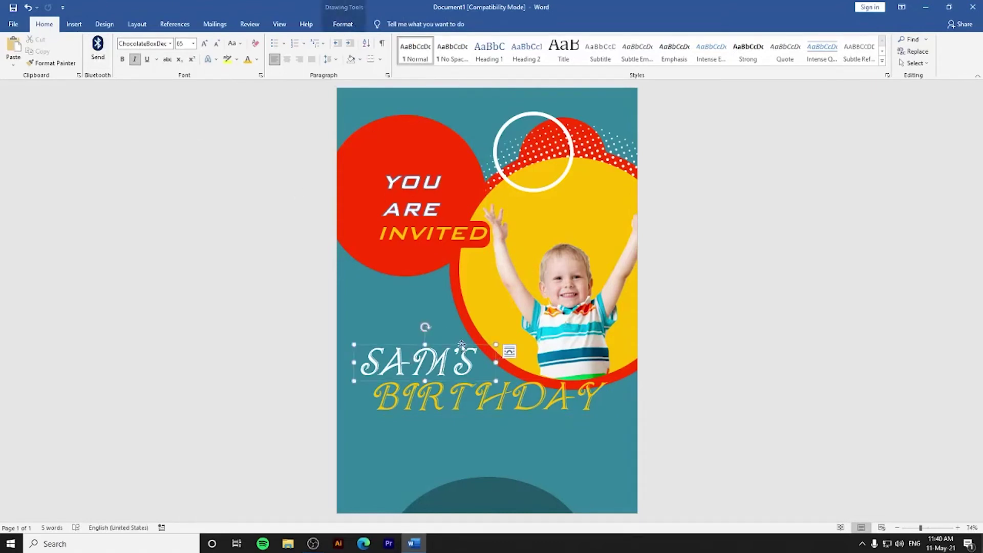
Draw a text box about 3.06" wide and 1.21" high below BIRTHDAY, remove its fill and outline, and enlarge and position it under the title
{"action": "left_click", "coordinate": [398, 210]}
{"action": "left_click", "coordinate": [74, 25]}
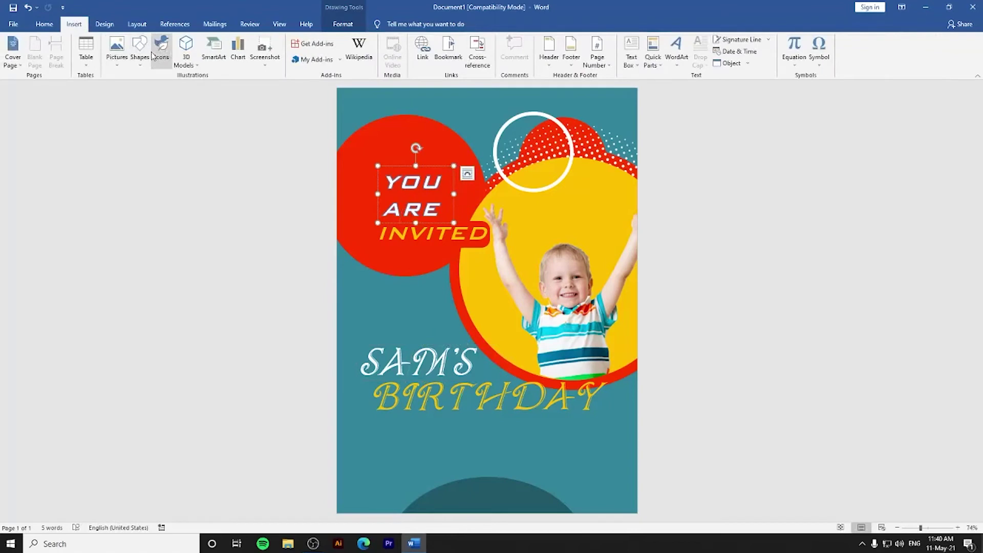
{"action": "left_click", "coordinate": [139, 49]}
{"action": "left_click", "coordinate": [135, 88]}
{"action": "left_click_drag", "start_coordinate": [387, 422], "coordinate": [500, 466]}
{"action": "left_click", "coordinate": [370, 40]}
{"action": "left_click", "coordinate": [374, 144]}
{"action": "left_click", "coordinate": [378, 51]}
{"action": "left_click", "coordinate": [380, 162]}
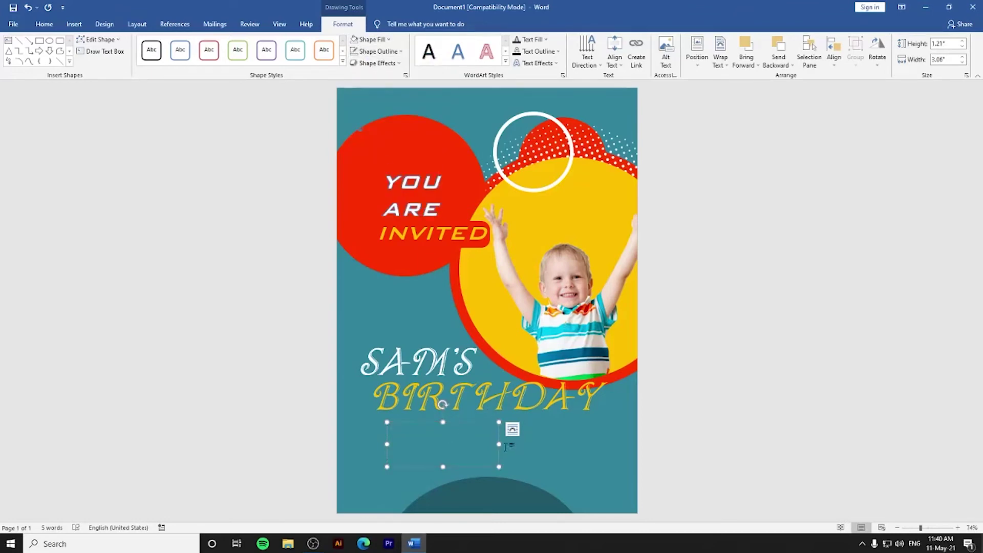
{"action": "left_click_drag", "start_coordinate": [498, 443], "coordinate": [513, 443]}
{"action": "left_click_drag", "start_coordinate": [450, 466], "coordinate": [457, 421]}
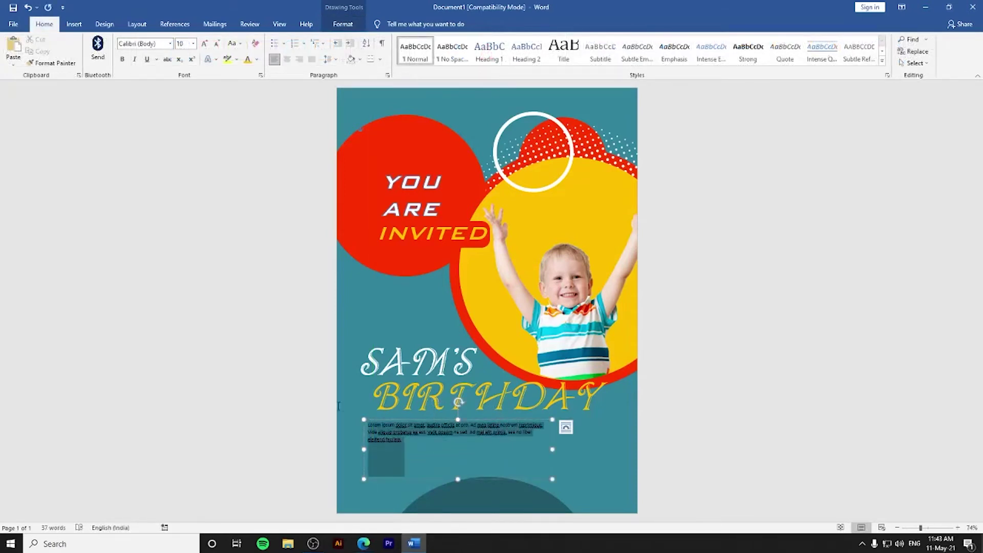
Set the Lorem ipsum paragraph to 14 pt, right-aligned and white, and narrow its text box slightly
{"action": "left_click", "coordinate": [204, 44]}
{"action": "left_click", "coordinate": [204, 44]}
{"action": "left_click", "coordinate": [204, 44]}
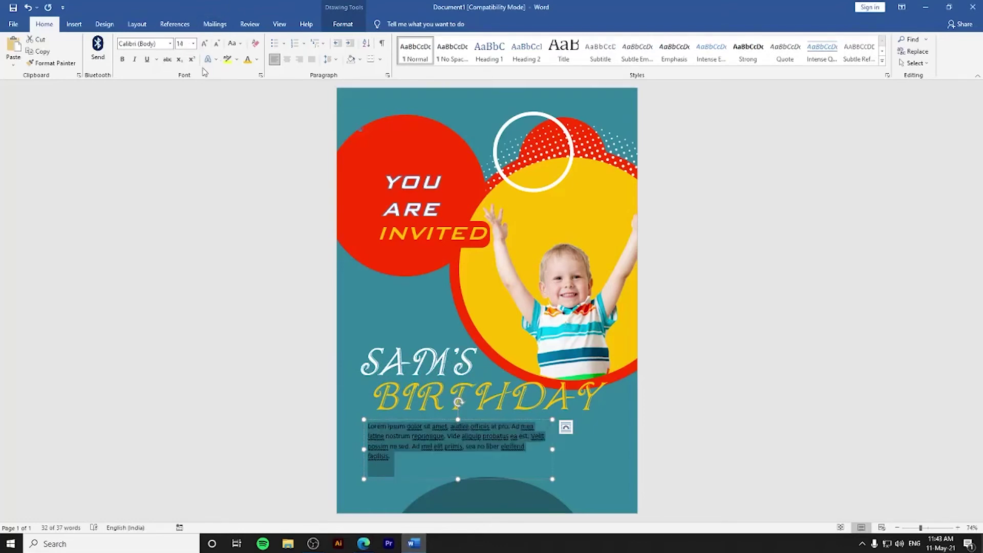
{"action": "left_click", "coordinate": [299, 59]}
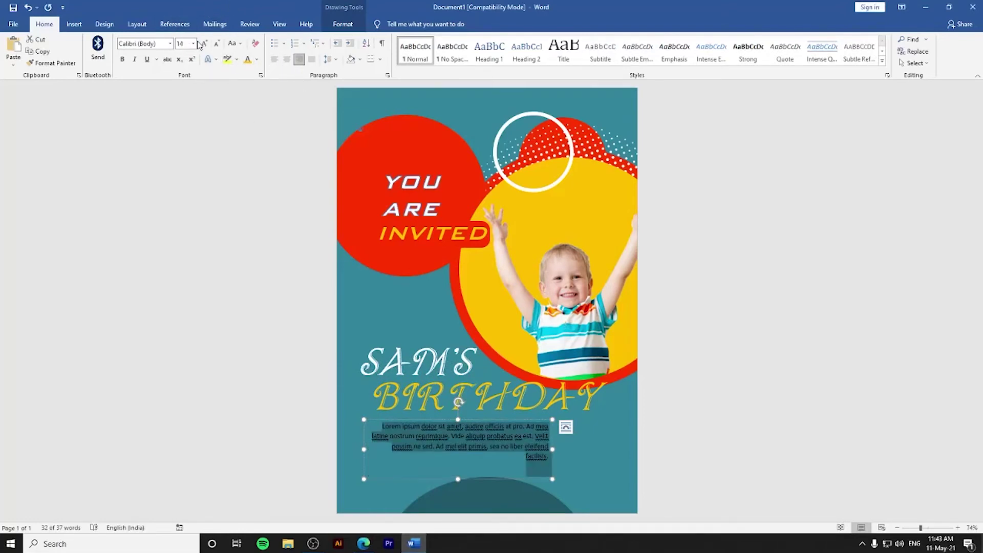
{"action": "left_click", "coordinate": [257, 60]}
{"action": "left_click", "coordinate": [247, 96]}
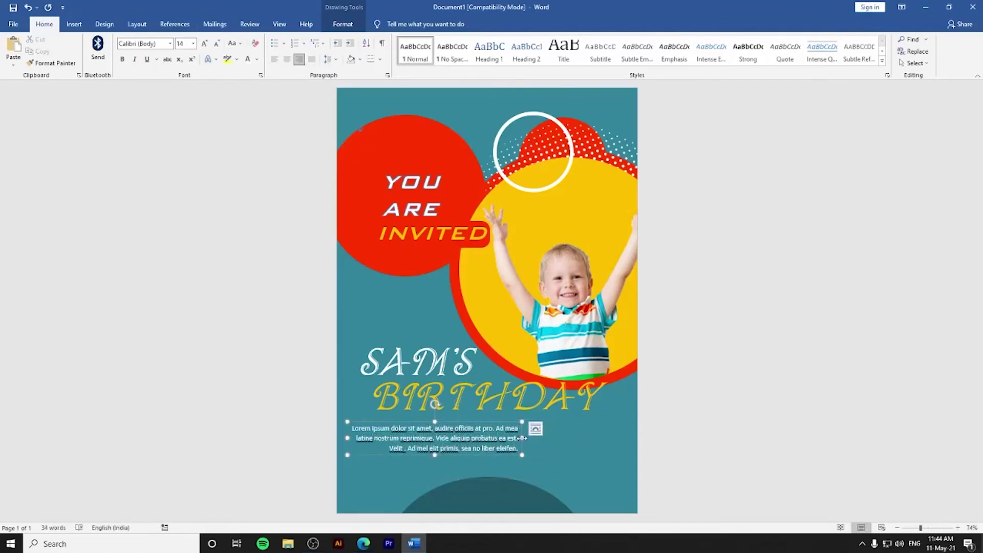
{"action": "mouse_move", "coordinate": [522, 439]}
{"action": "left_mouse_down"}
{"action": "mouse_move", "coordinate": [494, 438]}
{"action": "mouse_move", "coordinate": [503, 438]}
{"action": "left_mouse_up"}
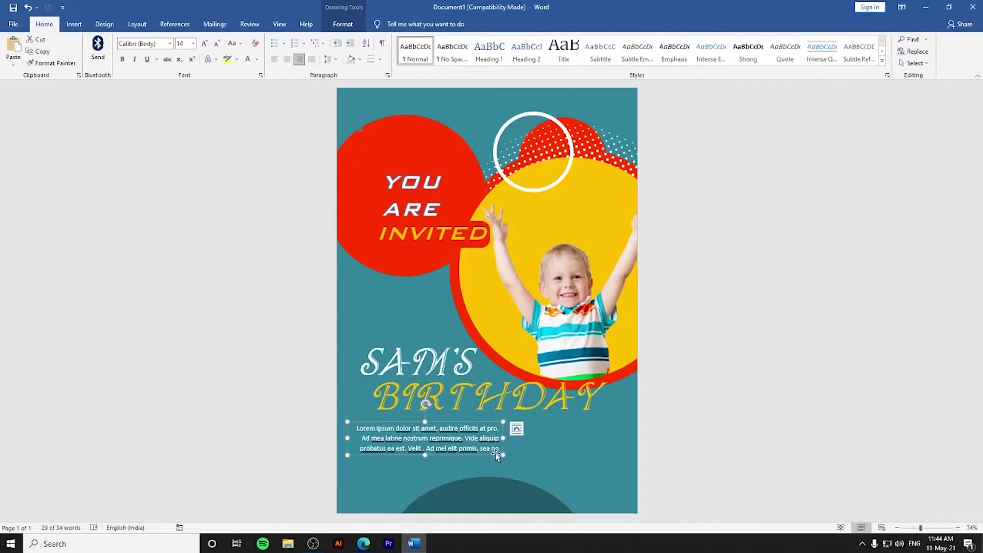
{"action": "left_click", "coordinate": [547, 454]}
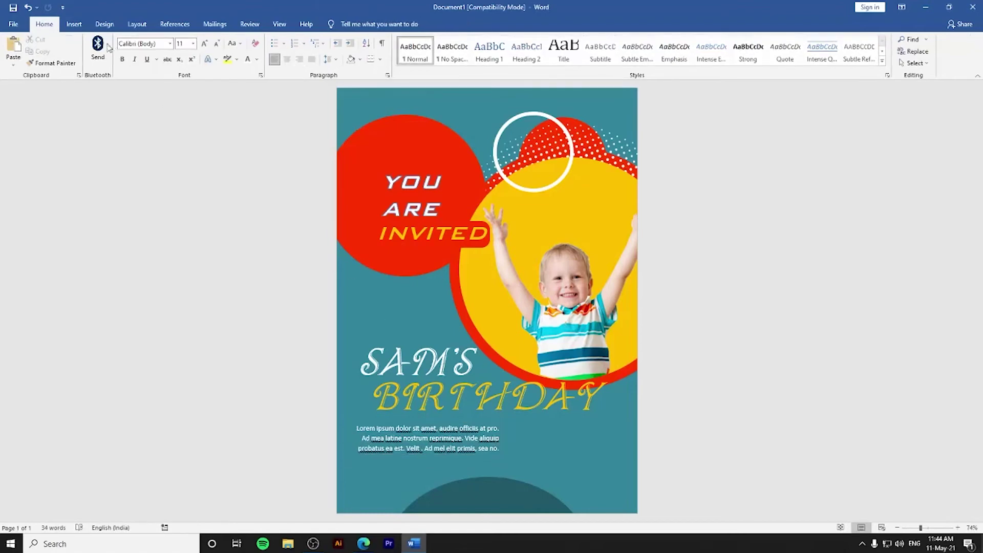
Draw a vertical line about 0.94" long just right of the Lorem ipsum paragraph and color it white
{"action": "left_click", "coordinate": [73, 24]}
{"action": "left_click", "coordinate": [139, 52]}
{"action": "left_click", "coordinate": [148, 93]}
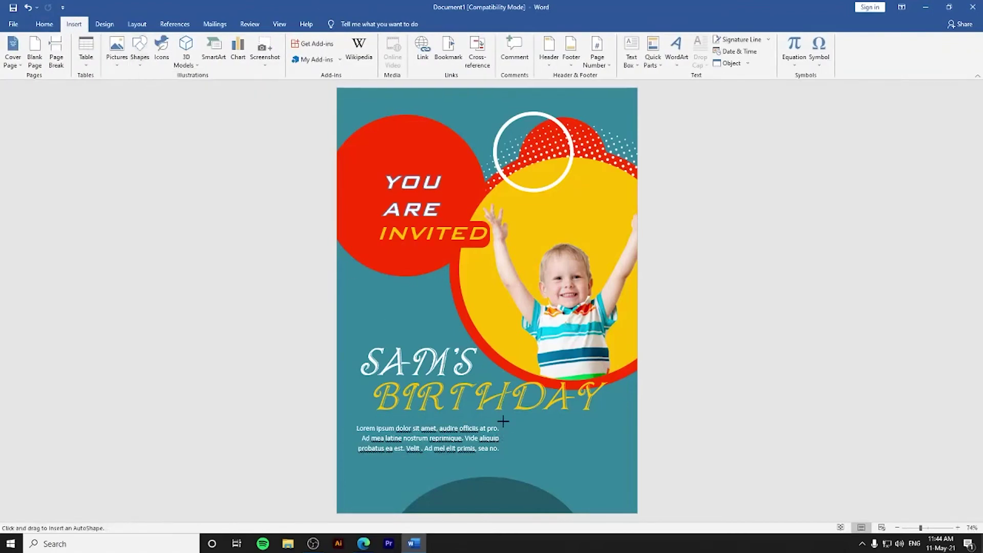
{"action": "left_click_drag", "start_coordinate": [510, 457], "coordinate": [509, 424]}
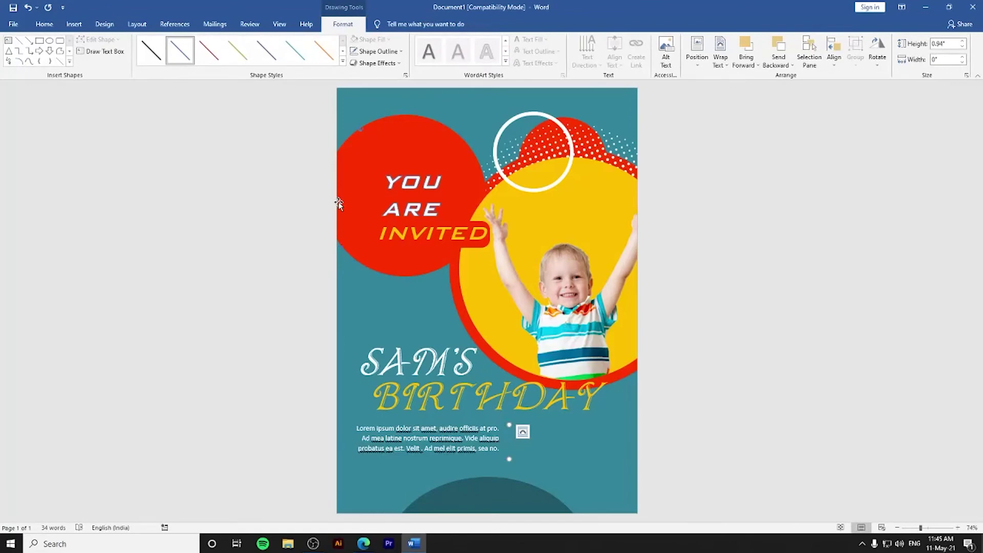
{"action": "left_click", "coordinate": [385, 51]}
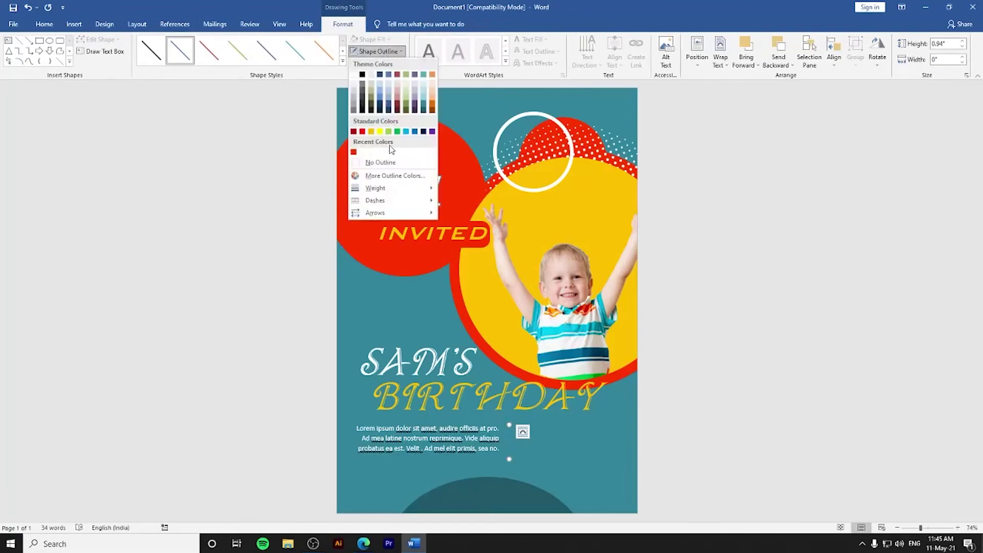
{"action": "left_click", "coordinate": [354, 75]}
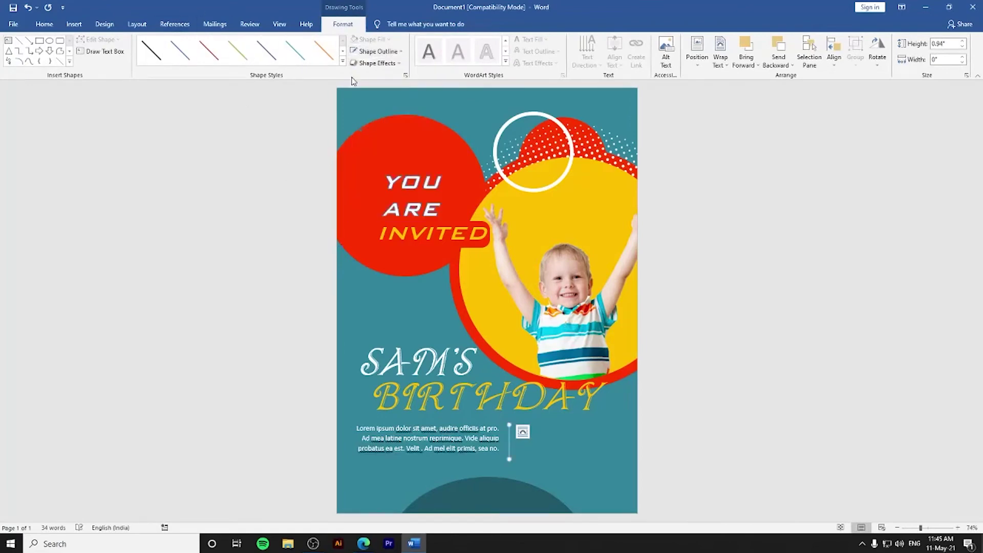
Set the white line's weight to 3 pt, shorten it to about 0.73", and move it closer to the paragraph
{"action": "left_click", "coordinate": [377, 52]}
{"action": "mouse_move", "coordinate": [389, 188]}
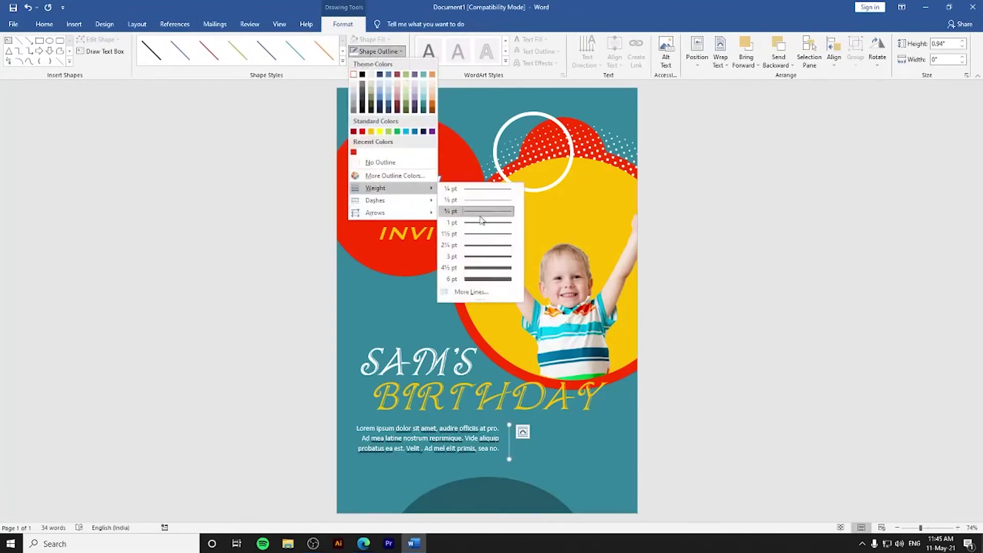
{"action": "left_click", "coordinate": [500, 258]}
{"action": "left_click_drag", "start_coordinate": [509, 449], "coordinate": [507, 436]}
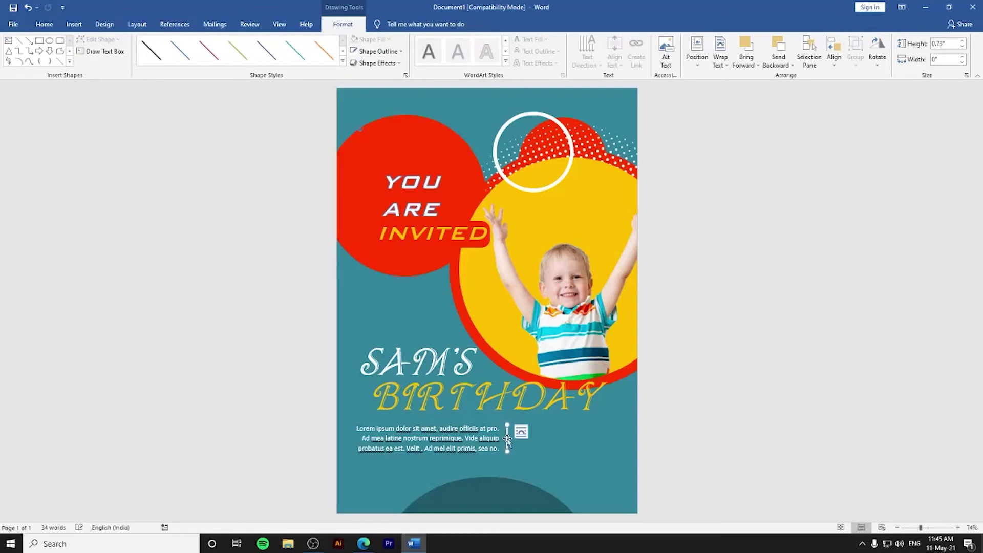
{"action": "left_click", "coordinate": [536, 434]}
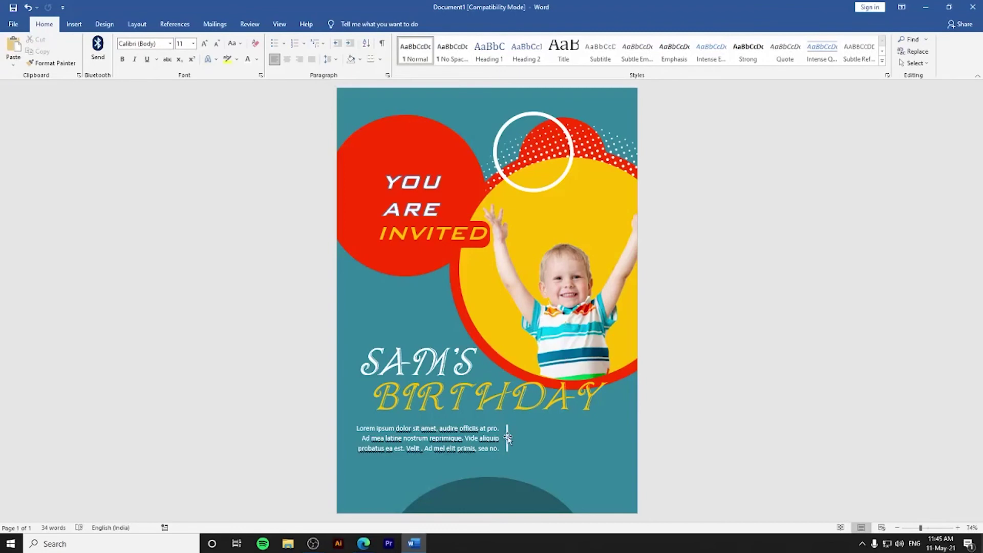
Draw a circle about 0.55" across right of the white line, fill it red without an outline, and nudge it up slightly
{"action": "left_click", "coordinate": [74, 25]}
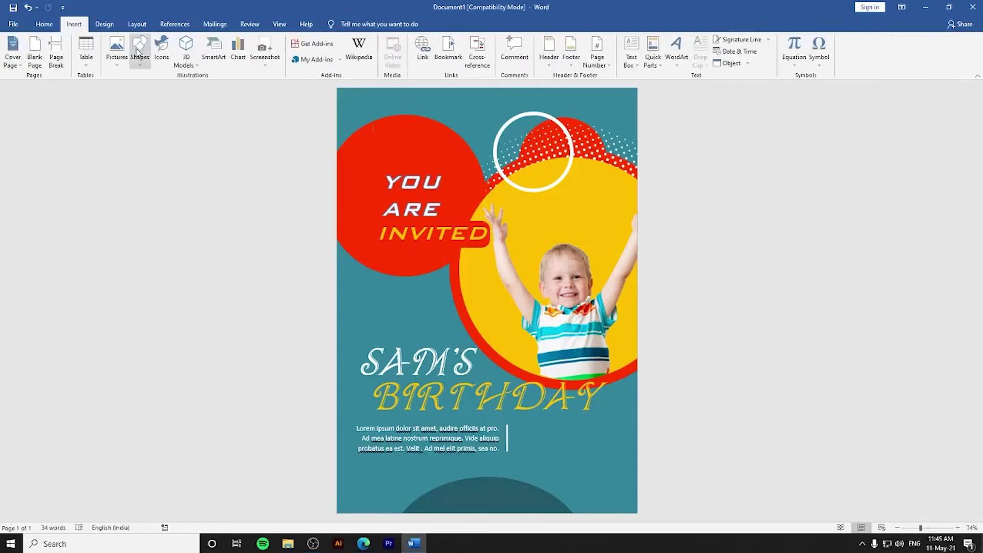
{"action": "left_click", "coordinate": [138, 52]}
{"action": "left_click", "coordinate": [172, 88]}
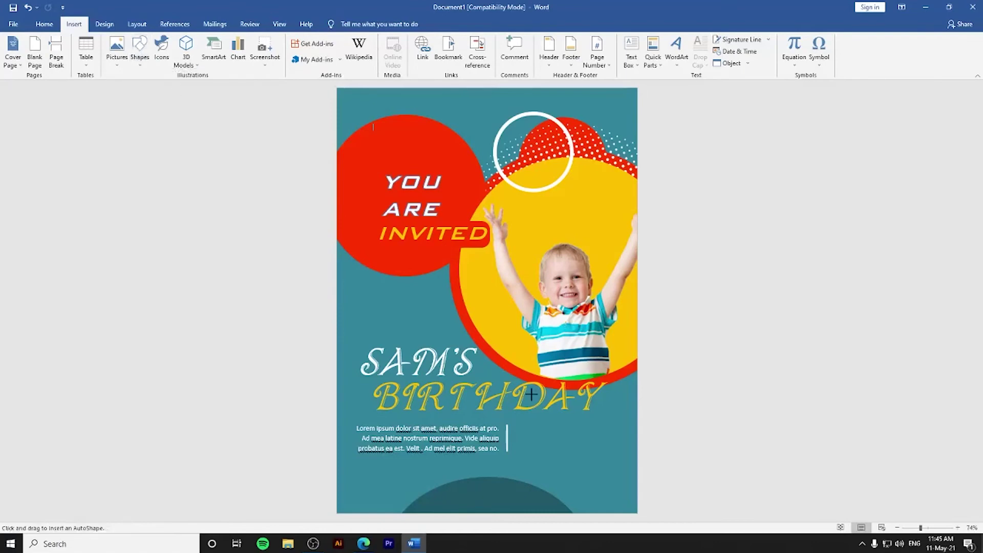
{"action": "left_click_drag", "start_coordinate": [519, 432], "coordinate": [540, 443]}
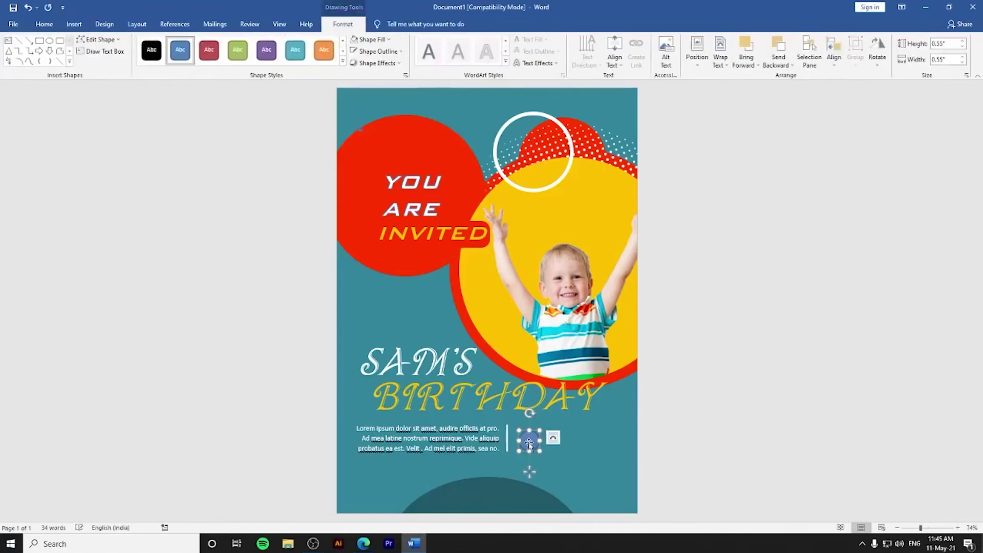
{"action": "left_click", "coordinate": [369, 39]}
{"action": "left_click", "coordinate": [355, 142]}
{"action": "left_click", "coordinate": [379, 51]}
{"action": "left_click", "coordinate": [377, 161]}
{"action": "left_click_drag", "start_coordinate": [531, 444], "coordinate": [529, 441]}
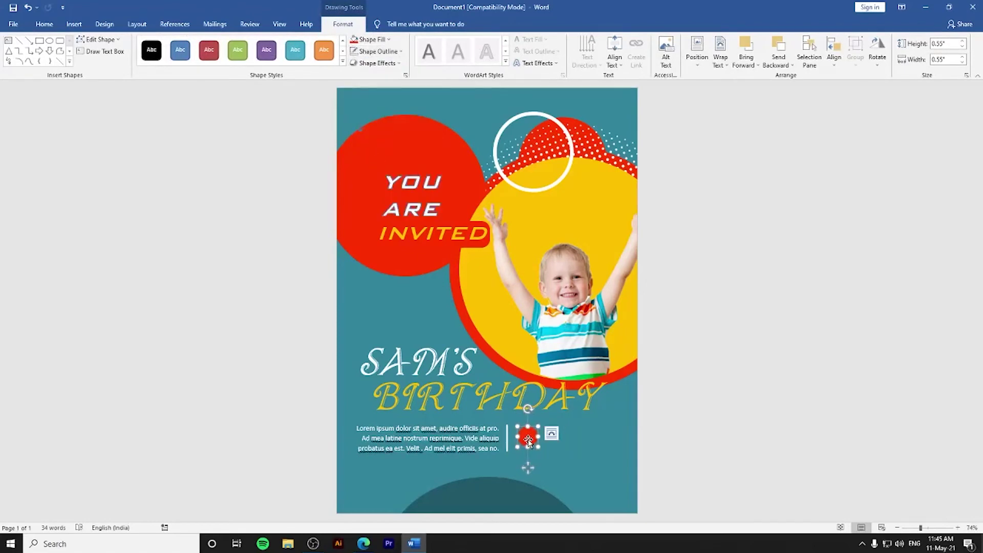
Draw a text box about 0.37" wide and 0.24" high over the small red circle and remove its fill and outline
{"action": "left_click", "coordinate": [101, 51]}
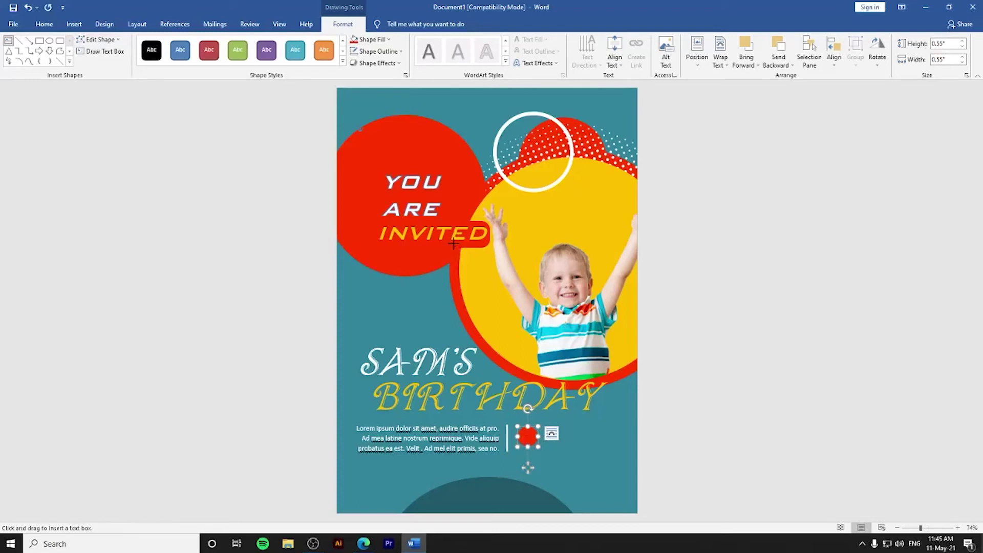
{"action": "left_click_drag", "start_coordinate": [522, 433], "coordinate": [535, 442]}
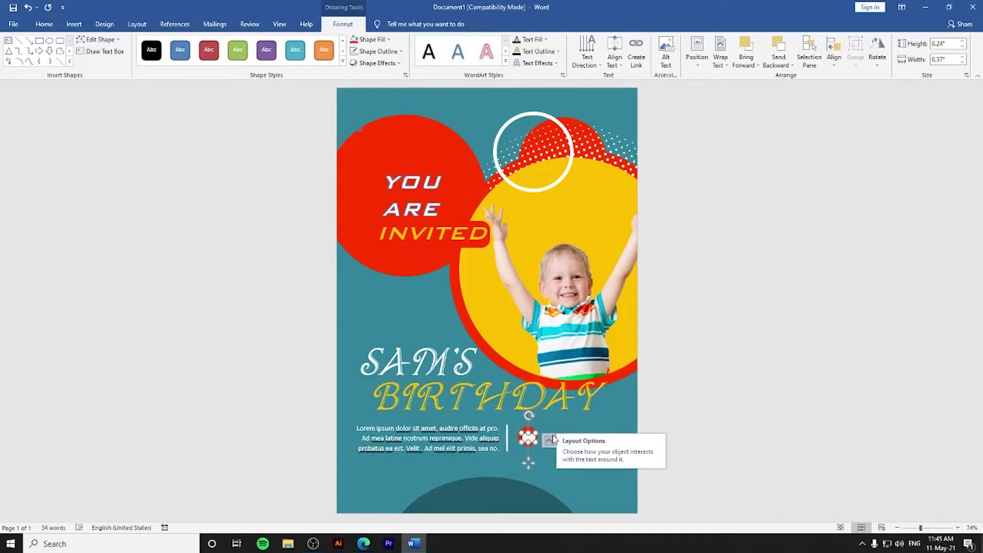
{"action": "left_click", "coordinate": [371, 40]}
{"action": "left_click", "coordinate": [376, 151]}
{"action": "left_click", "coordinate": [378, 51]}
{"action": "left_click", "coordinate": [383, 162]}
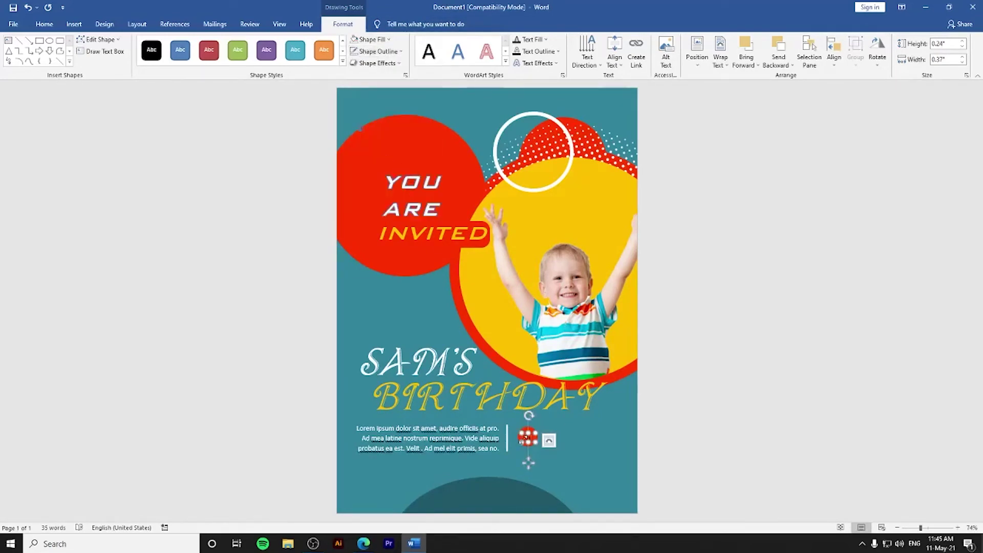
{"action": "left_click", "coordinate": [549, 440]}
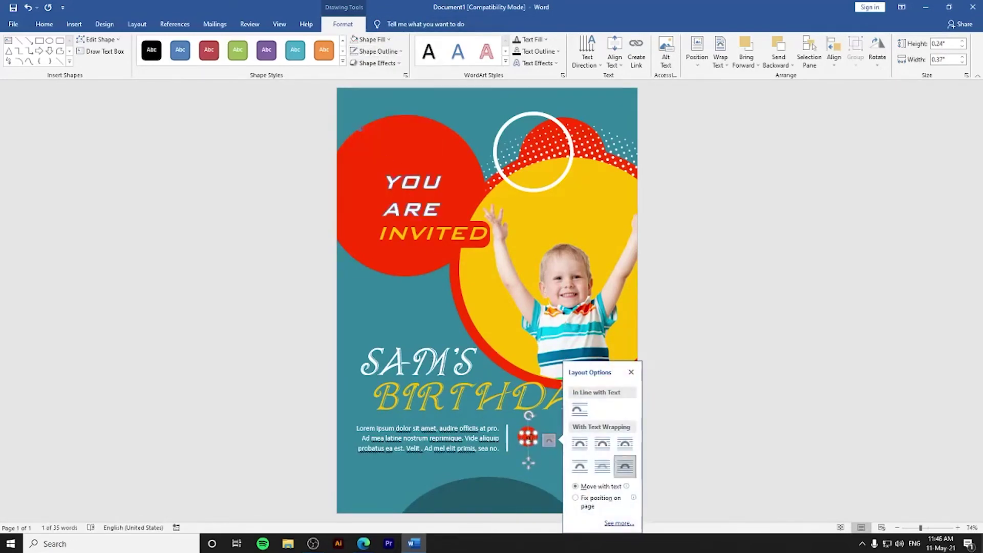
{"action": "left_click", "coordinate": [549, 441]}
Enter 11 in the small text box in bold white at 22 pt, and enlarge the box to fit
{"action": "left_click", "coordinate": [44, 24]}
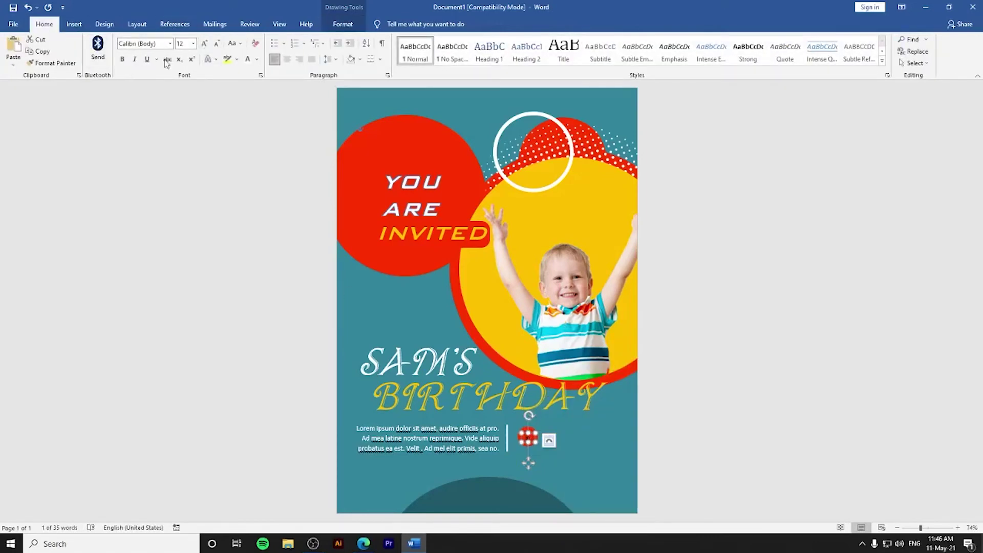
{"action": "left_click", "coordinate": [257, 59]}
{"action": "left_click", "coordinate": [249, 96]}
{"action": "type", "text": "11"}
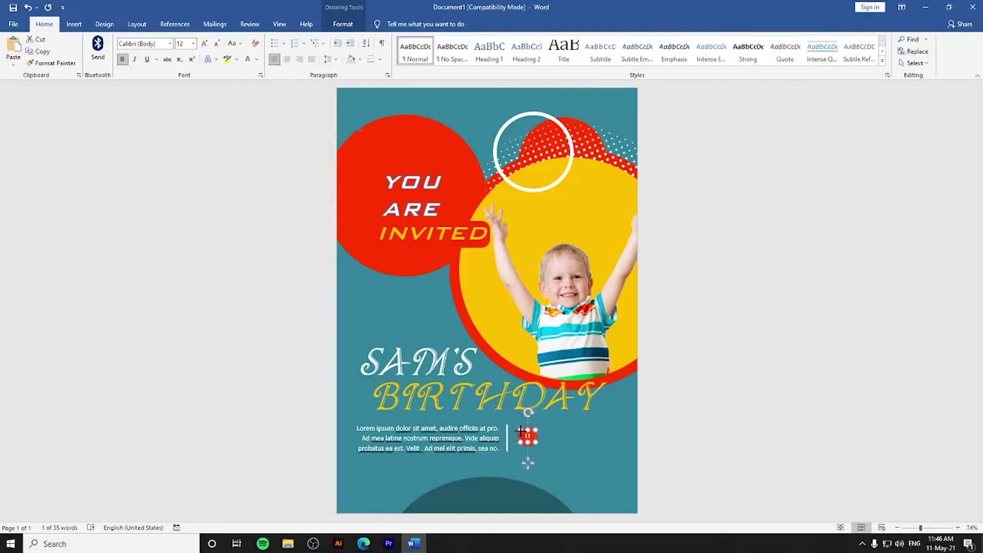
{"action": "left_click_drag", "start_coordinate": [518, 431], "coordinate": [514, 426]}
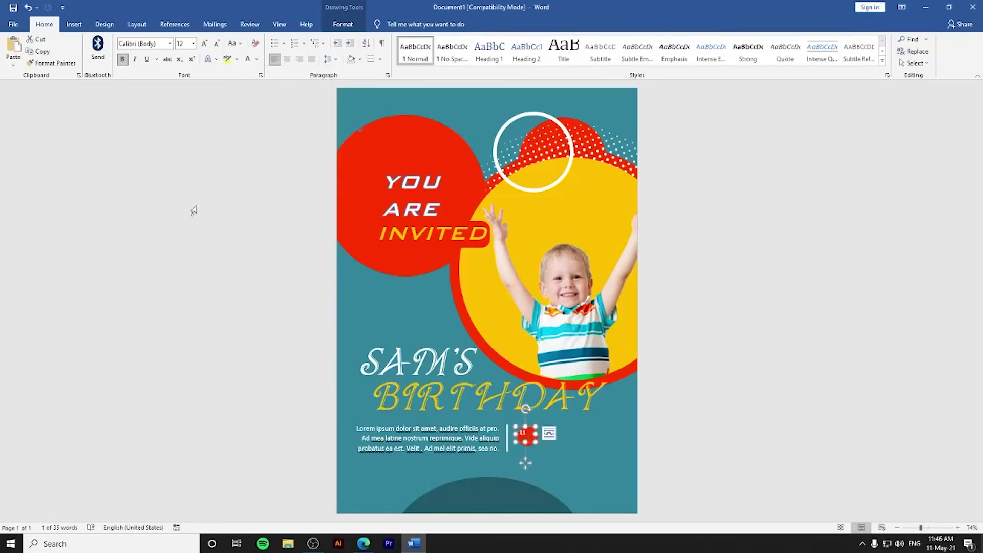
{"action": "left_click", "coordinate": [205, 44]}
Nudge the 11 text box until the number sits centered on the small red circle
{"action": "left_click_drag", "start_coordinate": [525, 466], "coordinate": [529, 464]}
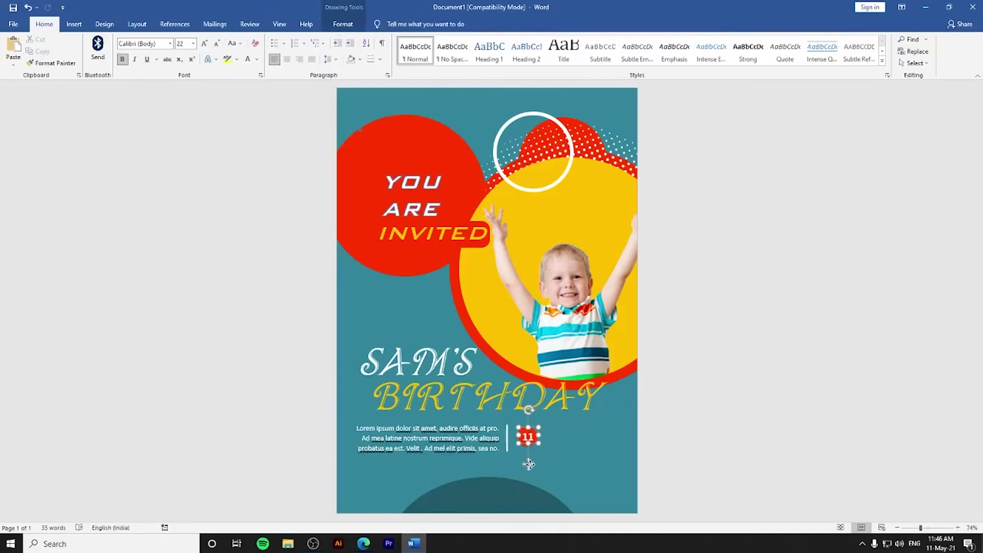
{"action": "left_click", "coordinate": [536, 450]}
{"action": "left_click", "coordinate": [528, 438]}
{"action": "left_click_drag", "start_coordinate": [529, 469], "coordinate": [527, 470]}
{"action": "left_click", "coordinate": [538, 446]}
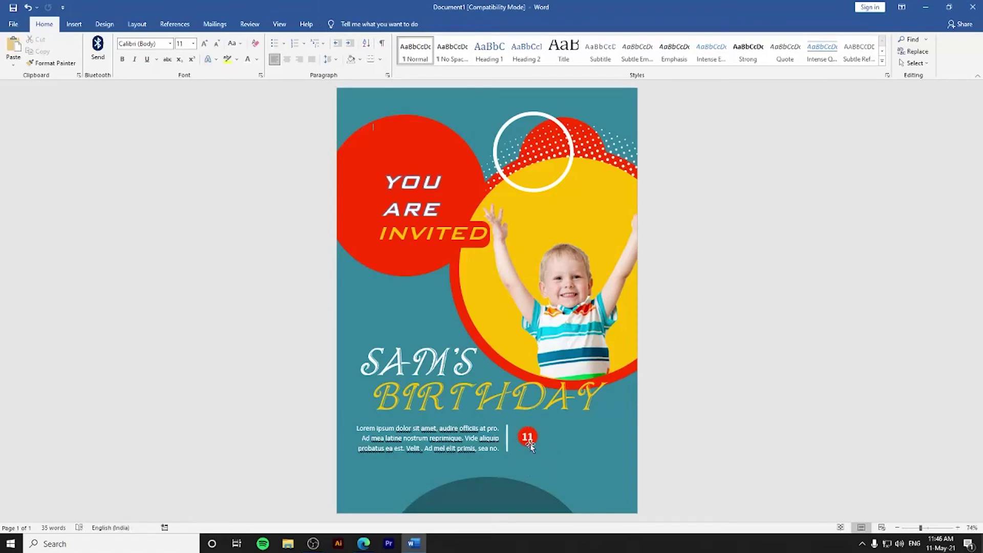
Group the small red circle with its 11 text box
{"action": "left_click", "coordinate": [530, 446]}
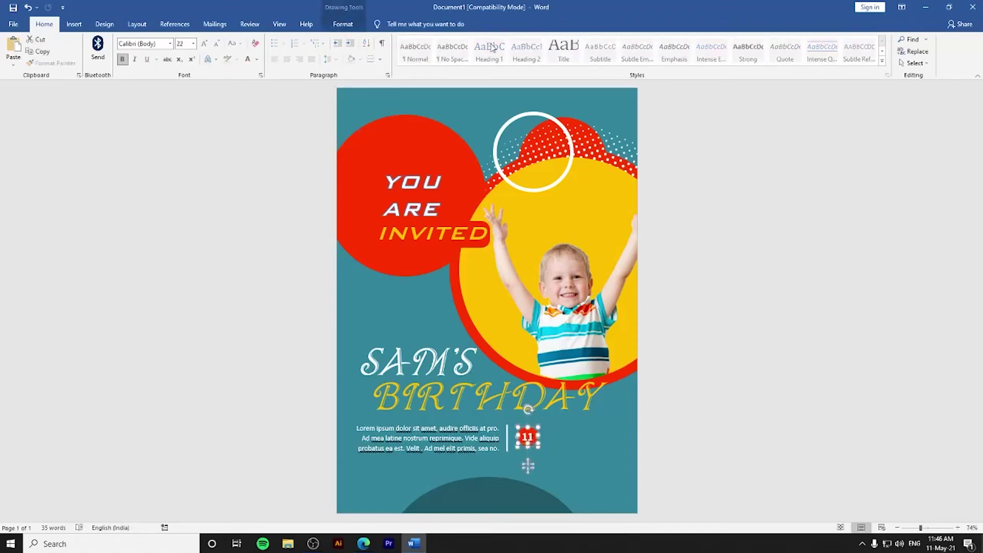
{"action": "left_click", "coordinate": [342, 23]}
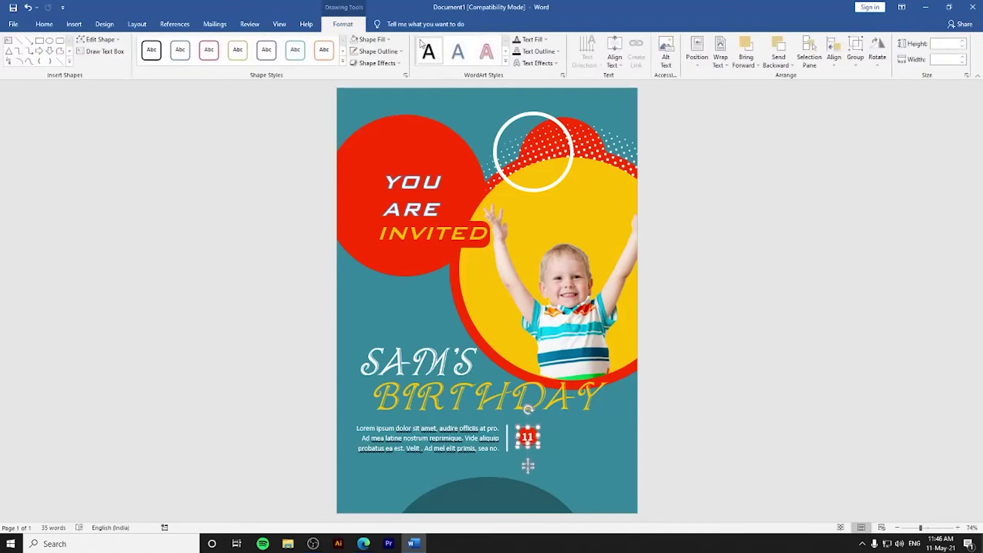
{"action": "left_click", "coordinate": [861, 59]}
{"action": "left_click", "coordinate": [866, 78]}
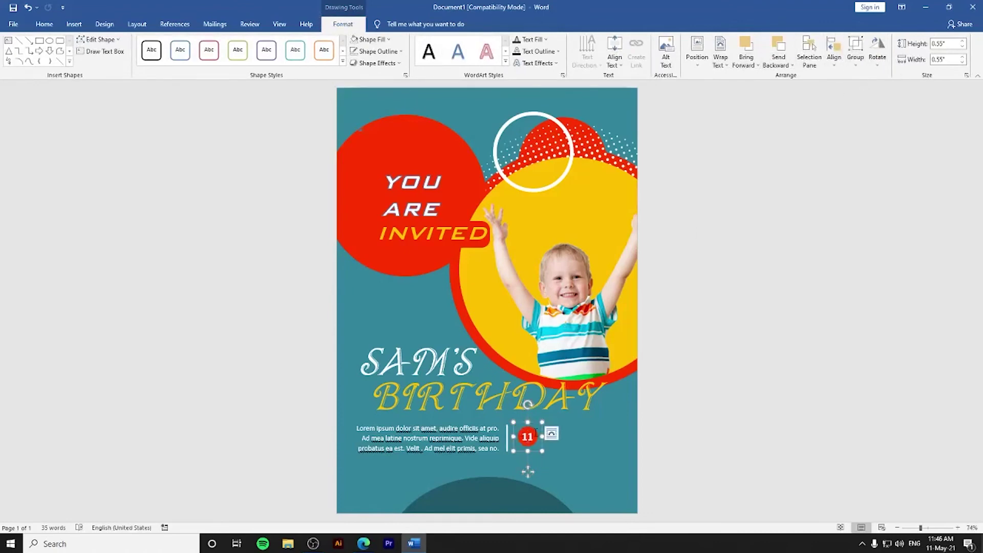
Duplicate the grouped 11 badge twice and line the copies up in a row to its right
{"action": "key", "text": "ctrl+c"}
{"action": "key", "text": "ctrl+v"}
{"action": "left_click", "coordinate": [536, 433]}
{"action": "left_click_drag", "start_coordinate": [537, 439], "coordinate": [537, 425]}
Nudge the middle 11 badge horizontally so it sits close beside the first badge with a small gap
{"action": "key", "text": "Right"}
{"action": "key", "text": "Right"}
{"action": "key", "text": "Right"}
{"action": "key", "text": "Right"}
{"action": "key", "text": "Right"}
{"action": "key", "text": "Left"}
{"action": "key", "text": "Left"}
{"action": "key", "text": "Left"}
{"action": "key", "text": "Left"}
{"action": "key", "text": "Left"}
{"action": "key", "text": "Left"}
{"action": "key", "text": "Left"}
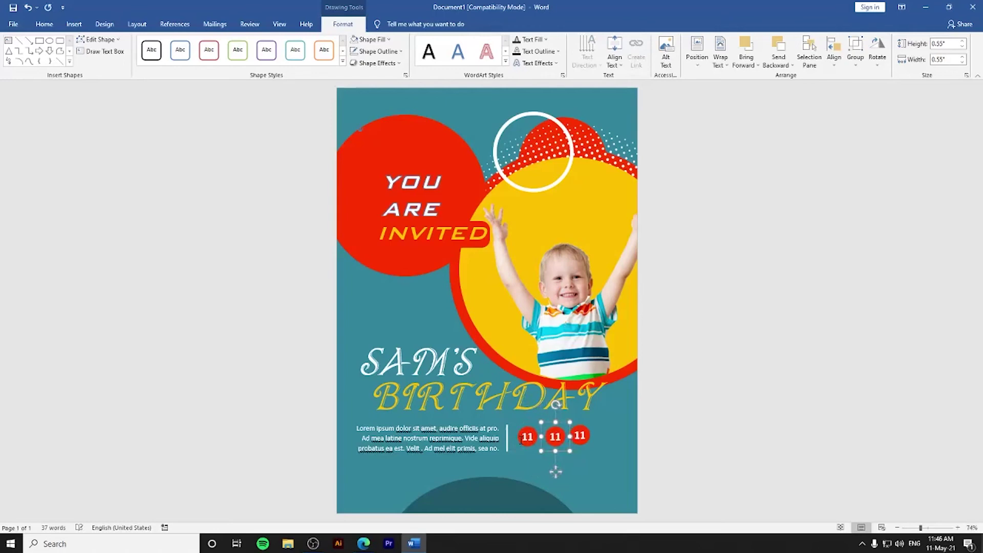
{"action": "key", "text": "Right"}
{"action": "key", "text": "Right"}
{"action": "key", "text": "Right"}
{"action": "key", "text": "Right"}
{"action": "key", "text": "Right"}
{"action": "key", "text": "Right"}
{"action": "key", "text": "Right"}
{"action": "key", "text": "Right"}
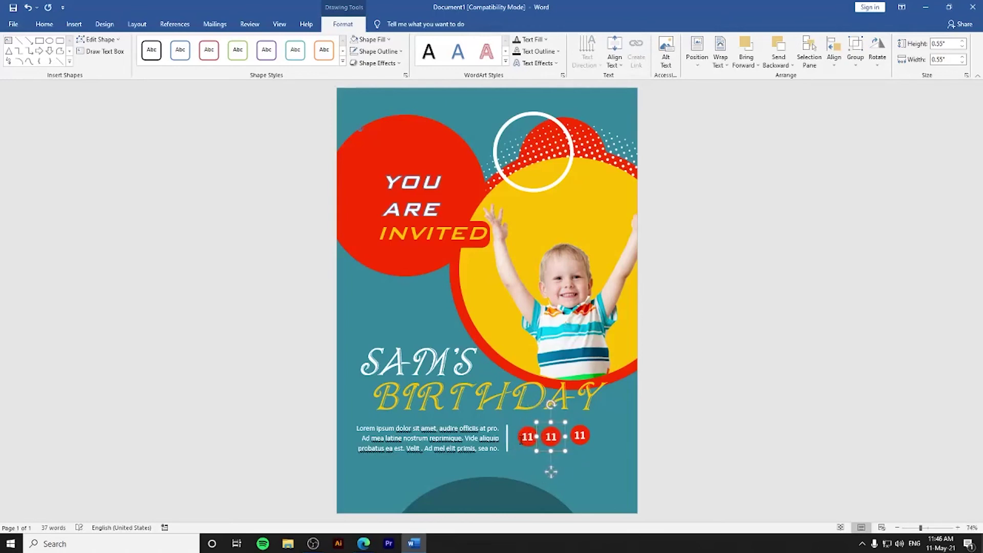
{"action": "left_click", "coordinate": [551, 456]}
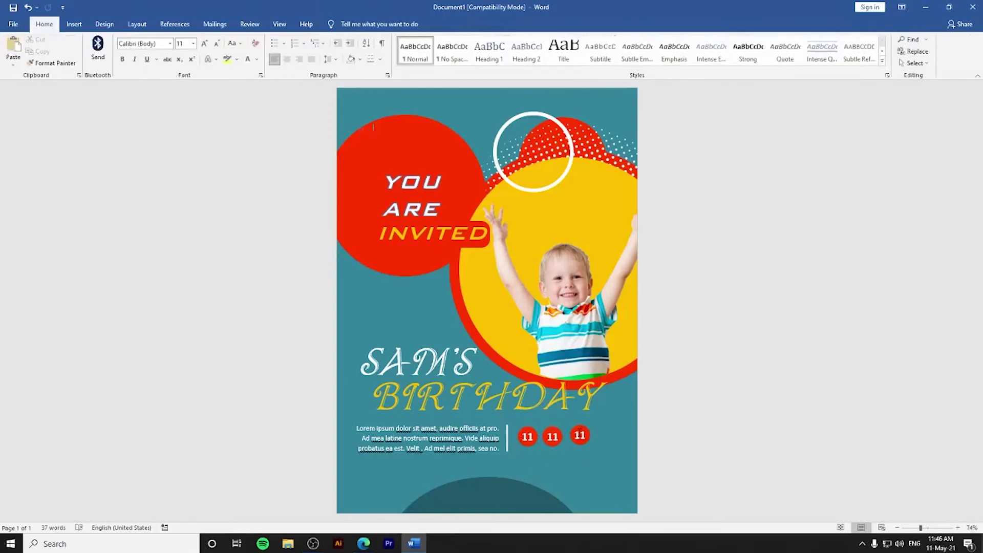
Nudge the third 11 badge until it sits level with the middle badge, with a small matching gap between them
{"action": "left_click", "coordinate": [583, 426]}
{"action": "key", "text": "Left"}
{"action": "key", "text": "Left"}
{"action": "key", "text": "Left"}
{"action": "key", "text": "Left"}
{"action": "key", "text": "Left"}
{"action": "key", "text": "Left"}
{"action": "key", "text": "Left"}
{"action": "key", "text": "Left"}
{"action": "key", "text": "Left"}
{"action": "key", "text": "Left"}
{"action": "key", "text": "Left"}
{"action": "key", "text": "Left"}
{"action": "key", "text": "Left"}
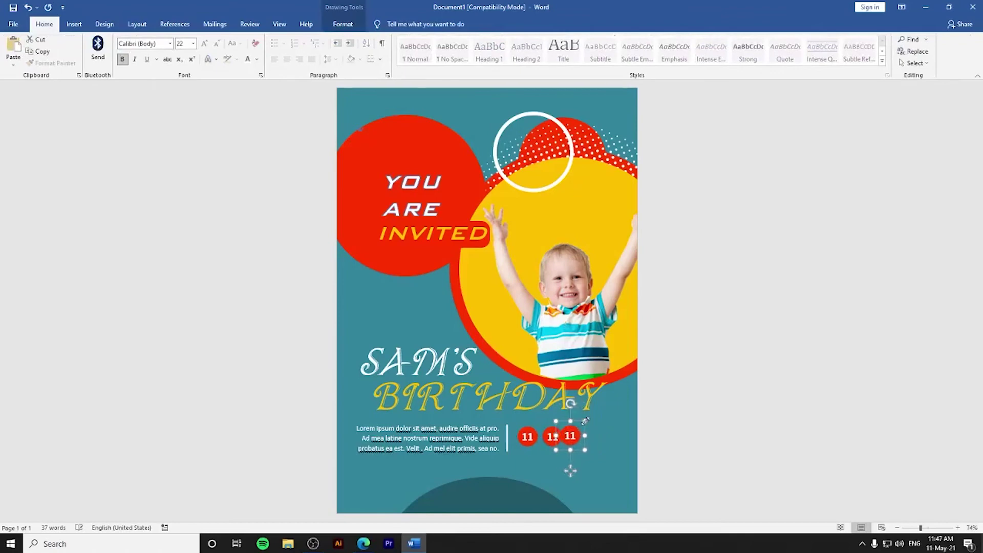
{"action": "key", "text": "Right"}
{"action": "key", "text": "Right"}
{"action": "key", "text": "Right"}
{"action": "key", "text": "Right"}
{"action": "key", "text": "Right"}
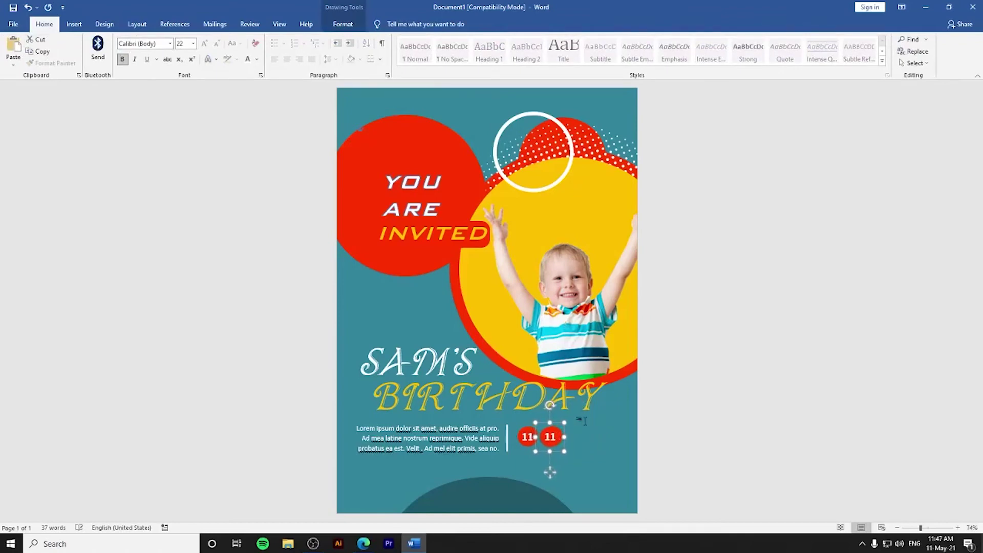
{"action": "key", "text": "Right"}
{"action": "key", "text": "Right"}
{"action": "key", "text": "Right"}
{"action": "key", "text": "Right"}
{"action": "key", "text": "Right"}
{"action": "key", "text": "Right"}
{"action": "key", "text": "Right"}
{"action": "key", "text": "Right"}
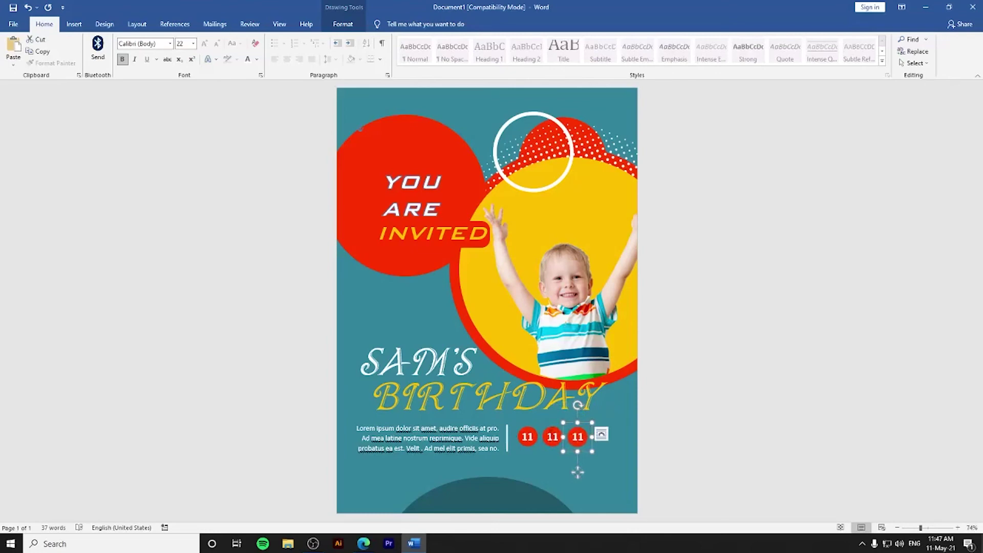
Change the middle badge's number to 05 and the last badge's number to 21
{"action": "double_click", "coordinate": [553, 436]}
{"action": "type", "text": "05"}
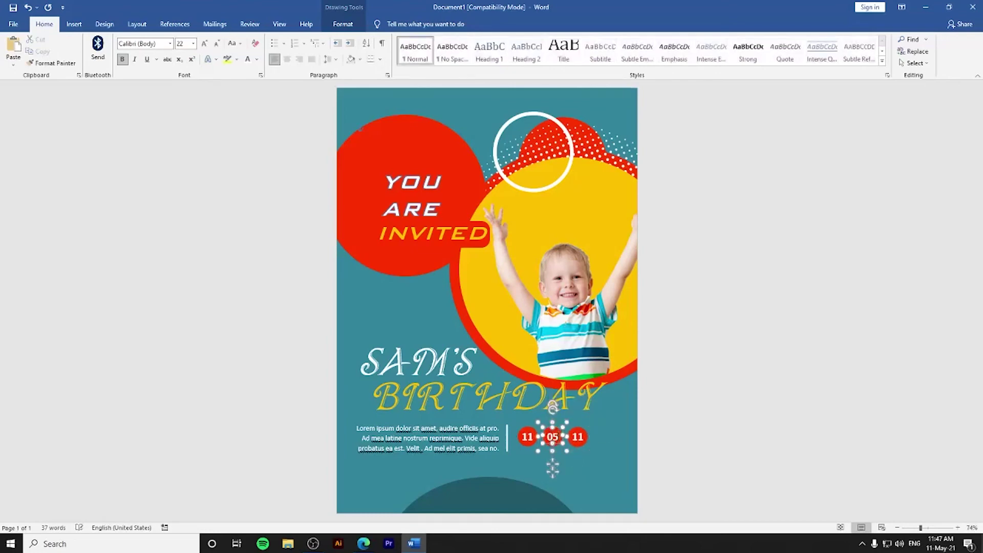
{"action": "left_click", "coordinate": [585, 439]}
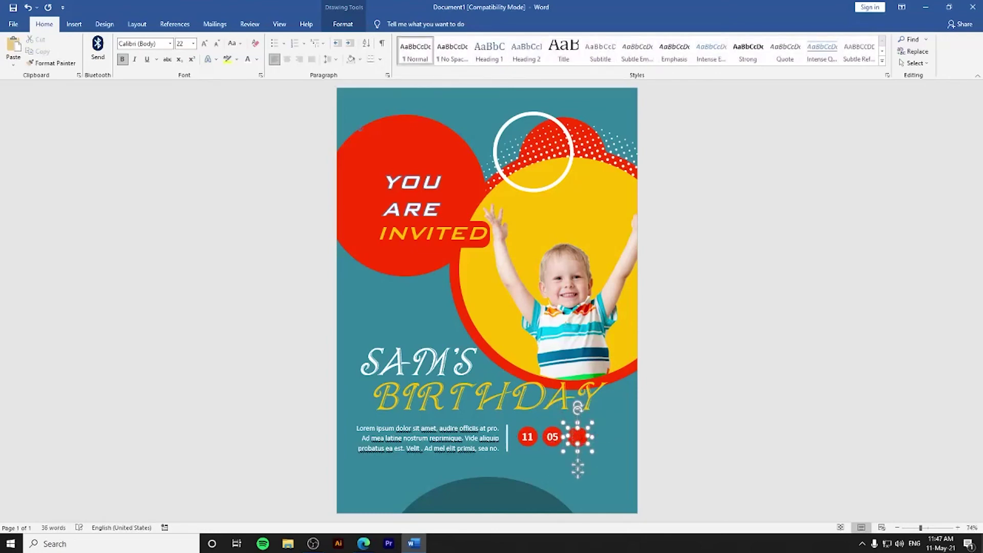
{"action": "left_click", "coordinate": [682, 410]}
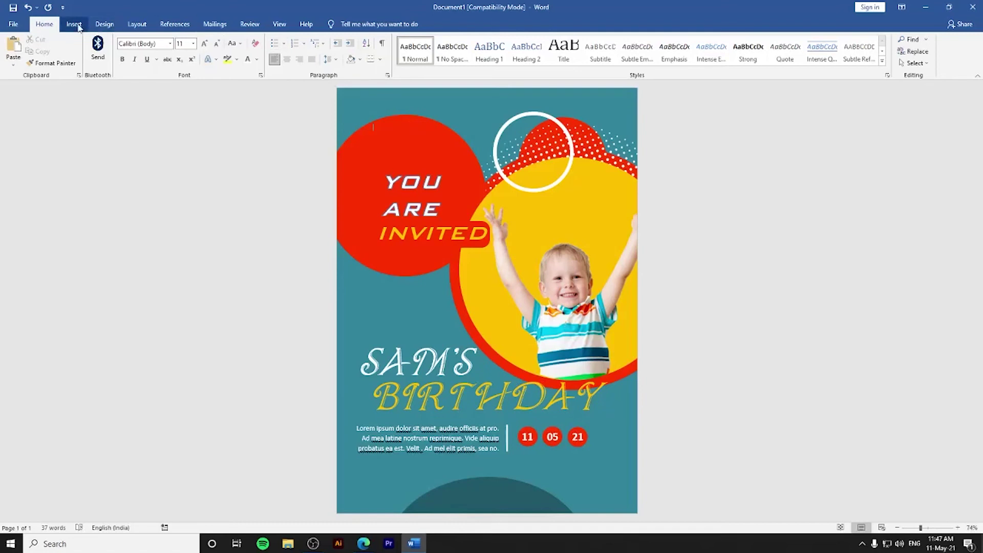
Duplicate the description text box, place the copy over the dark shape at the page bottom, and replace its text with ADDRESS
{"action": "left_click", "coordinate": [429, 416]}
{"action": "left_click", "coordinate": [516, 428]}
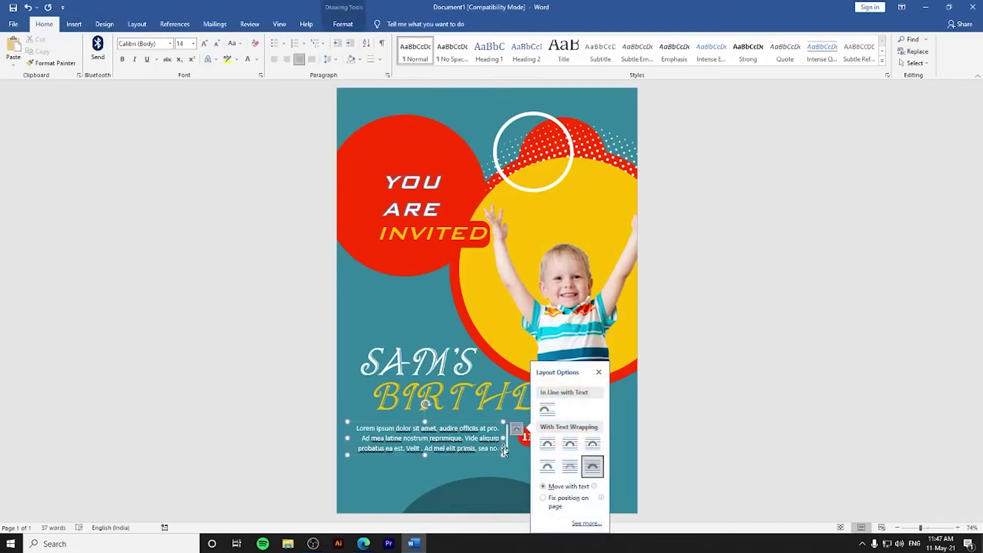
{"action": "left_click", "coordinate": [600, 373]}
{"action": "left_click", "coordinate": [459, 453]}
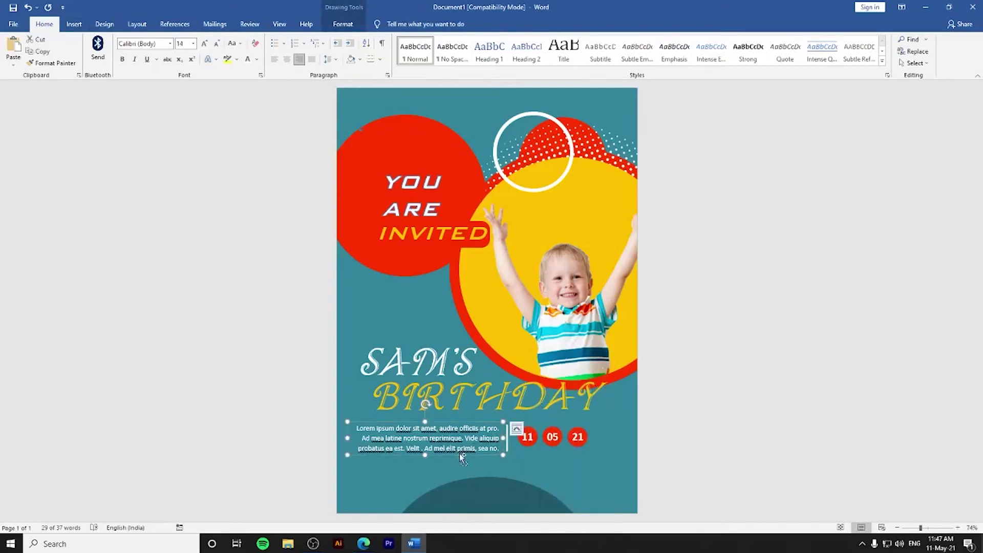
{"action": "key", "text": "ctrl+c"}
{"action": "key", "text": "ctrl+v"}
{"action": "left_click_drag", "start_coordinate": [480, 461], "coordinate": [519, 500]}
{"action": "left_click", "coordinate": [536, 499]}
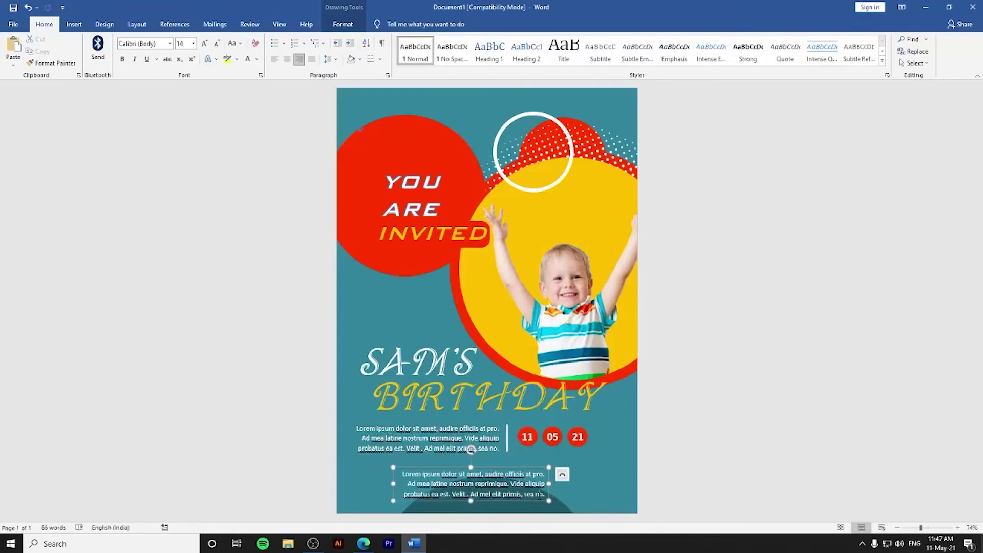
{"action": "key", "text": "ctrl+a"}
{"action": "key", "text": "Delete"}
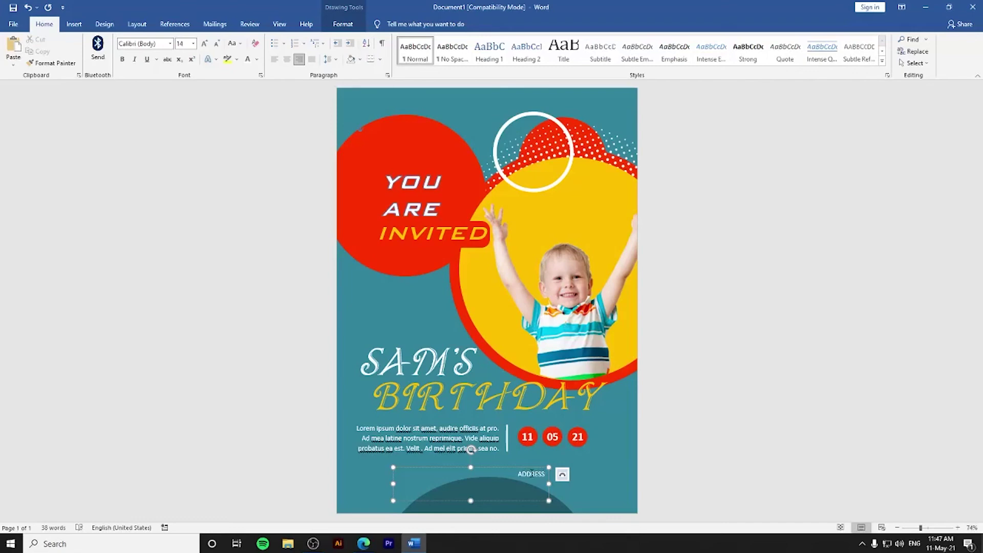
Format the ADDRESS text as yellow, 20 pt, bold and italic, and shrink its box to fit the word
{"action": "key", "text": "ctrl+a"}
{"action": "left_click", "coordinate": [257, 58]}
{"action": "left_click", "coordinate": [260, 158]}
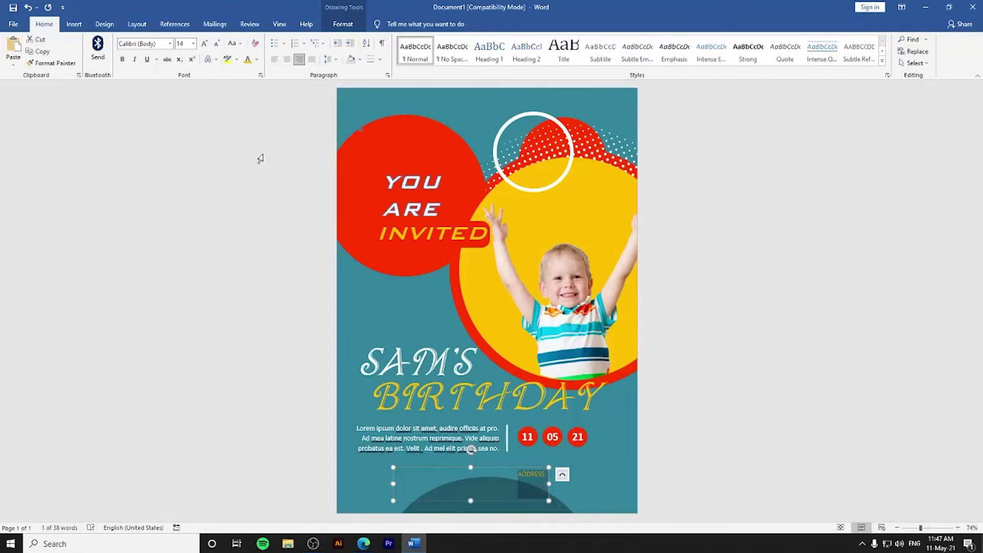
{"action": "left_click", "coordinate": [205, 44]}
{"action": "left_click", "coordinate": [204, 43]}
{"action": "left_click", "coordinate": [204, 43]}
{"action": "left_click", "coordinate": [123, 59]}
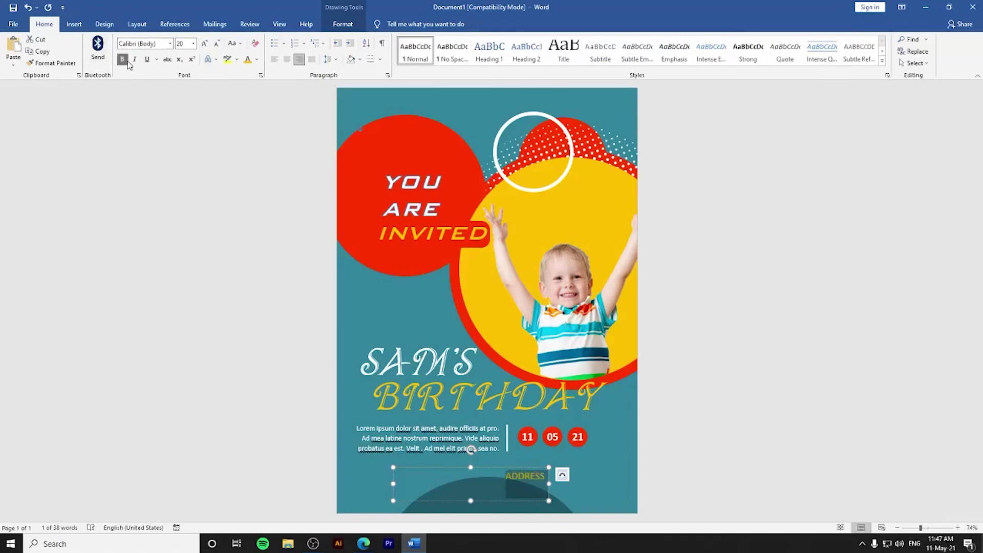
{"action": "left_click_drag", "start_coordinate": [393, 501], "coordinate": [501, 478]}
{"action": "left_click", "coordinate": [135, 60]}
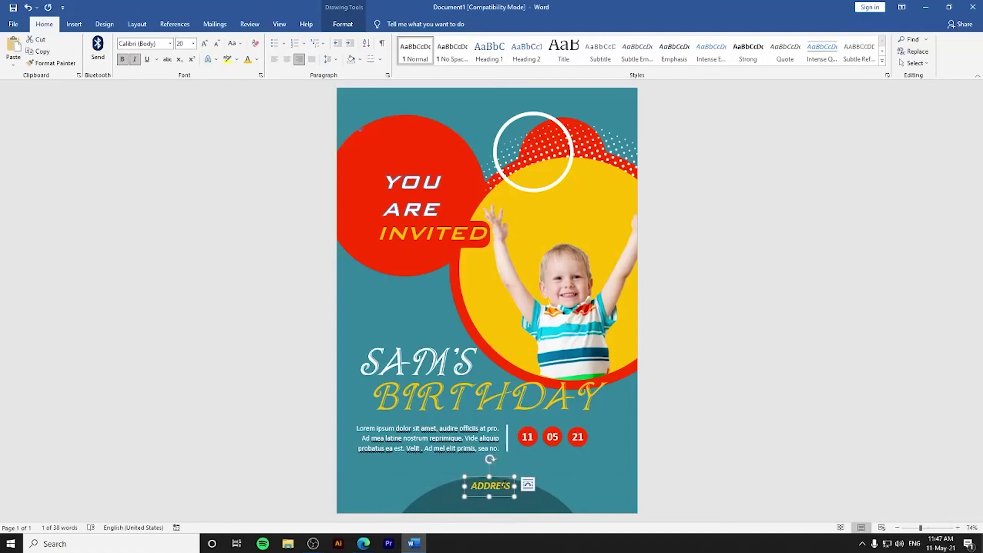
Enlarge the ADDRESS text to 22 pt, widen its box slightly, and center the box horizontally
{"action": "left_click", "coordinate": [504, 484]}
{"action": "left_click", "coordinate": [507, 477]}
{"action": "left_click", "coordinate": [205, 44]}
{"action": "left_click_drag", "start_coordinate": [465, 496], "coordinate": [462, 496]}
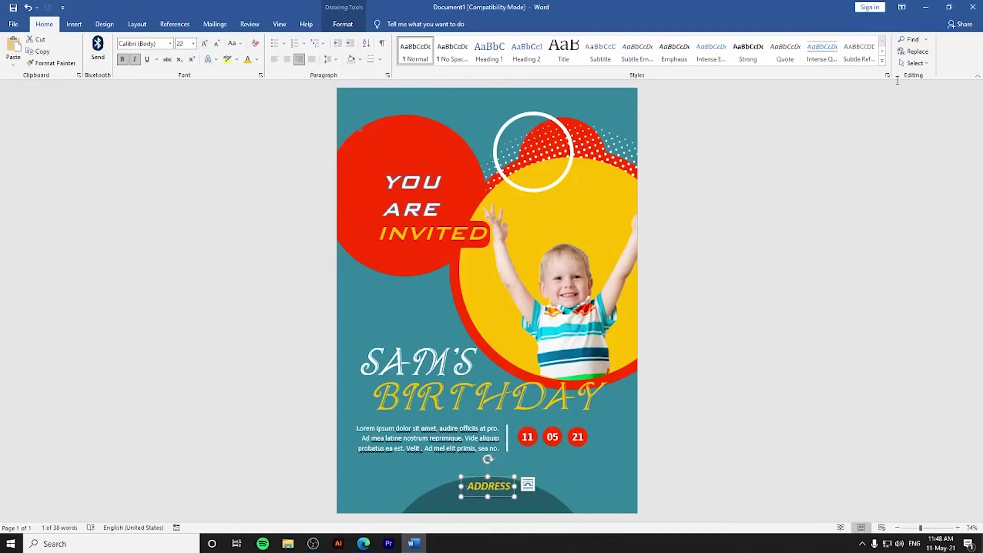
{"action": "left_click", "coordinate": [344, 24]}
{"action": "left_click", "coordinate": [834, 51]}
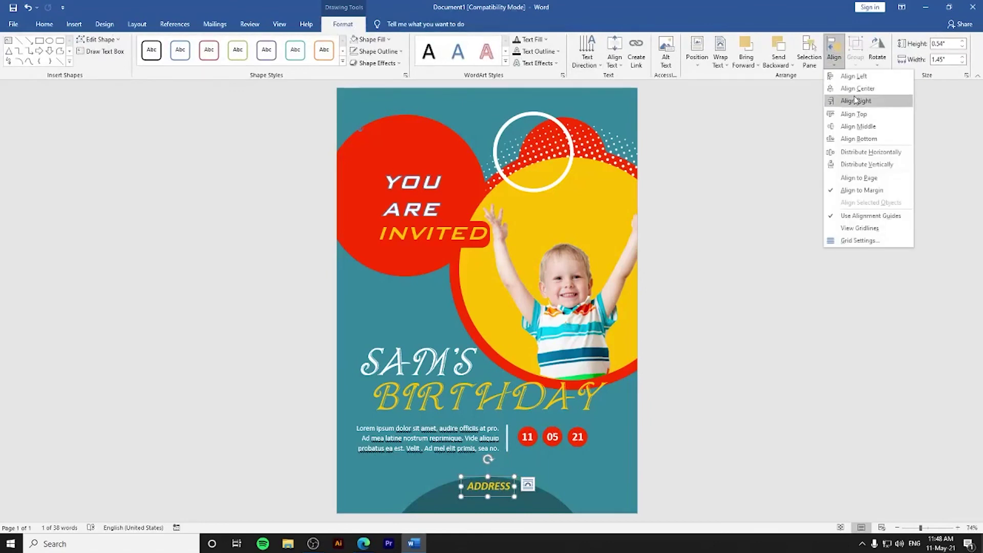
{"action": "left_click", "coordinate": [855, 88]}
Place another copy of the description text box below ADDRESS, shrink it to one line, and replace its text with VENUE, CITY, STATE (000000)
{"action": "left_click", "coordinate": [458, 429]}
{"action": "key", "text": "ctrl+c"}
{"action": "key", "text": "ctrl+v"}
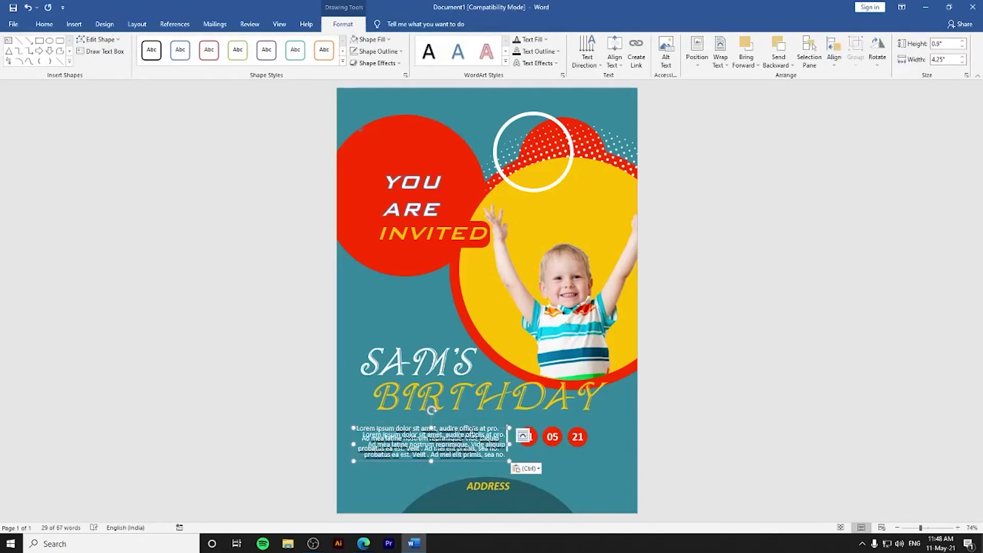
{"action": "key", "text": "Delete"}
{"action": "left_click", "coordinate": [547, 506]}
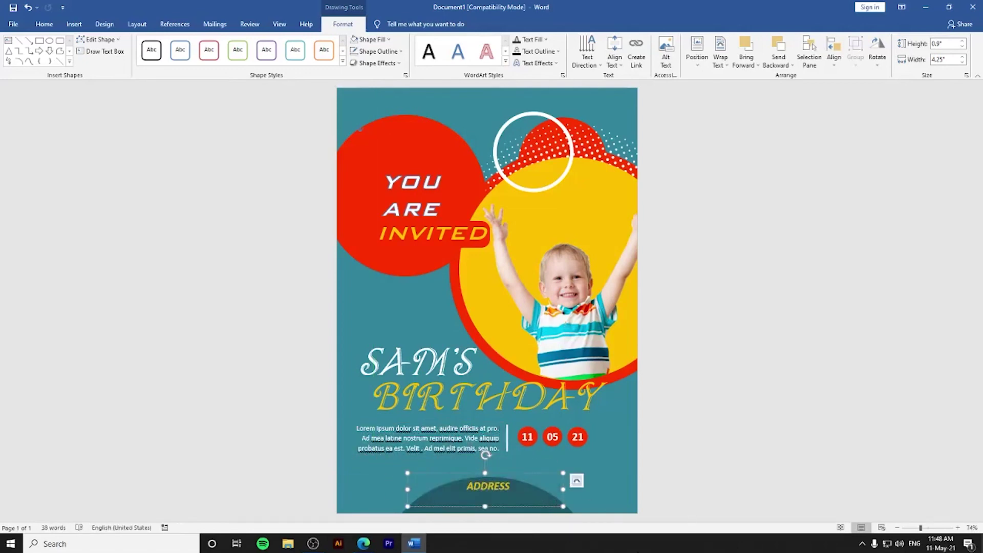
{"action": "left_click", "coordinate": [55, 25]}
{"action": "left_click_drag", "start_coordinate": [408, 473], "coordinate": [429, 494]}
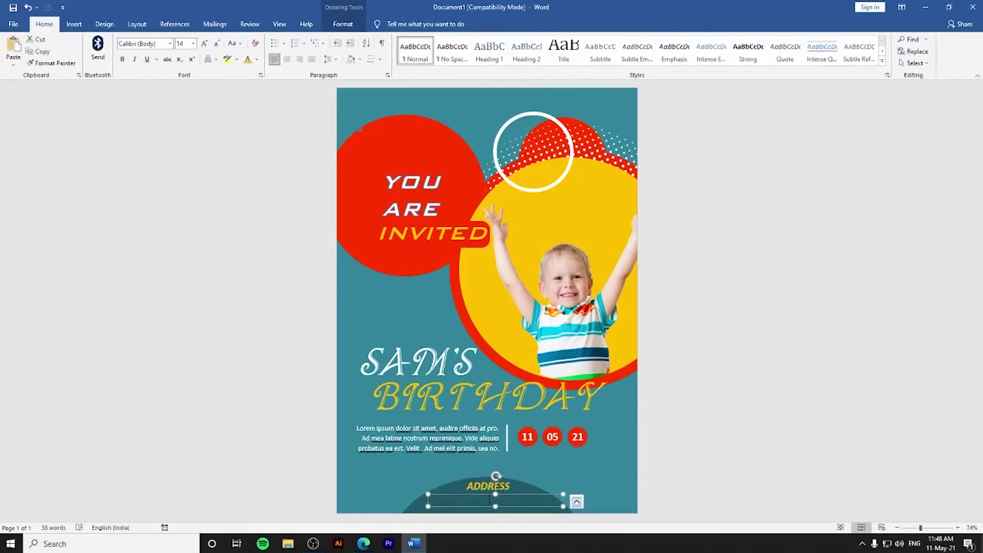
{"action": "type", "text": "VENUE, CITY, STATE (000000"}
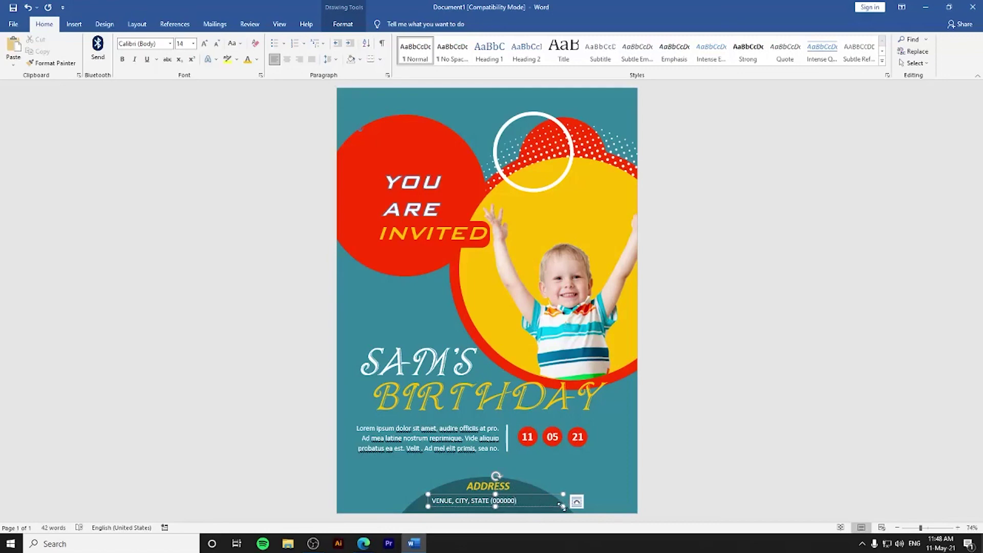
Narrow the venue line's text box to fit its text and center the box horizontally
{"action": "left_click_drag", "start_coordinate": [562, 506], "coordinate": [521, 505]}
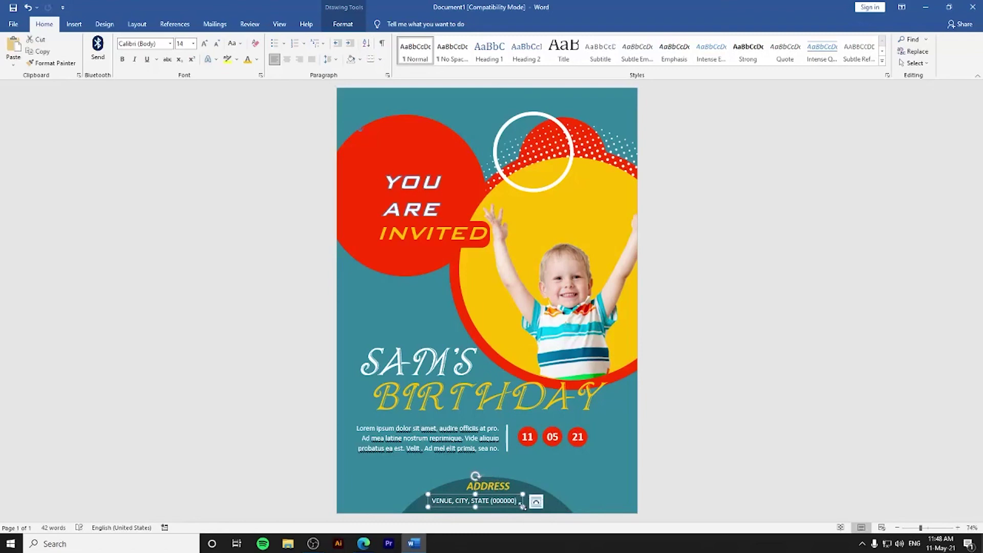
{"action": "left_click", "coordinate": [834, 59]}
{"action": "left_click", "coordinate": [856, 93]}
{"action": "left_click", "coordinate": [608, 457]}
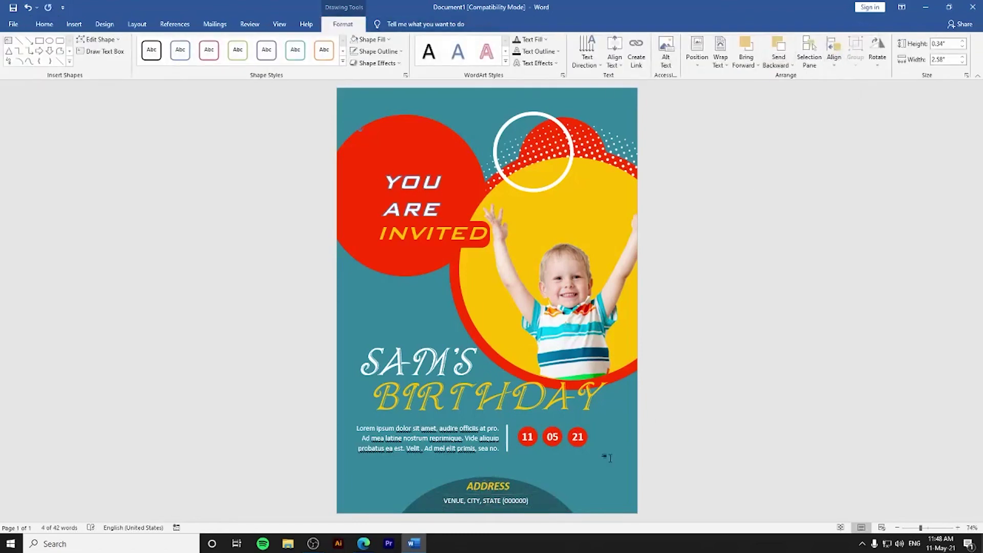
Enlarge the venue line to 16 pt, widen its box to fit the text, and center the box horizontally under ADDRESS
{"action": "left_click", "coordinate": [510, 500]}
{"action": "triple_click", "coordinate": [516, 501]}
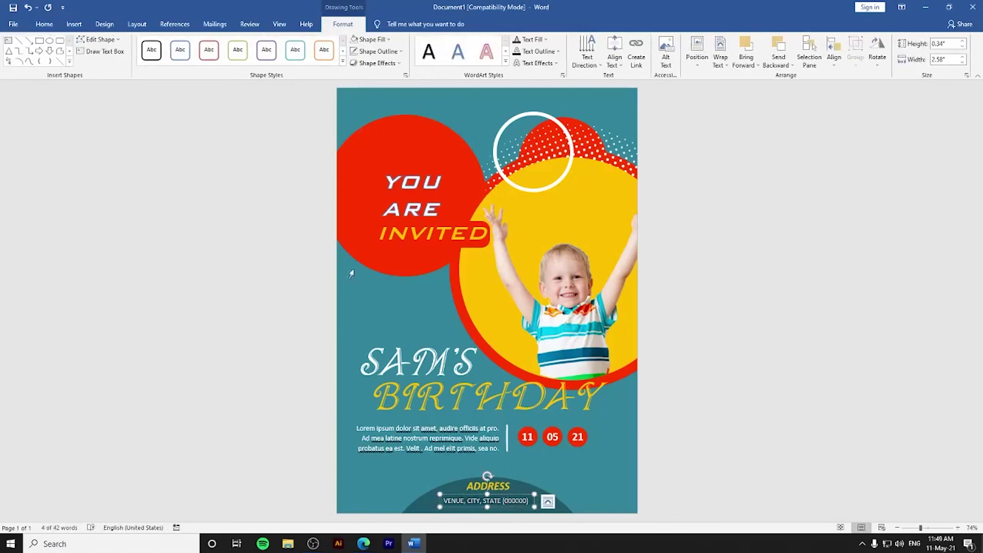
{"action": "left_click", "coordinate": [46, 24]}
{"action": "left_click", "coordinate": [203, 44]}
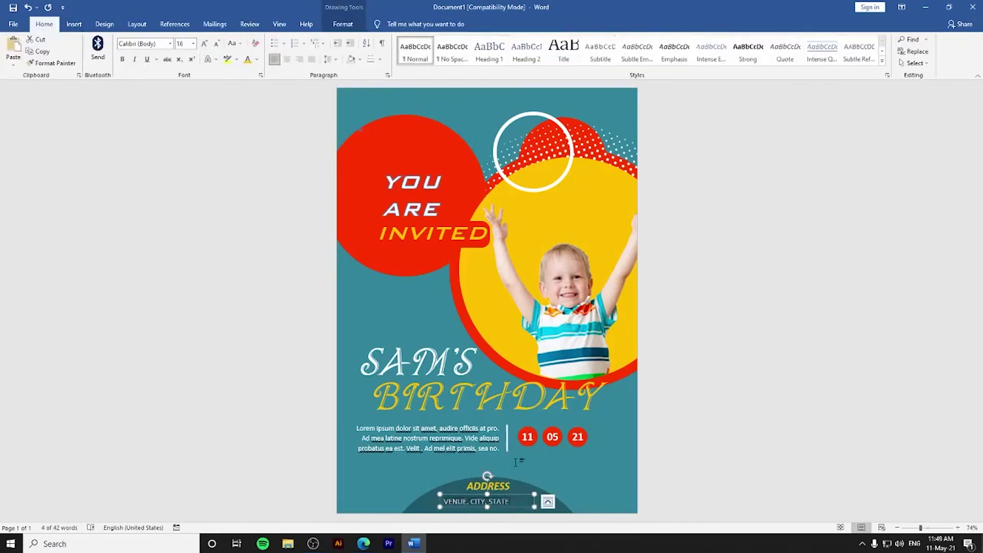
{"action": "left_click_drag", "start_coordinate": [534, 505], "coordinate": [545, 501]}
{"action": "left_click", "coordinate": [343, 24]}
{"action": "left_click", "coordinate": [834, 51]}
{"action": "left_click", "coordinate": [853, 89]}
{"action": "left_click", "coordinate": [515, 483]}
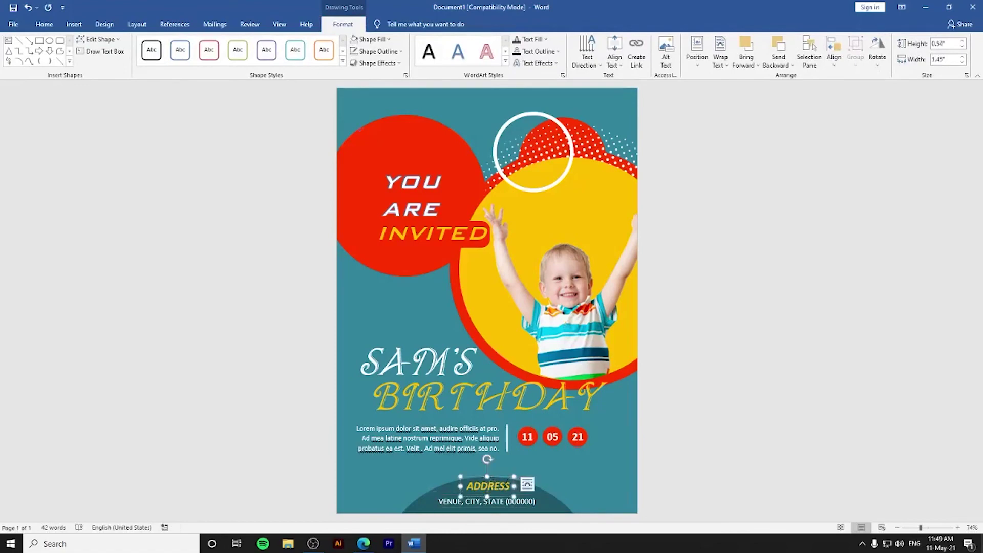
{"action": "left_click", "coordinate": [641, 482]}
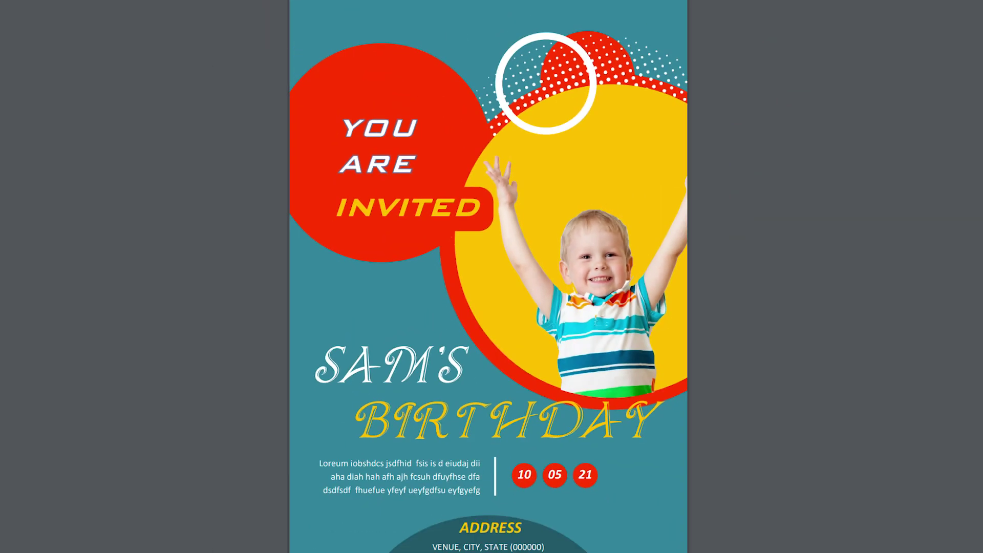